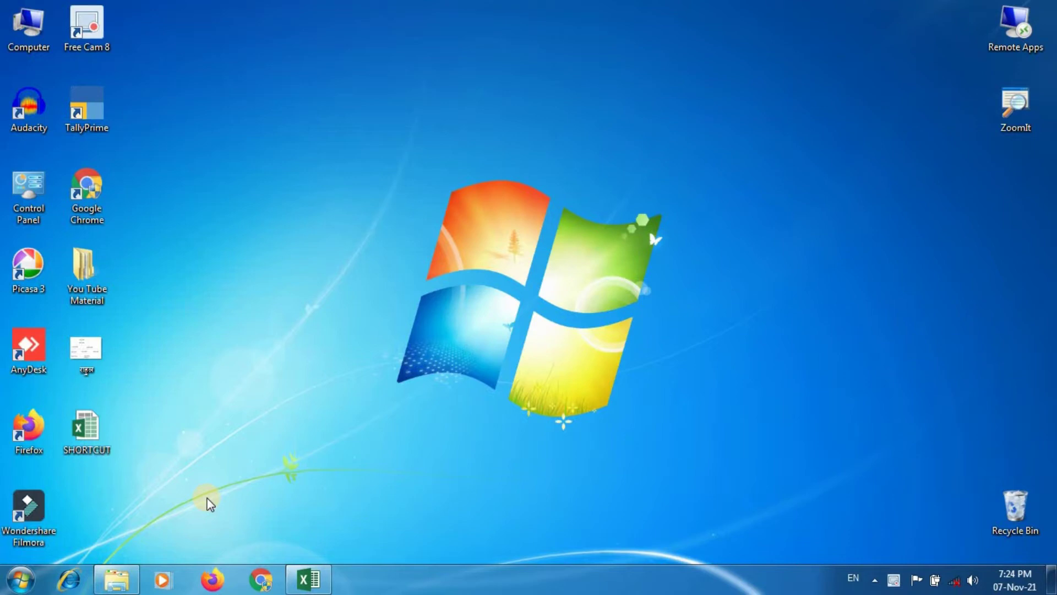
Switch to the open Excel workbook and restrict column C with a list data validation whose source is Male,Female.
click(309, 579)
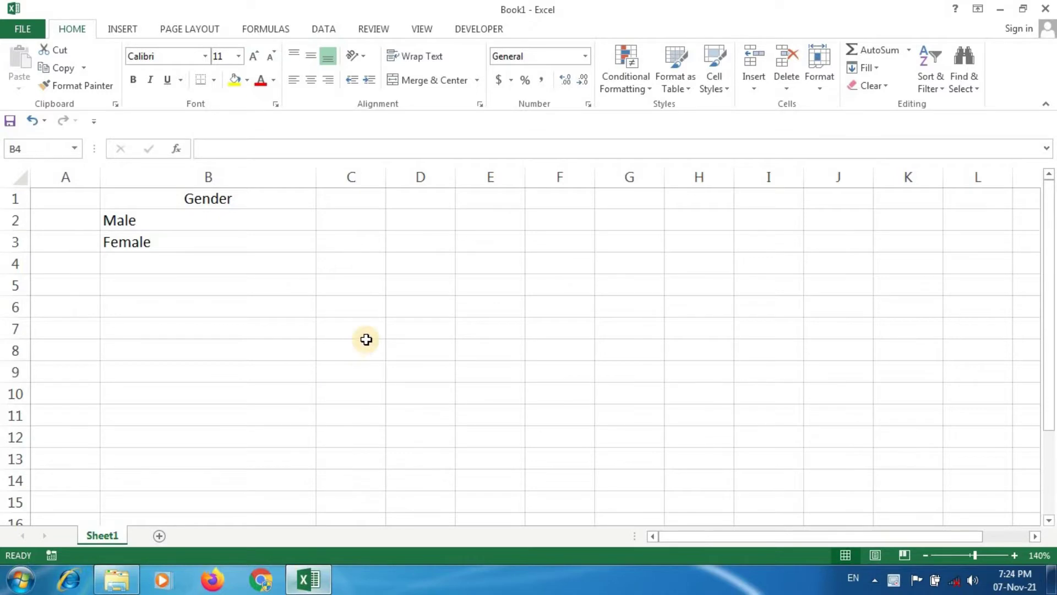
click(366, 338)
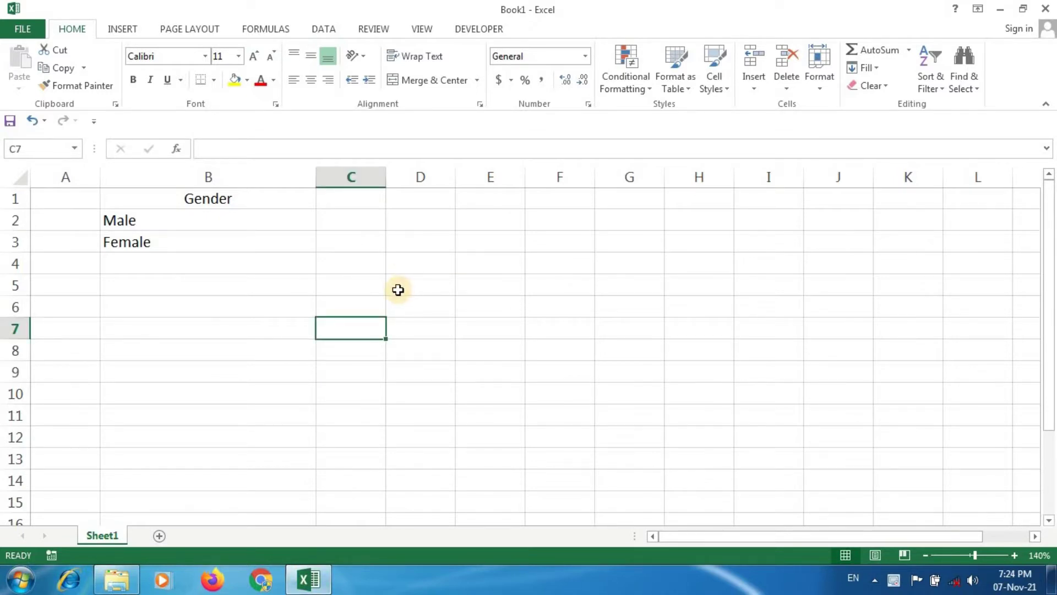
click(353, 172)
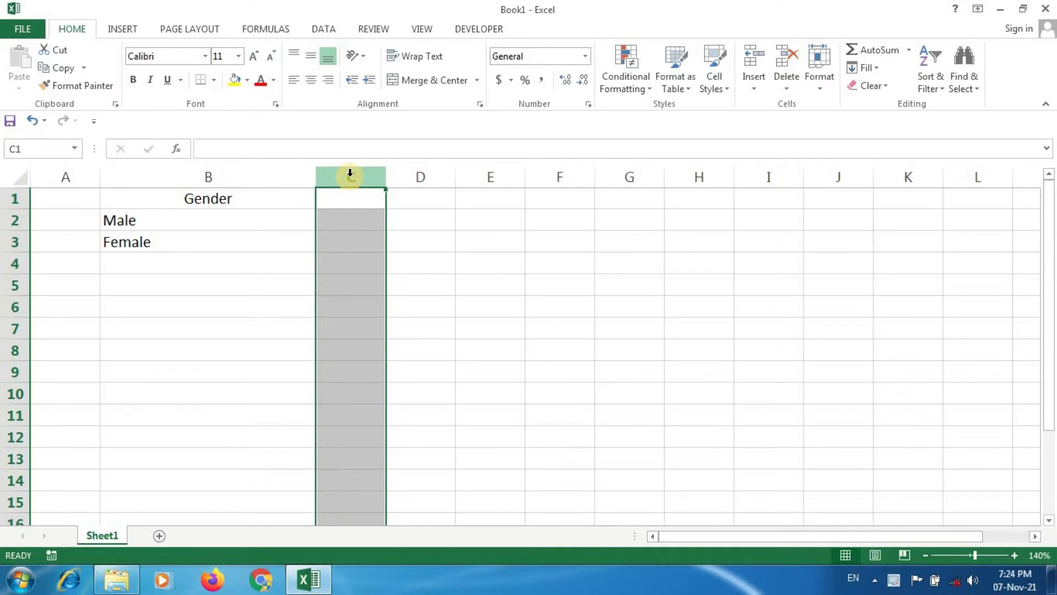
click(319, 29)
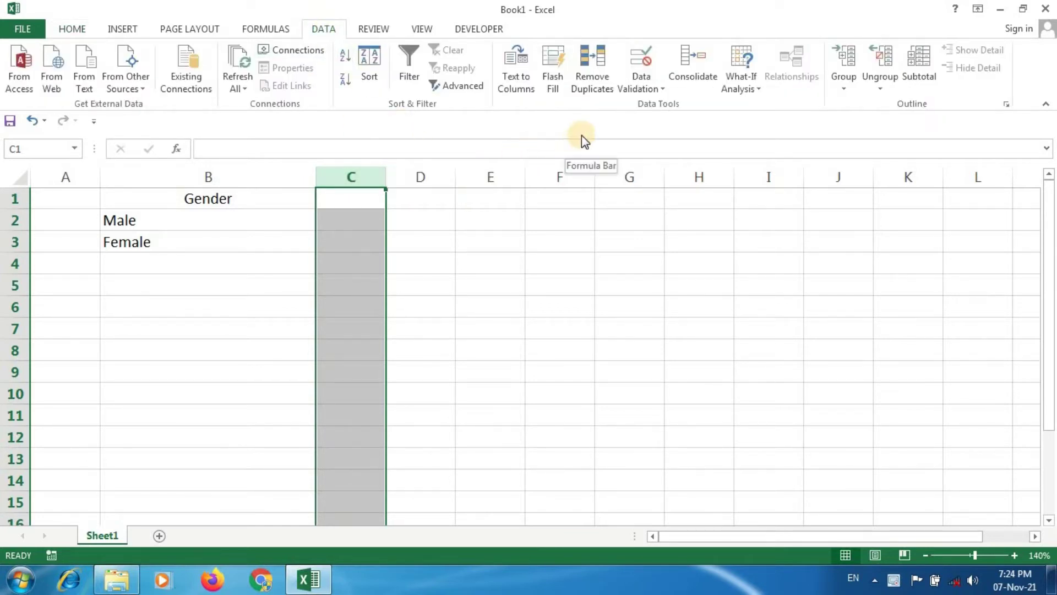
click(659, 89)
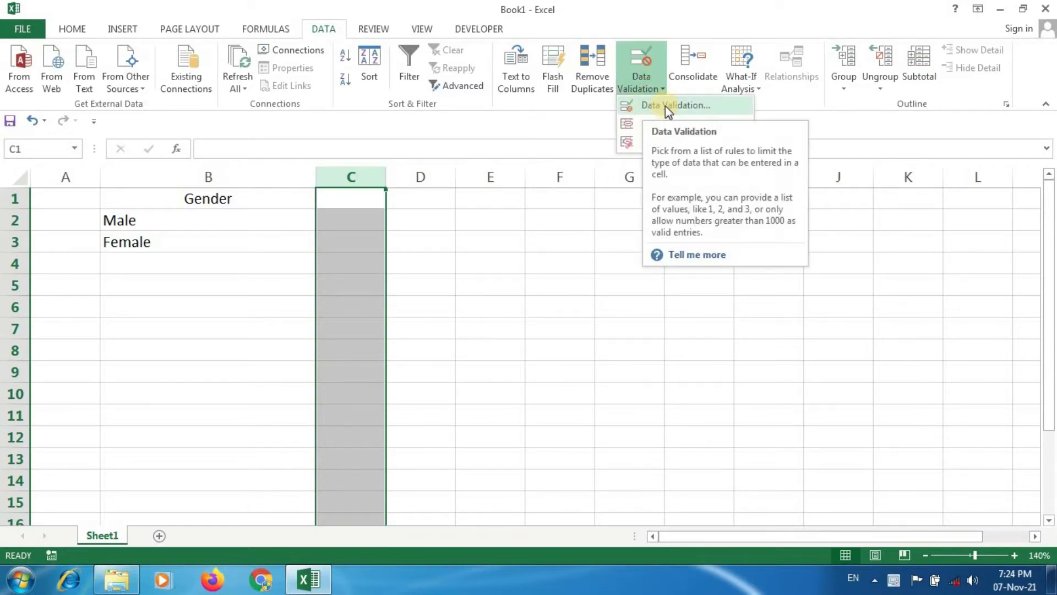
click(666, 106)
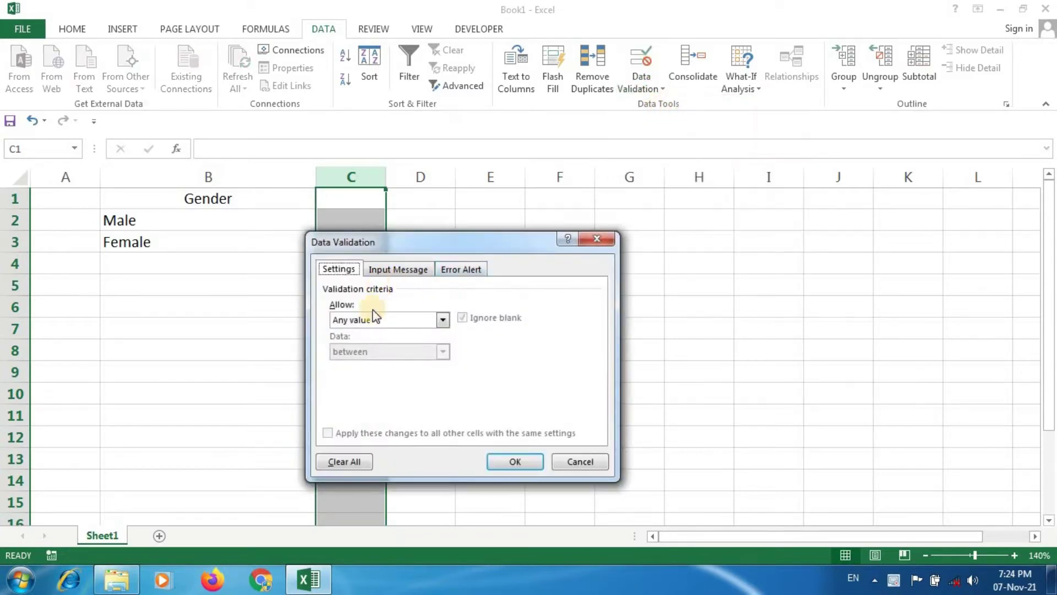
click(356, 321)
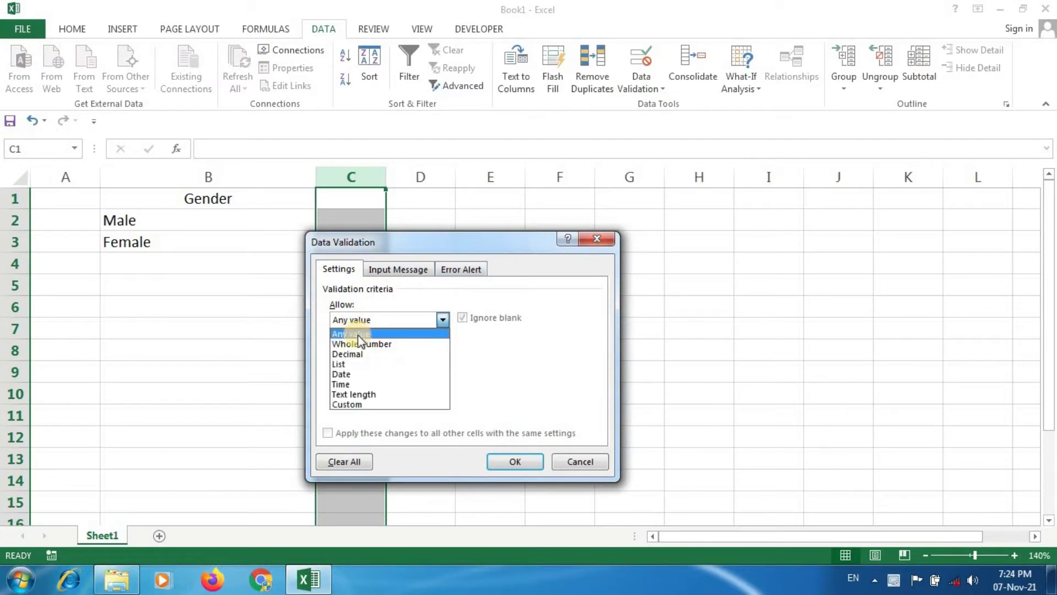
click(345, 363)
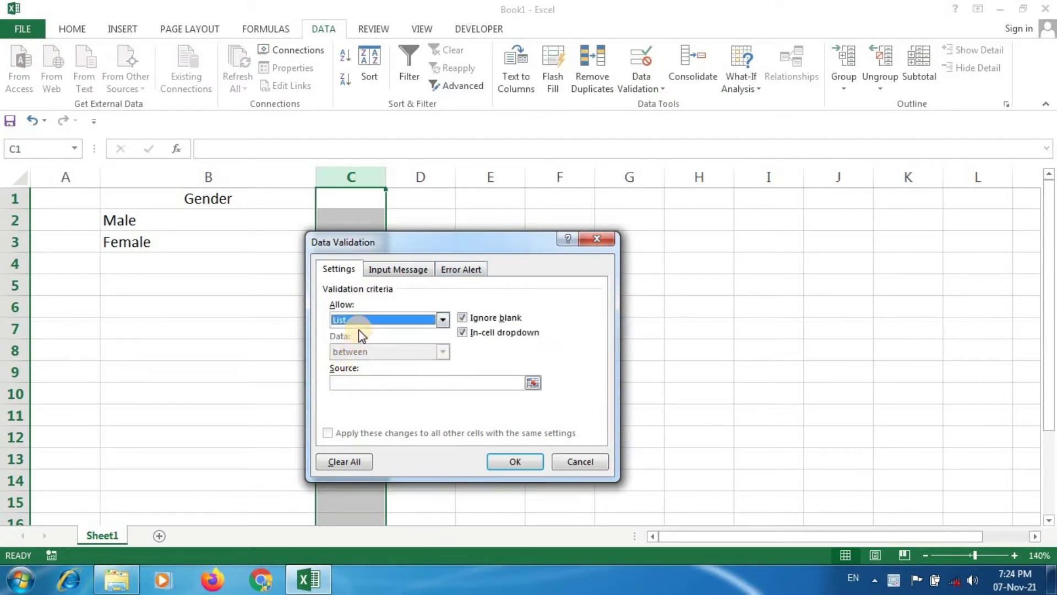
click(346, 381)
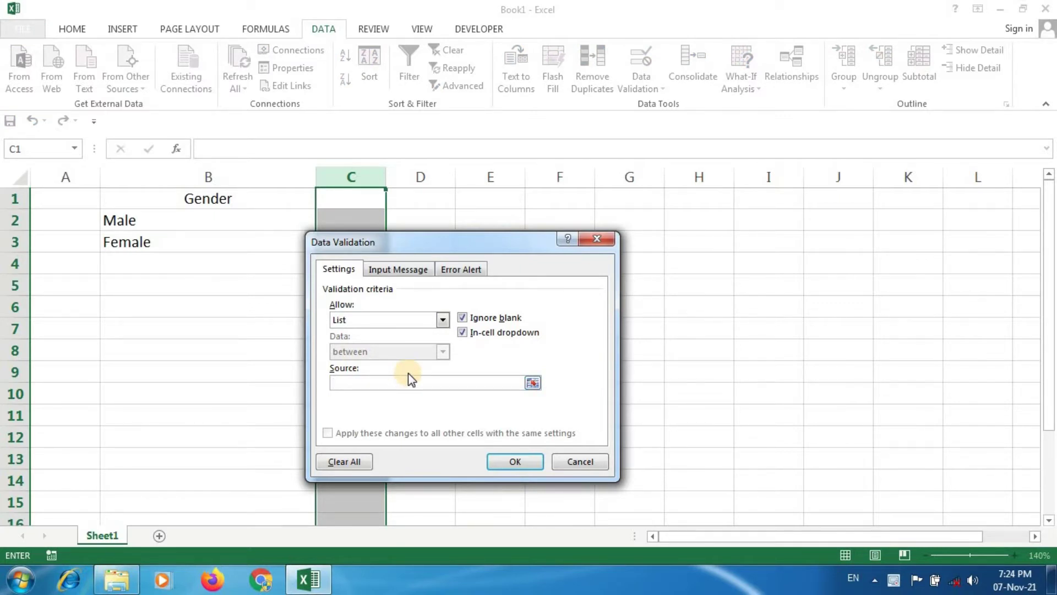
text(Male)
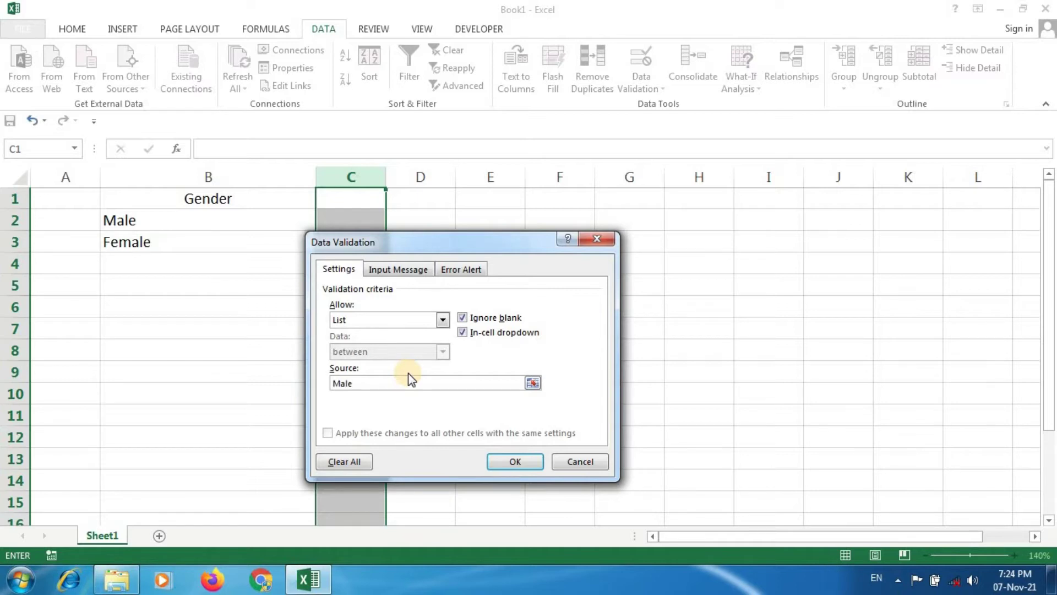
text(,Female)
click(510, 461)
Examine the options offered by the in-cell dropdown in cell C2.
click(366, 262)
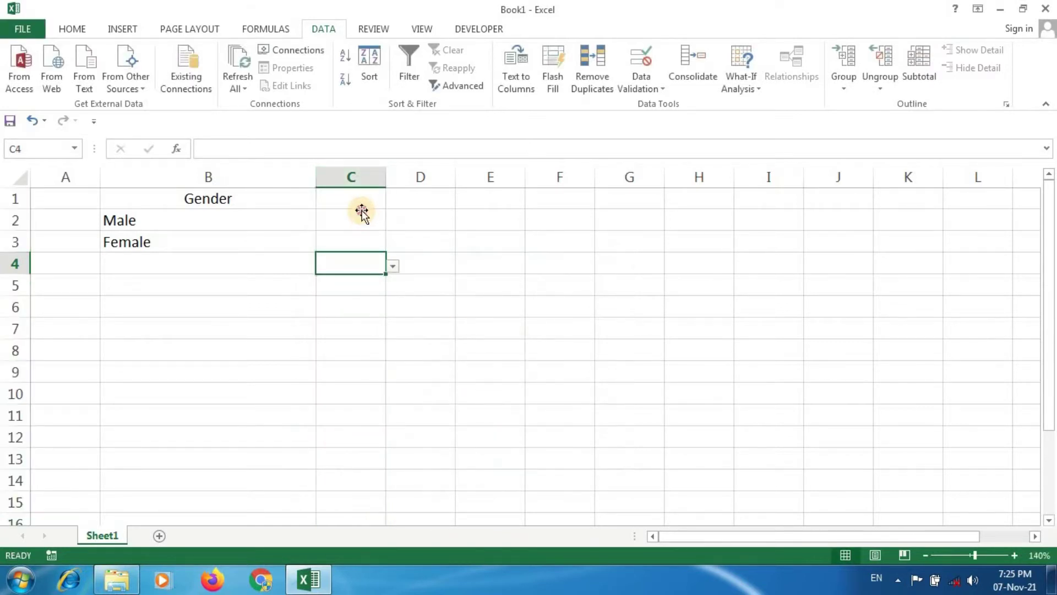
click(361, 219)
click(393, 223)
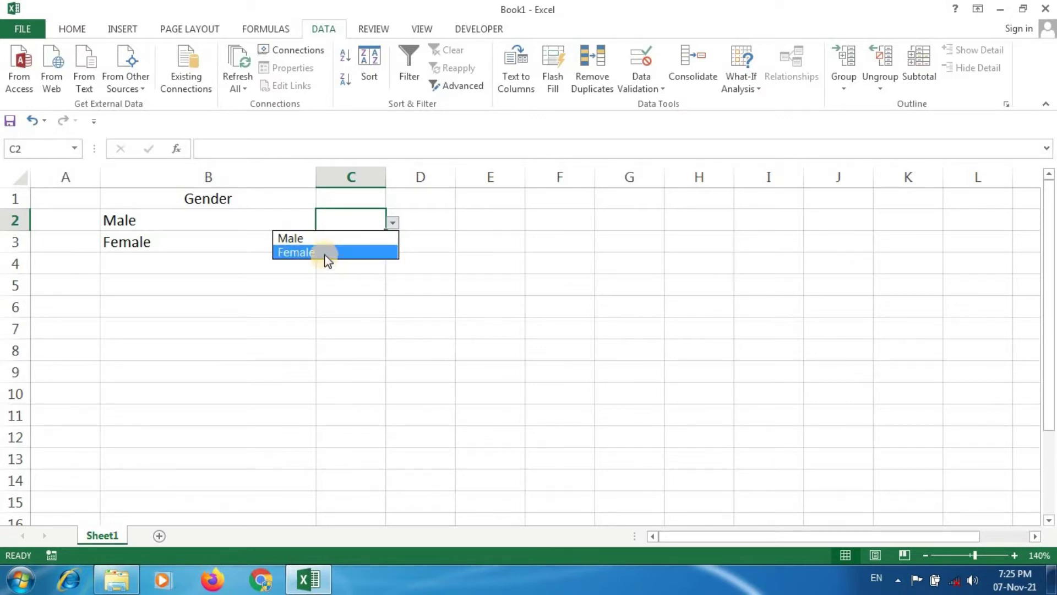
Try to enter Others in cell C4, retry the same entry once, and cancel it.
click(355, 267)
click(362, 267)
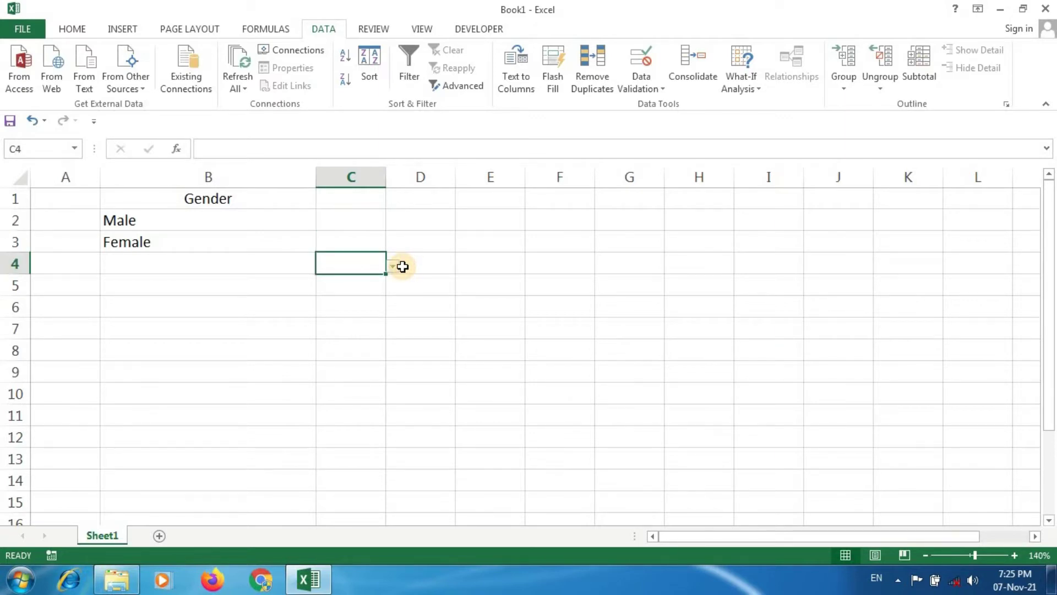
text(Others)
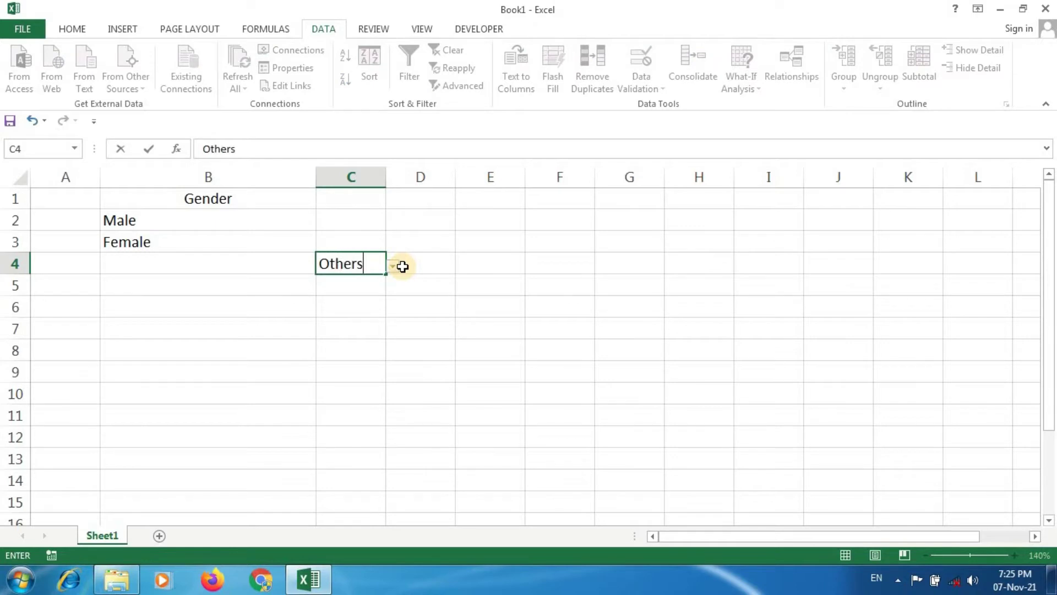
key(Return)
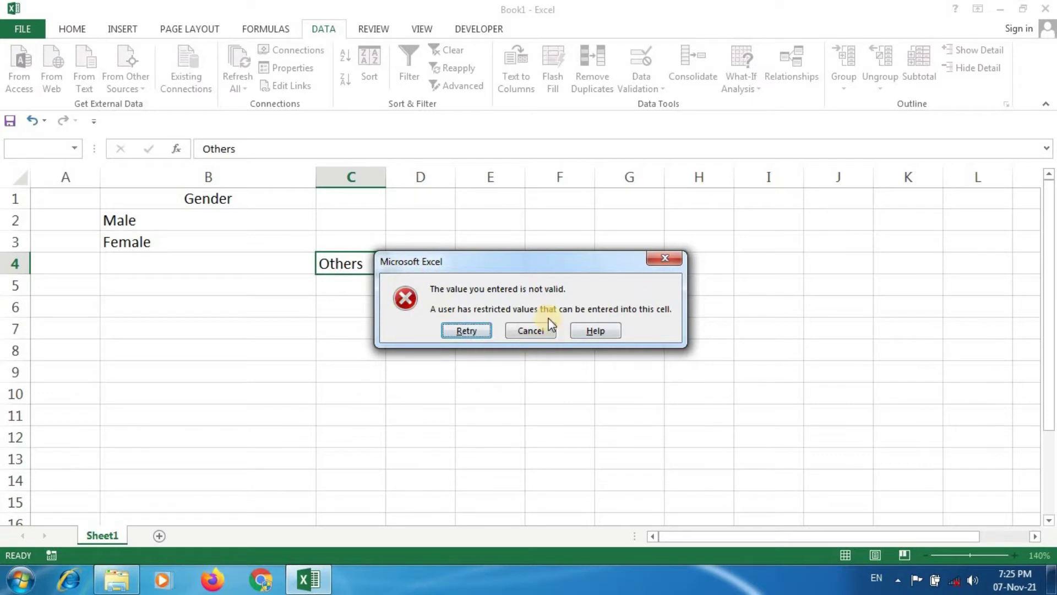
click(475, 329)
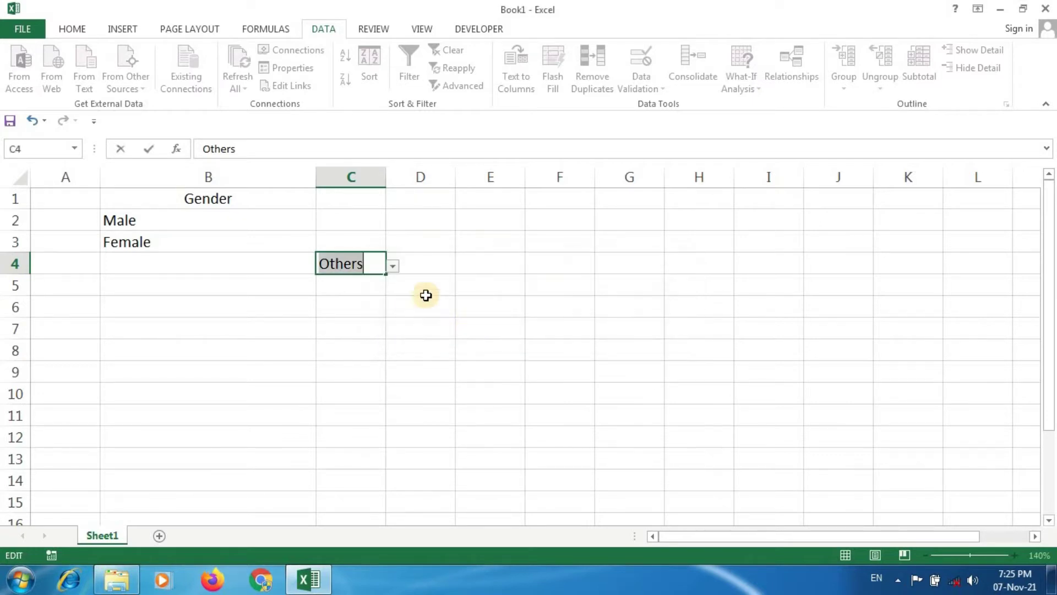
click(365, 264)
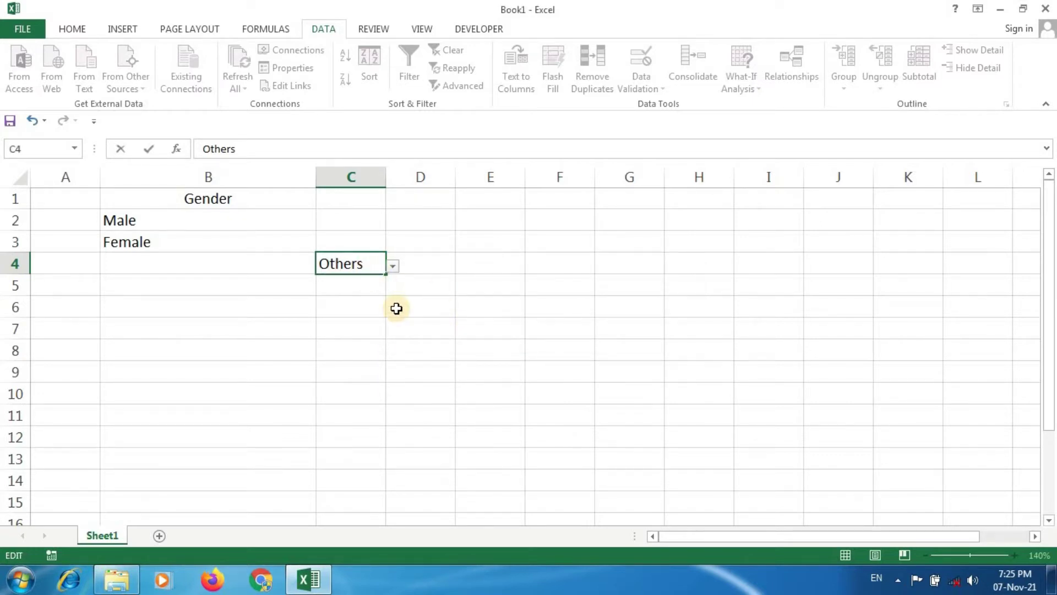
key(Return)
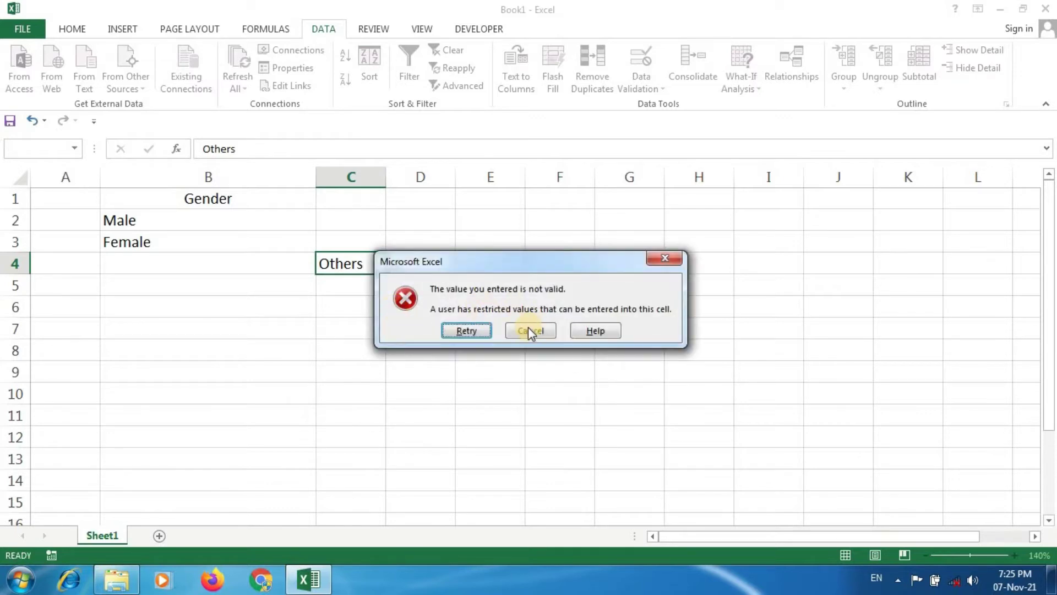
click(529, 330)
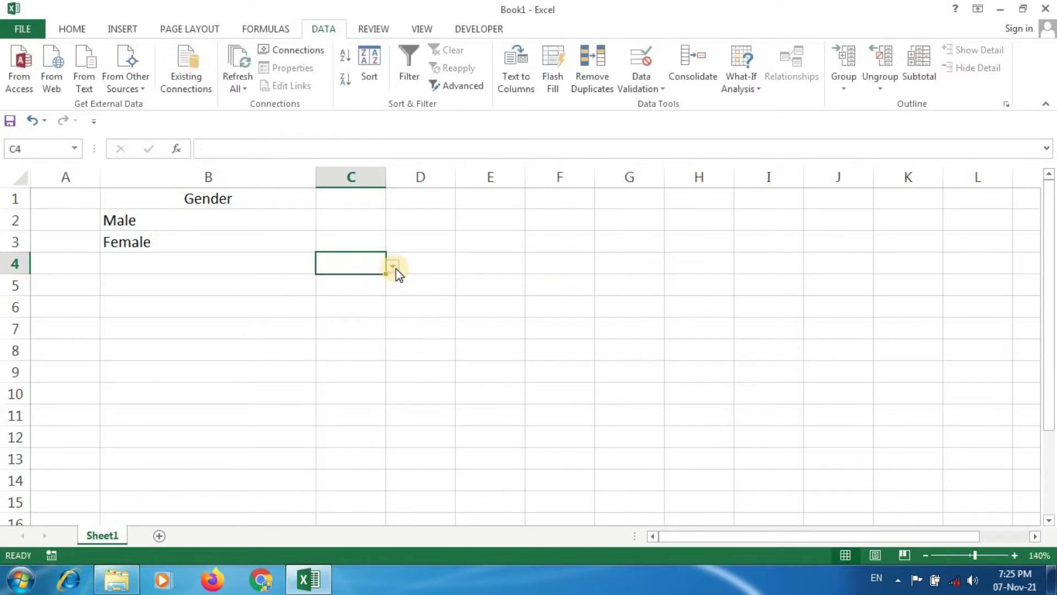
Enter Male in cell C4 and Female in cell C5.
text(Male)
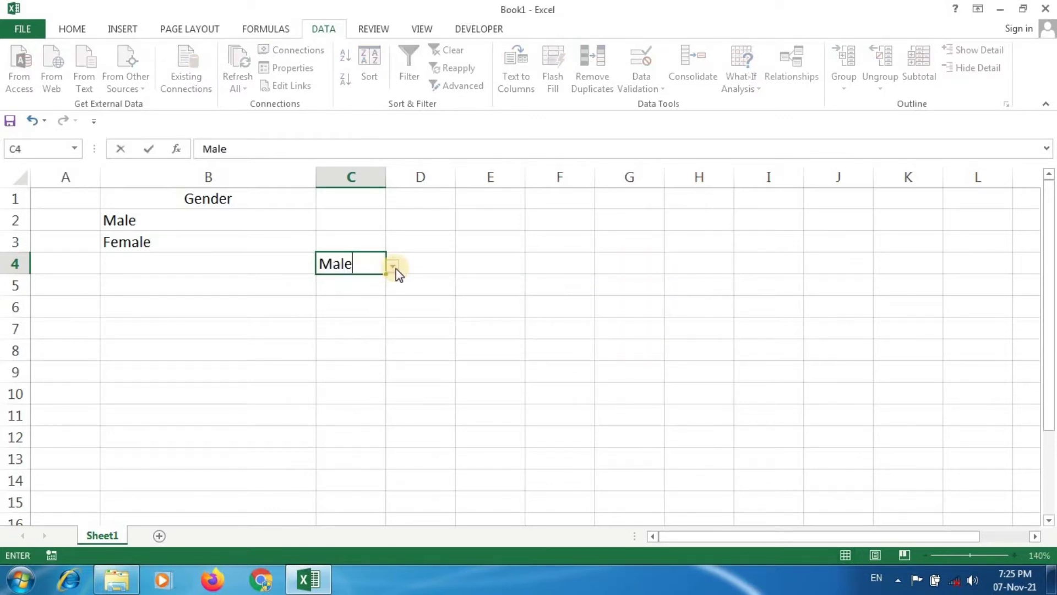
key(Return)
key(Return)
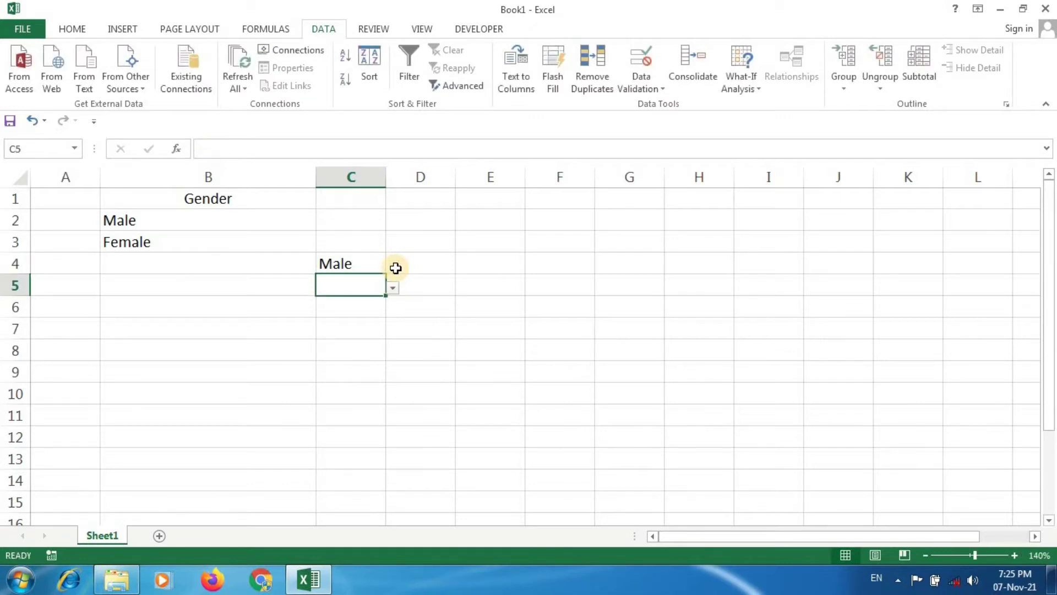
text(FEmal)
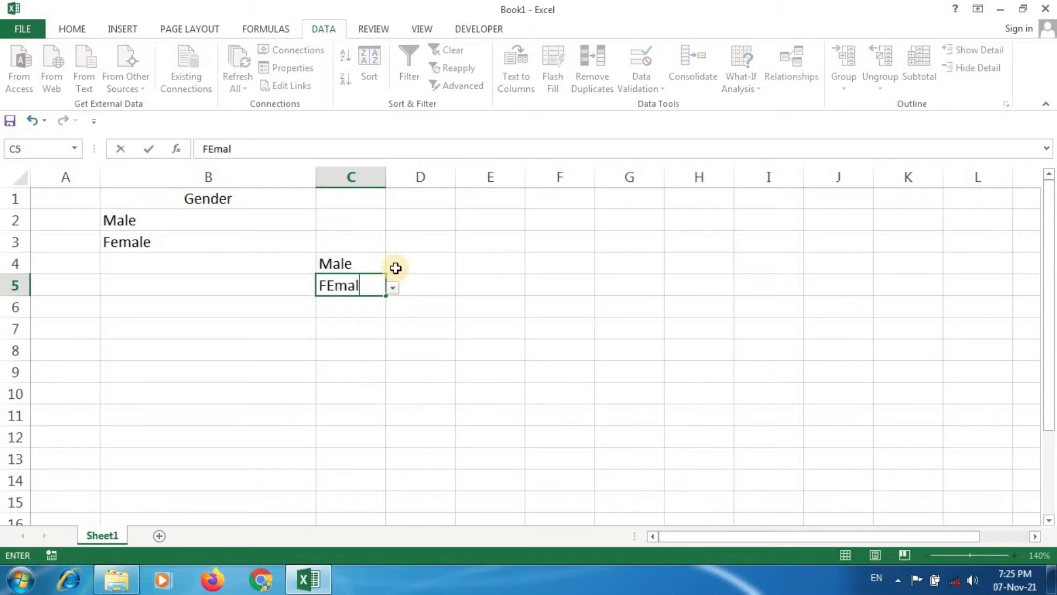
text(e)
key(Return)
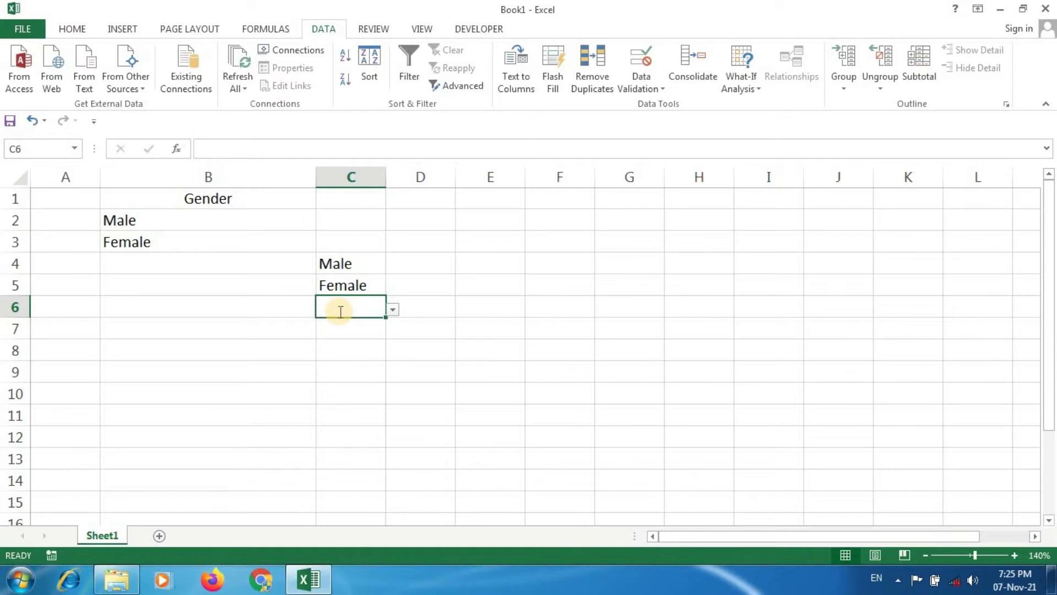
Try to enter lowercase female in cell C6 and cancel the entry.
text(female)
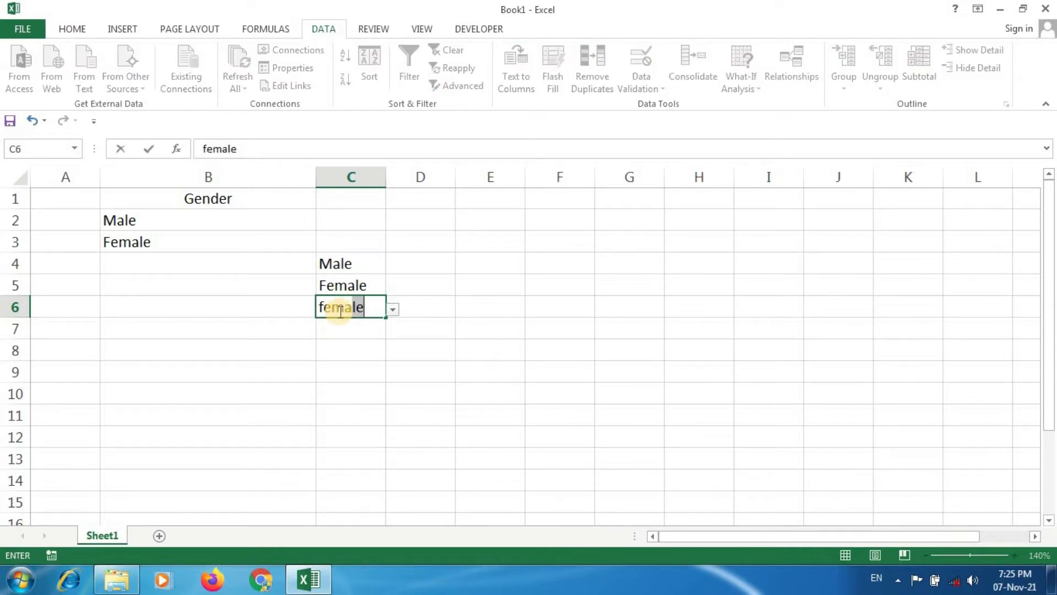
key(Return)
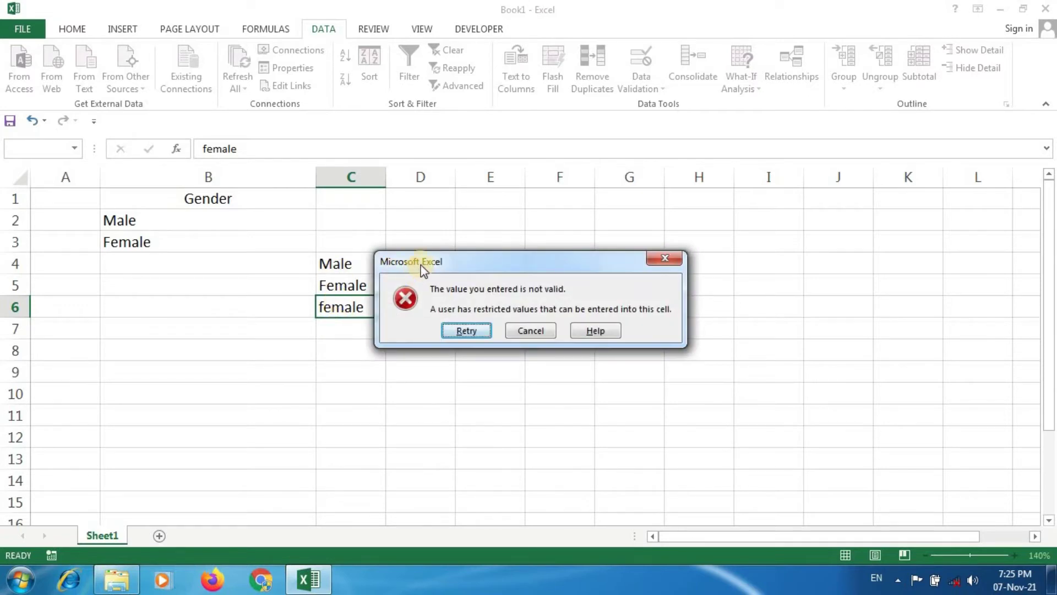
drag(421, 260, 483, 243)
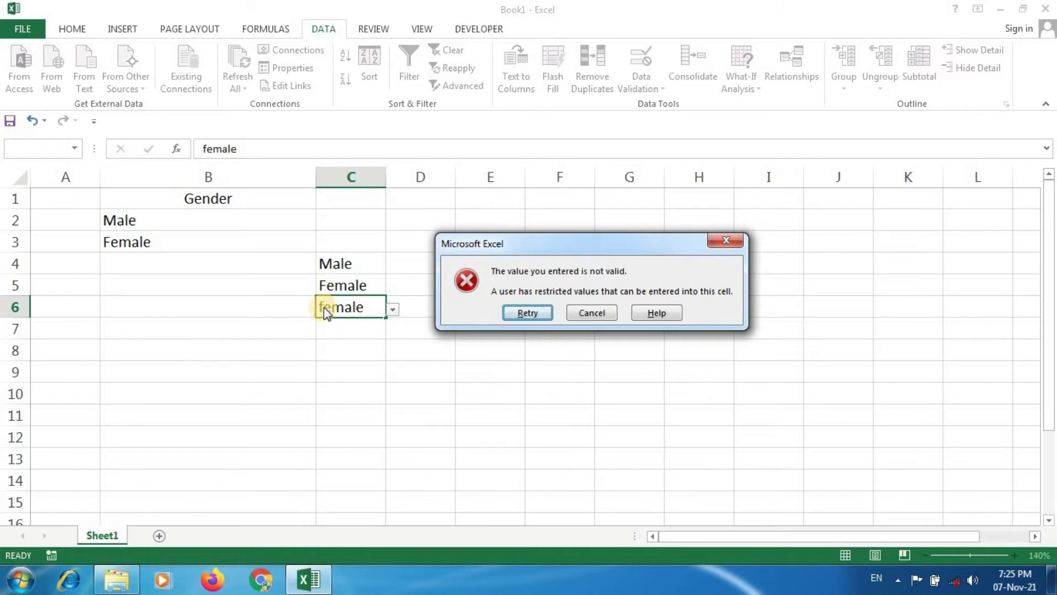
click(592, 317)
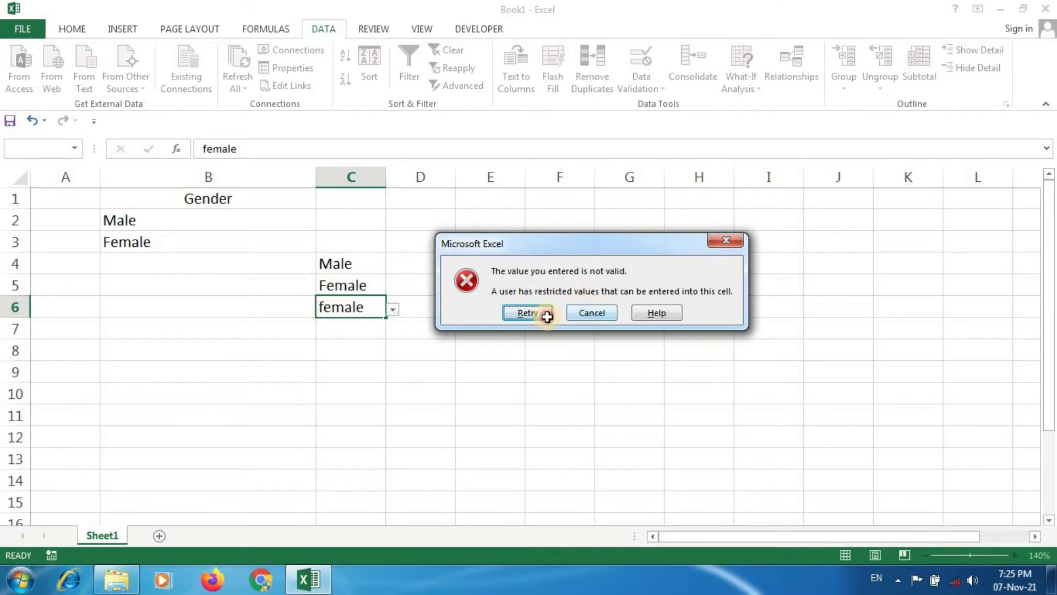
click(353, 179)
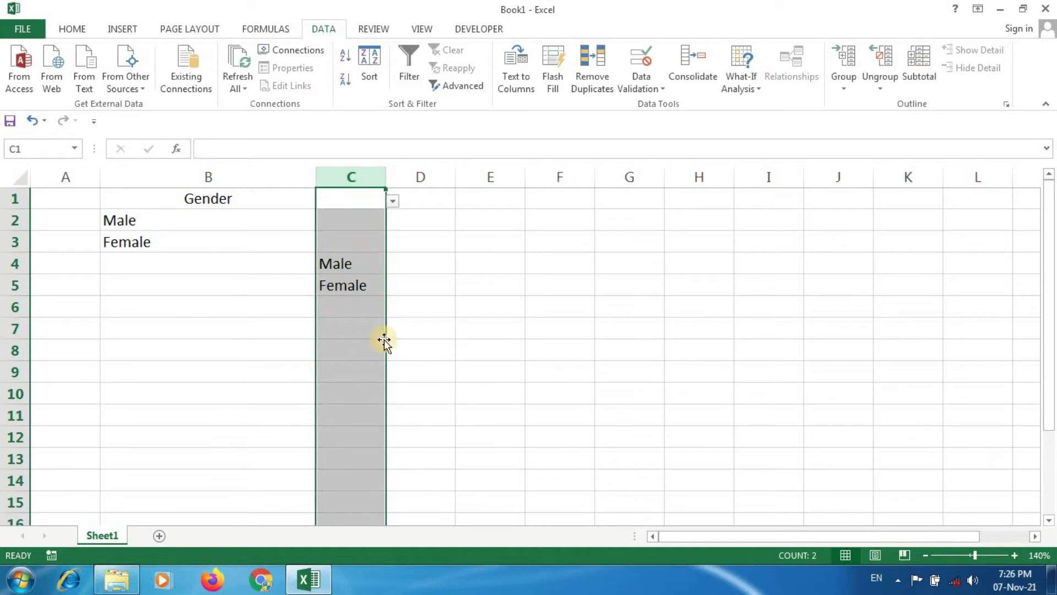
click(472, 306)
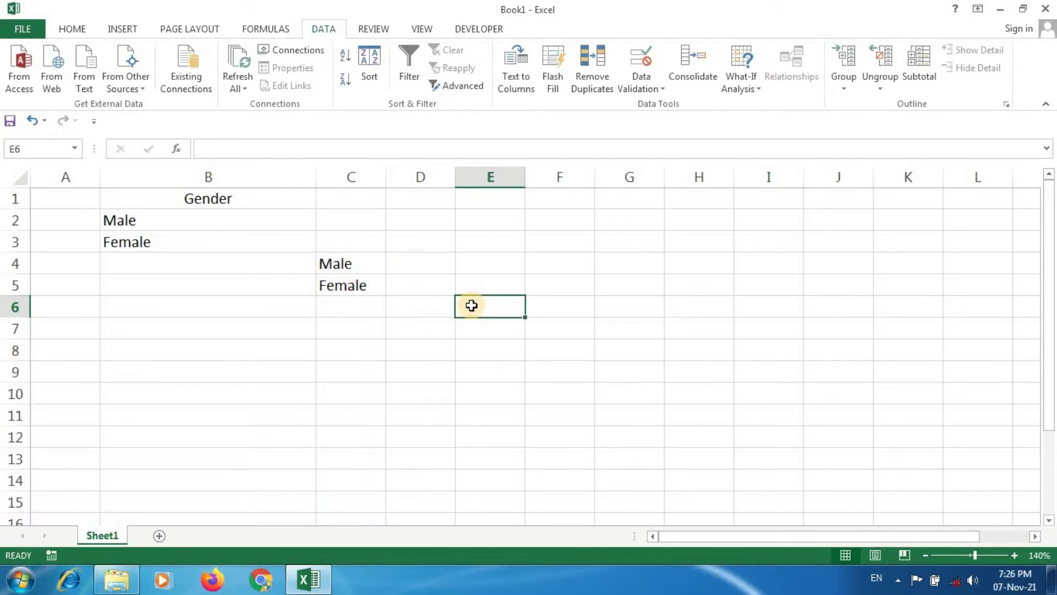
Apply list data validation to column D using the cell range =$B$2:$B$3 as its source.
click(419, 174)
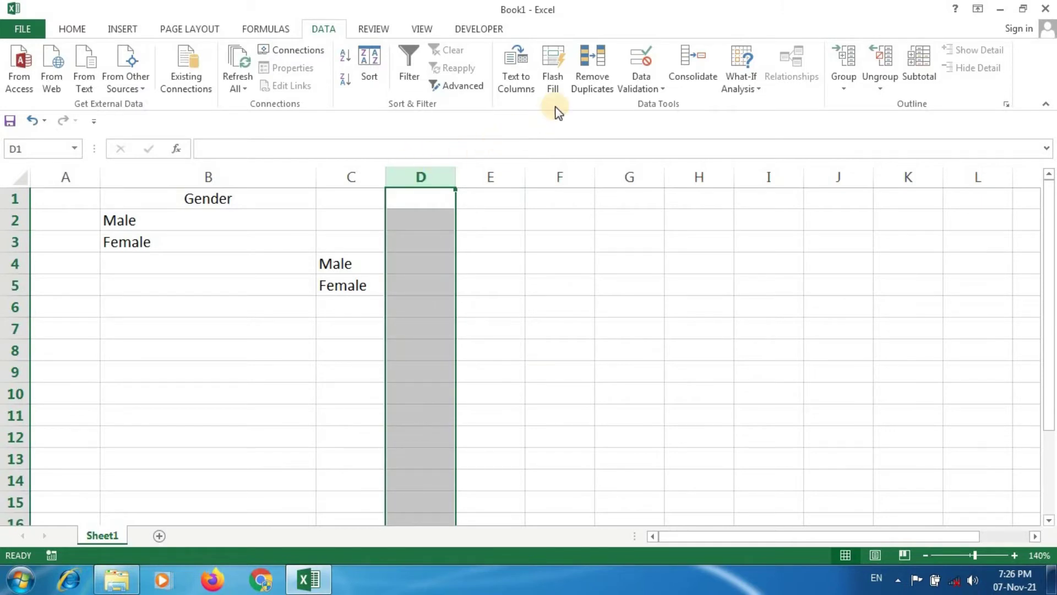
click(637, 91)
click(642, 105)
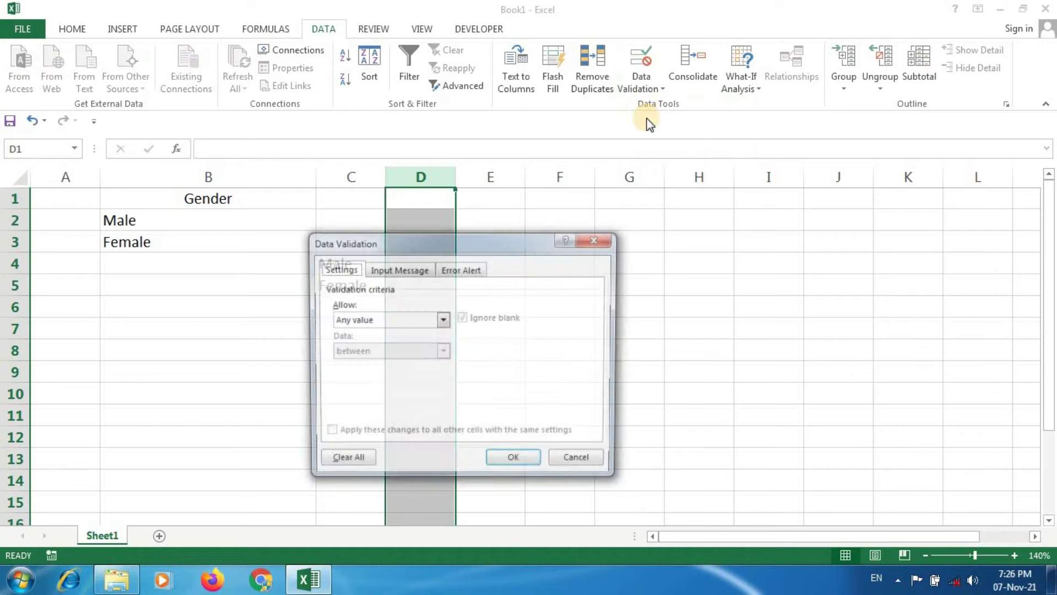
click(366, 320)
click(347, 364)
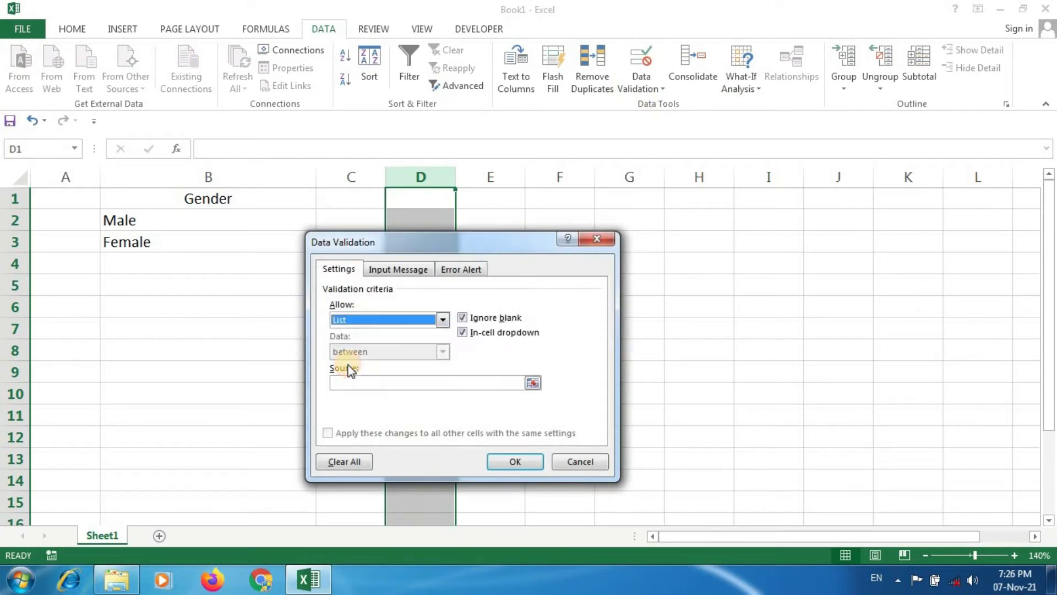
click(396, 382)
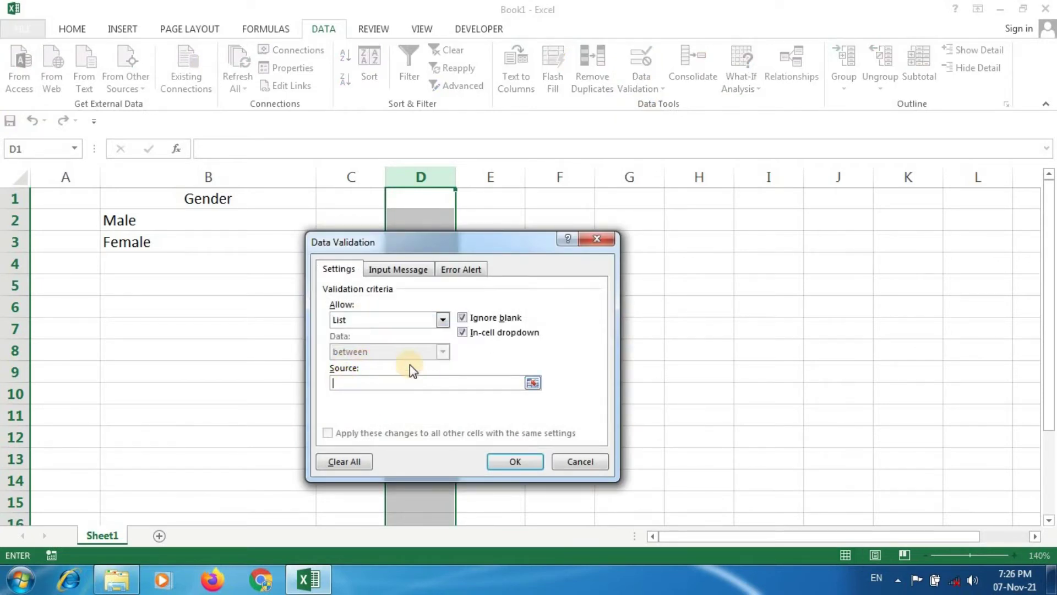
text(=)
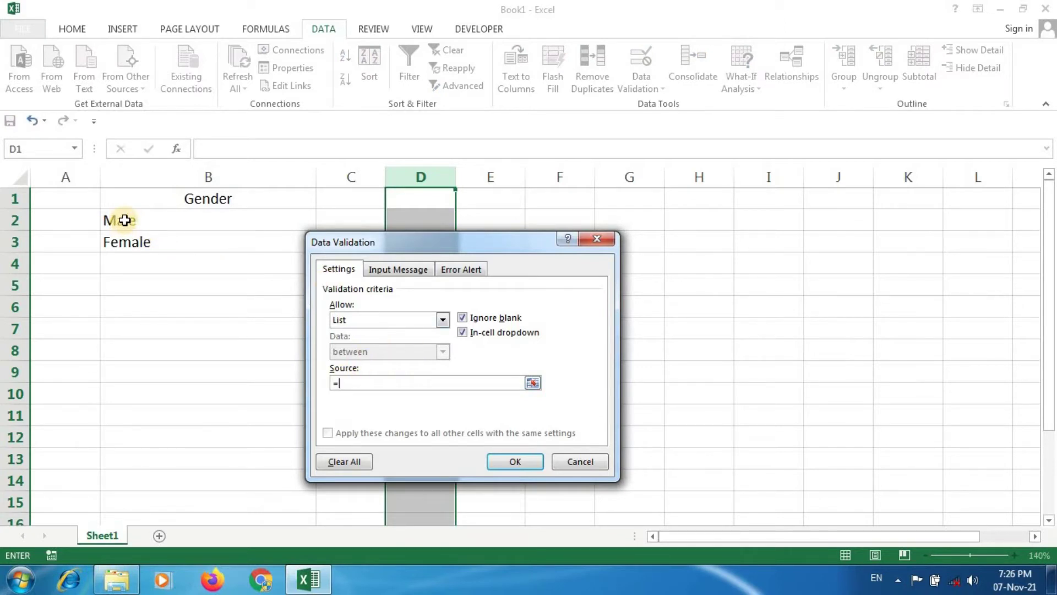
drag(125, 220, 118, 239)
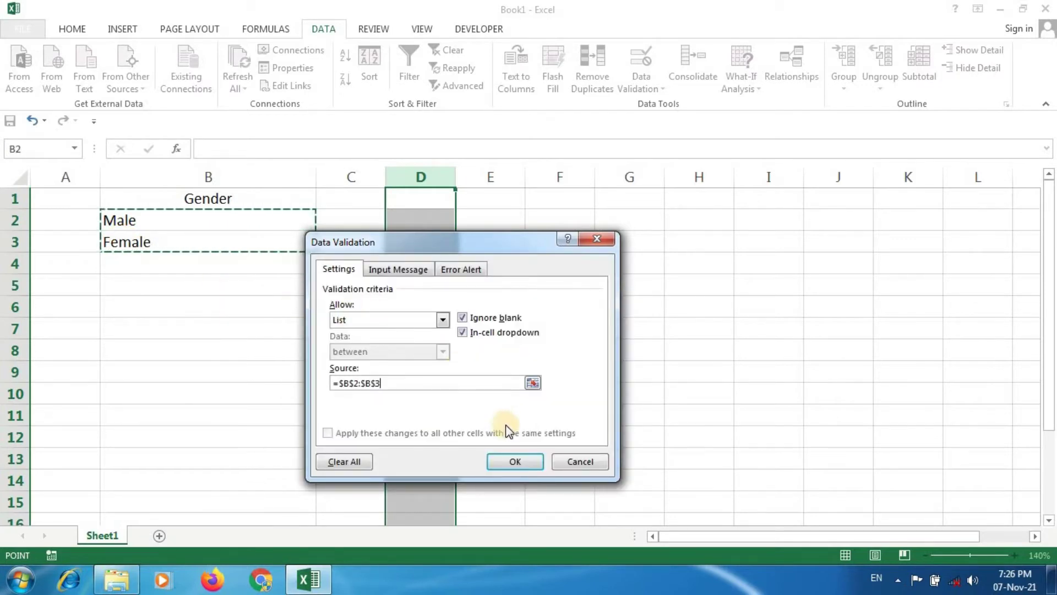
click(506, 461)
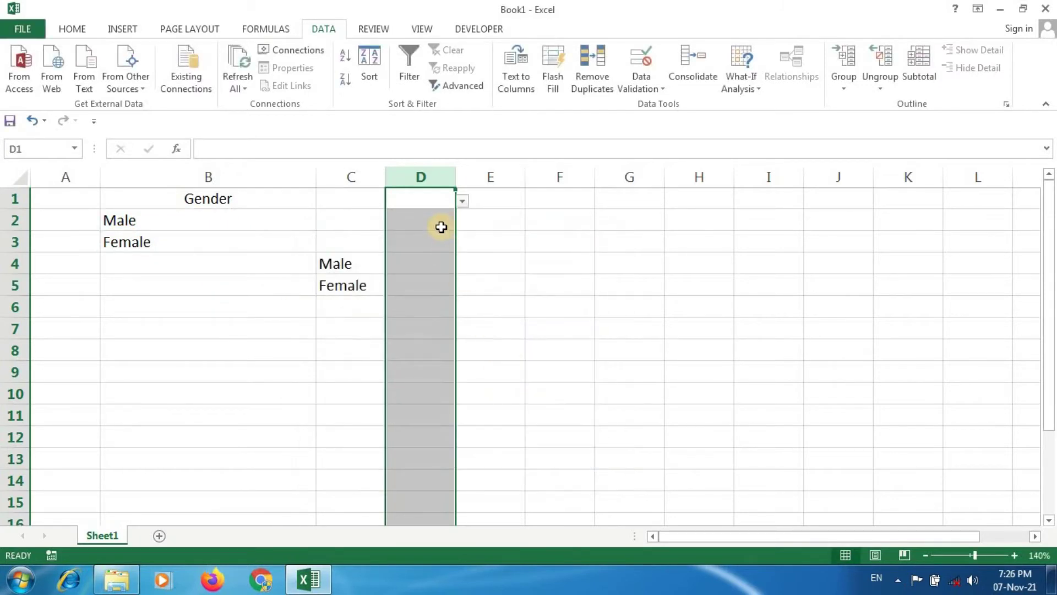
Examine the options offered by the in-cell dropdowns in cells D1 and D5.
click(462, 203)
click(451, 261)
click(451, 283)
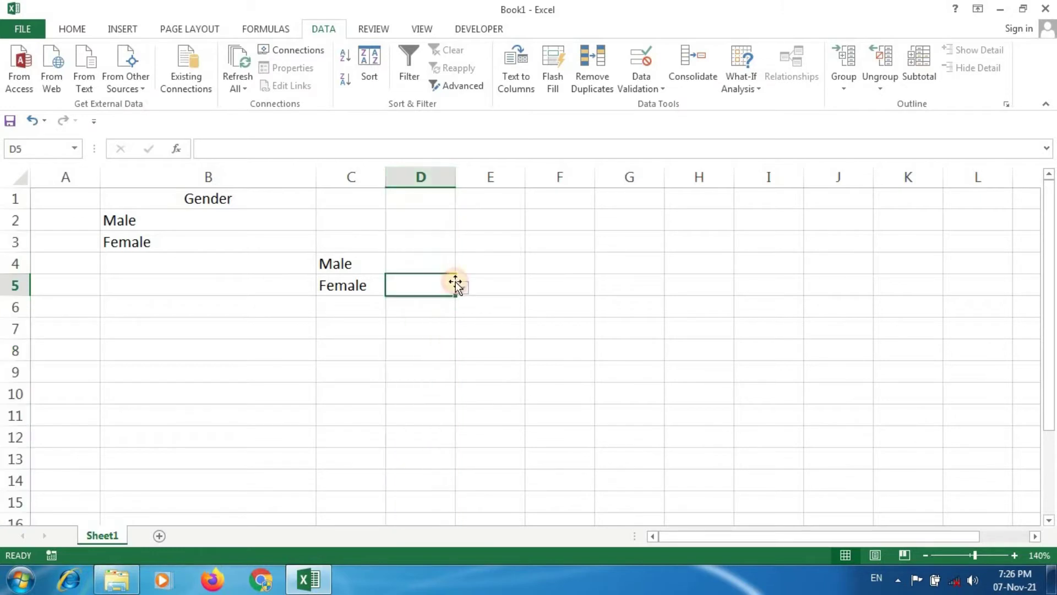
click(462, 287)
click(445, 340)
Choose Female in cell D8 and Male in cell D4 from their dropdown lists.
click(447, 346)
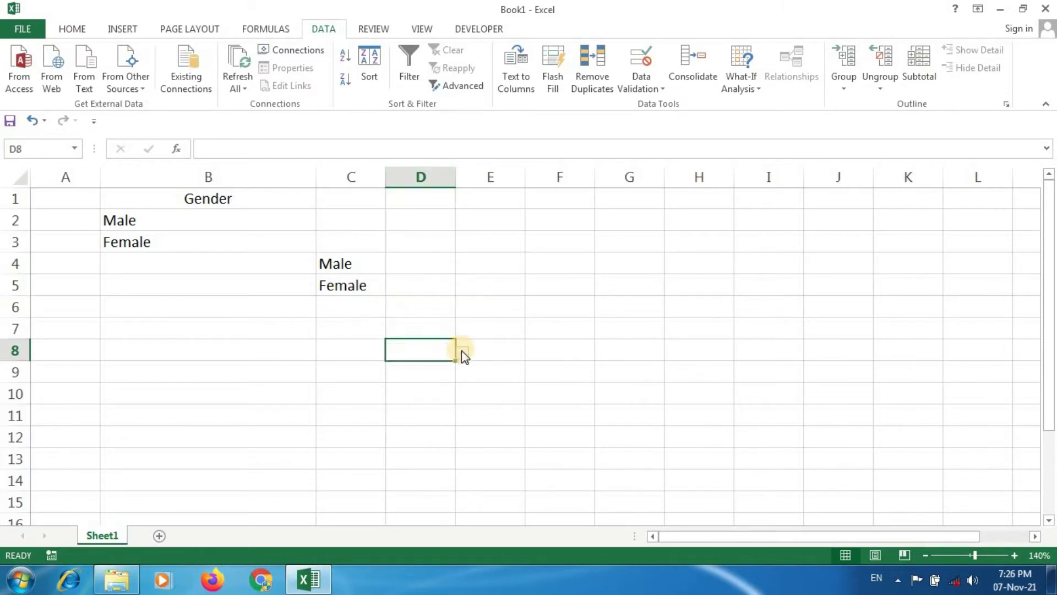
click(463, 352)
click(405, 380)
click(428, 271)
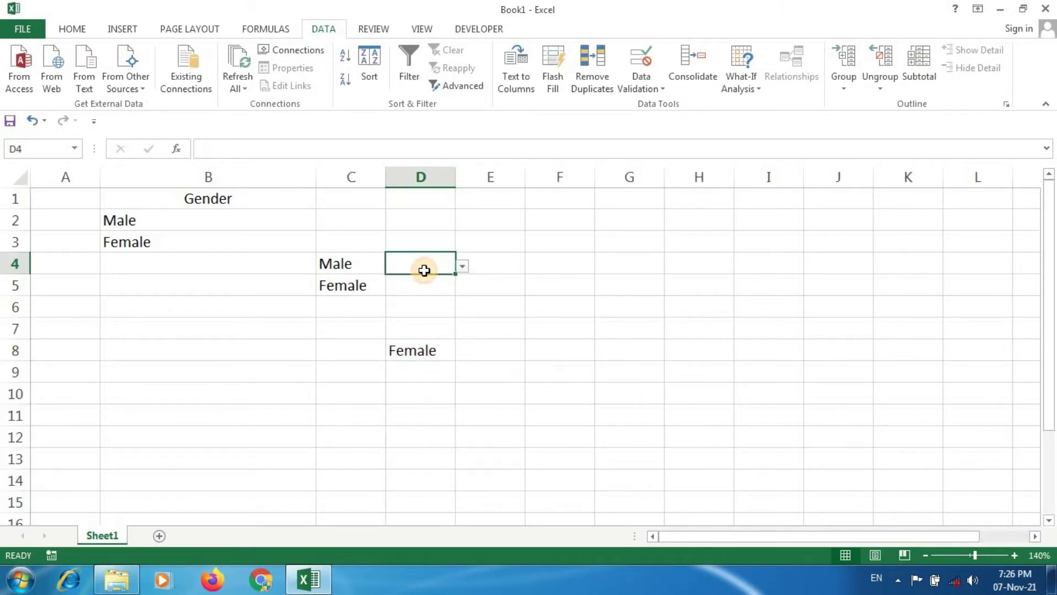
click(462, 267)
click(398, 284)
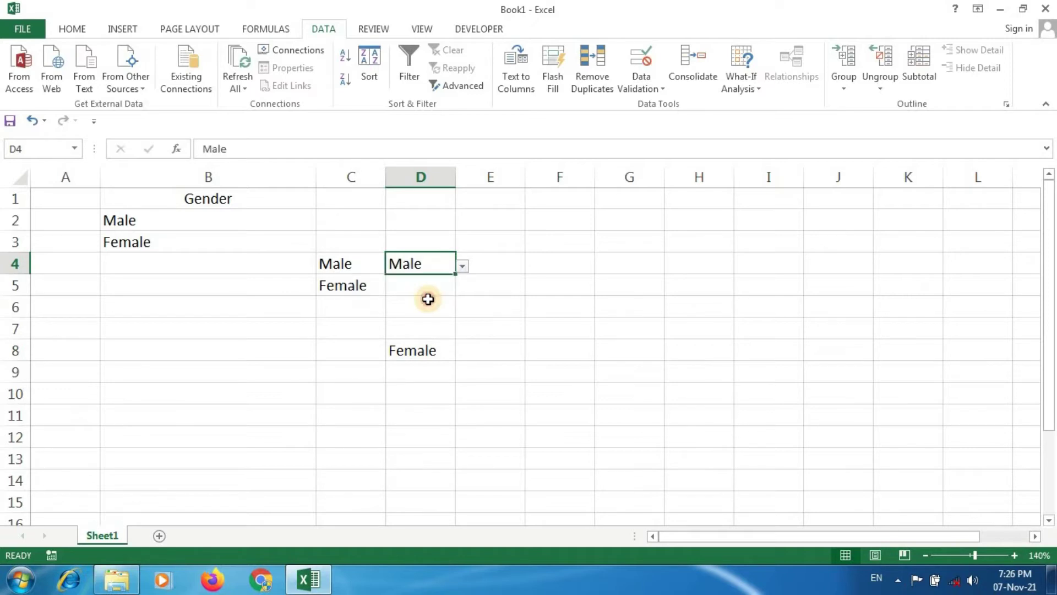
click(428, 302)
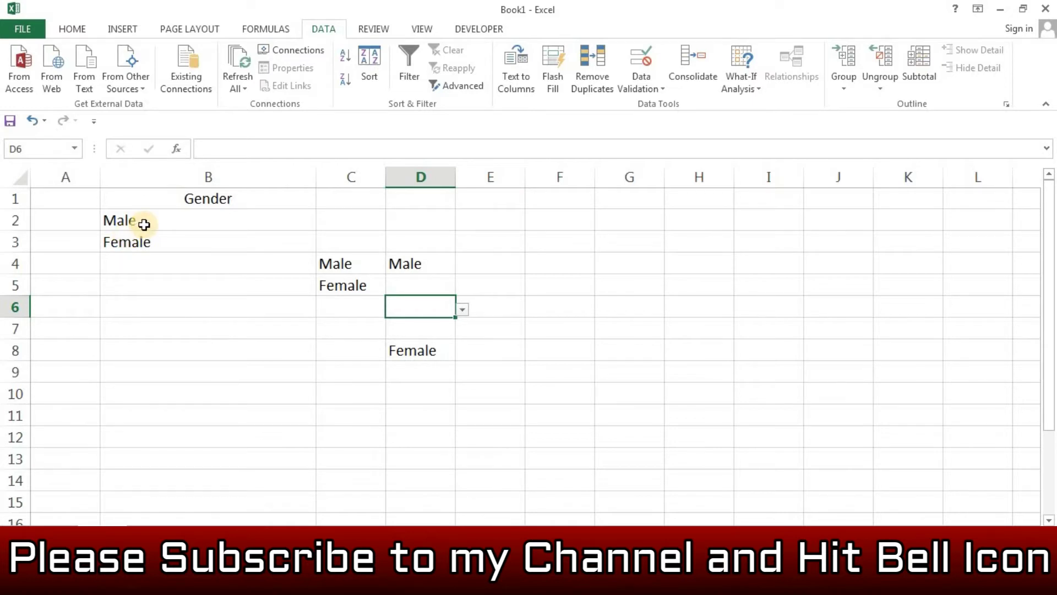
Name the range B2:B3 Gender and reselect the range to check its name.
drag(143, 223, 143, 242)
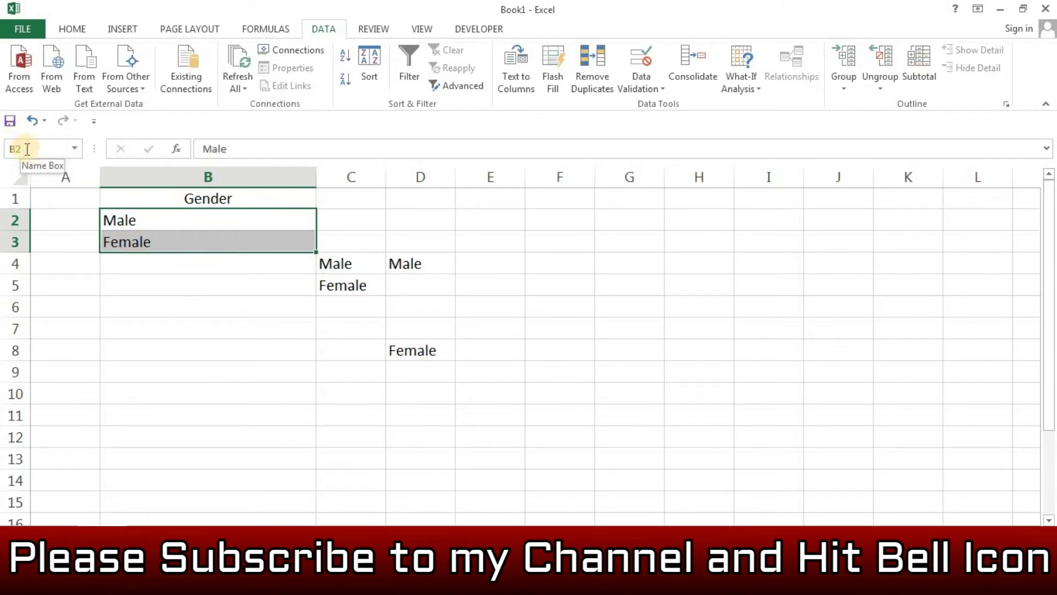
click(26, 147)
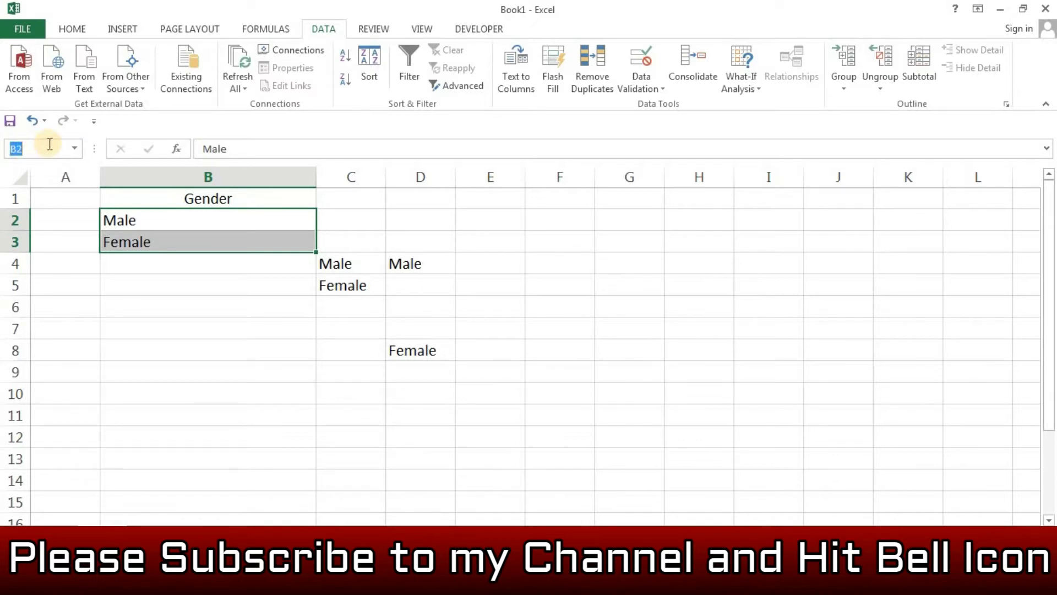
text(Gender)
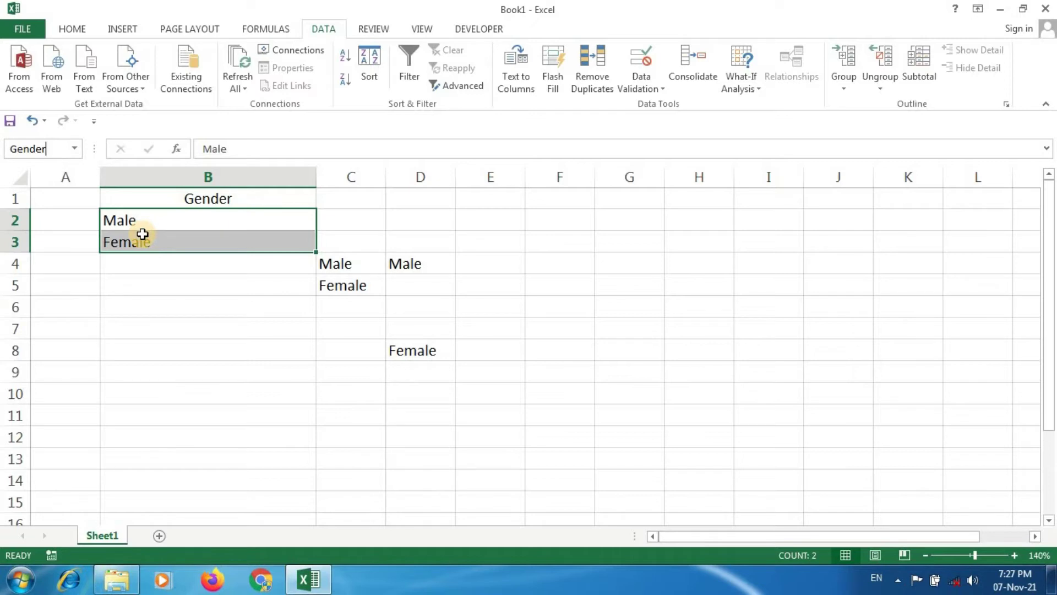
key(Return)
click(152, 284)
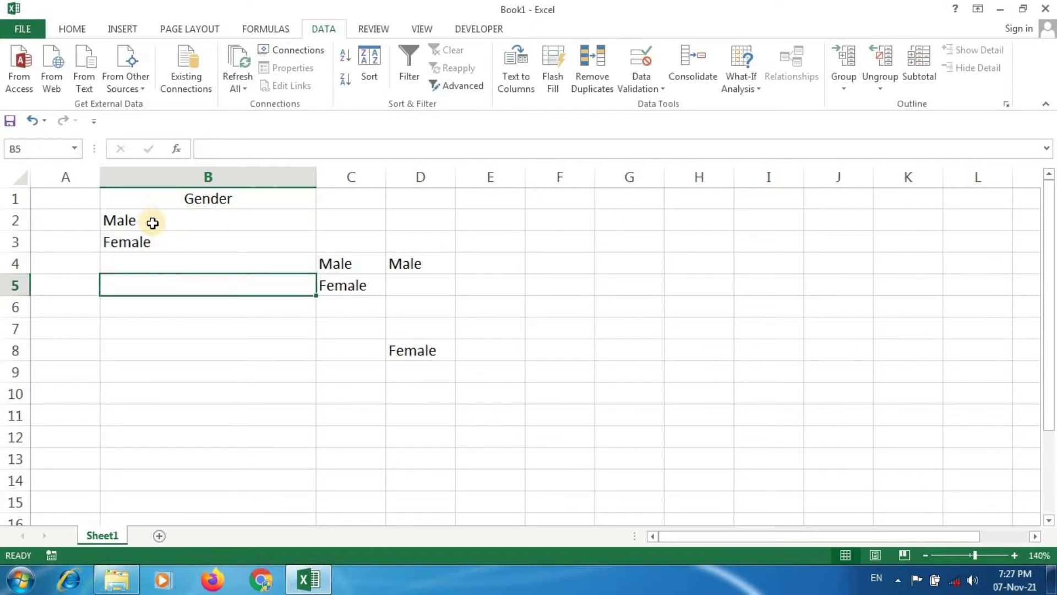
drag(151, 220, 146, 235)
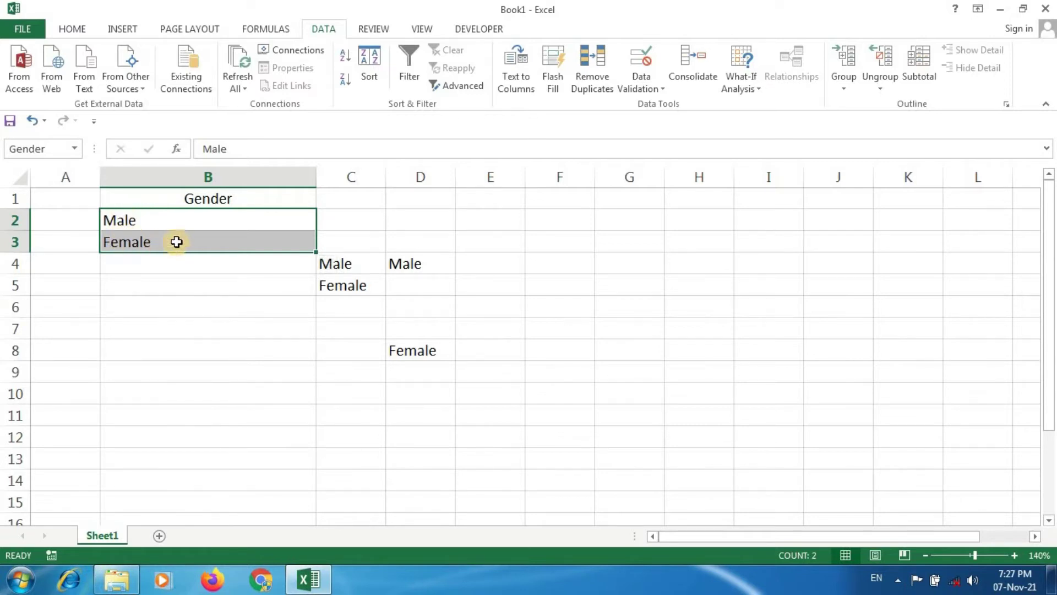
Apply list data validation to column E using the named range =Gender as its source.
click(538, 293)
click(498, 177)
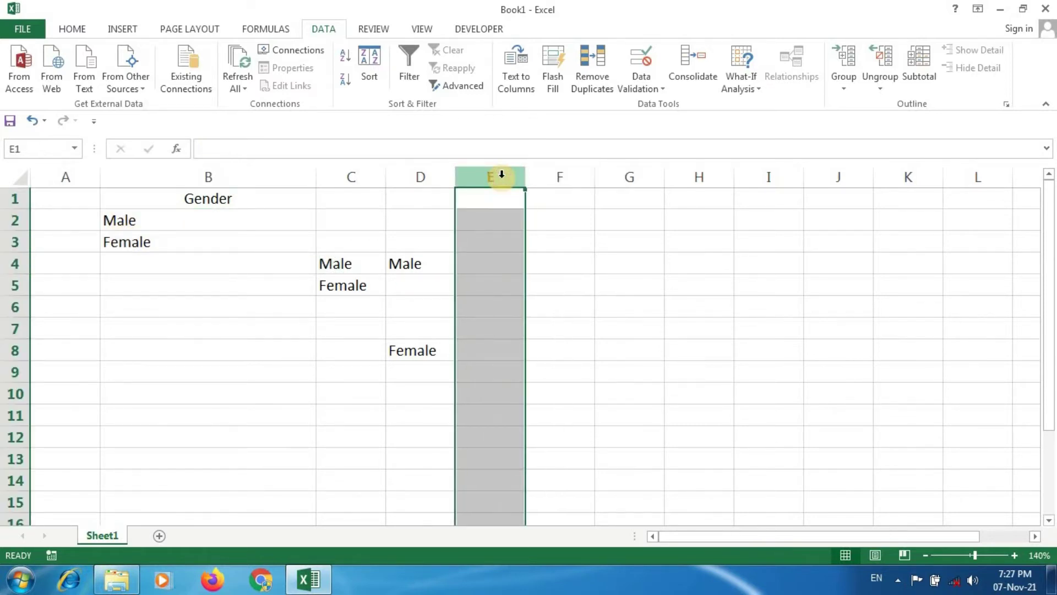
click(656, 84)
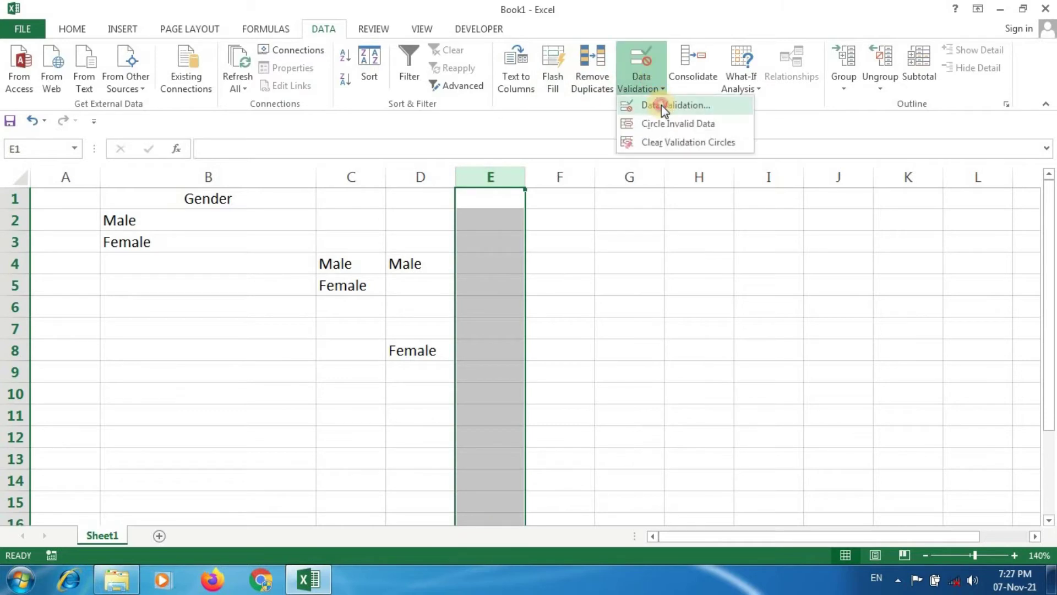
click(662, 104)
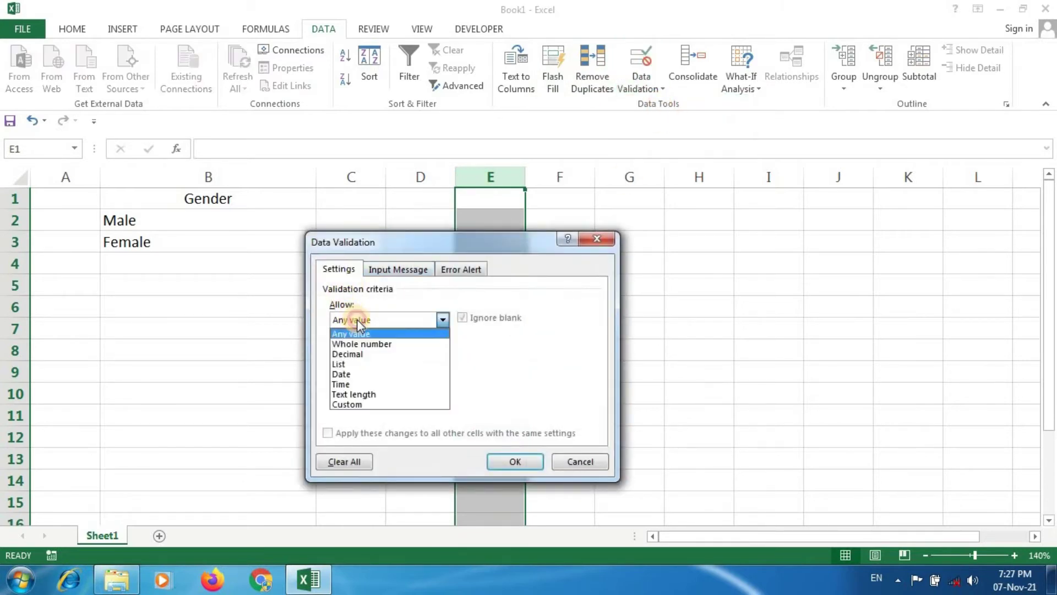
click(355, 363)
click(363, 381)
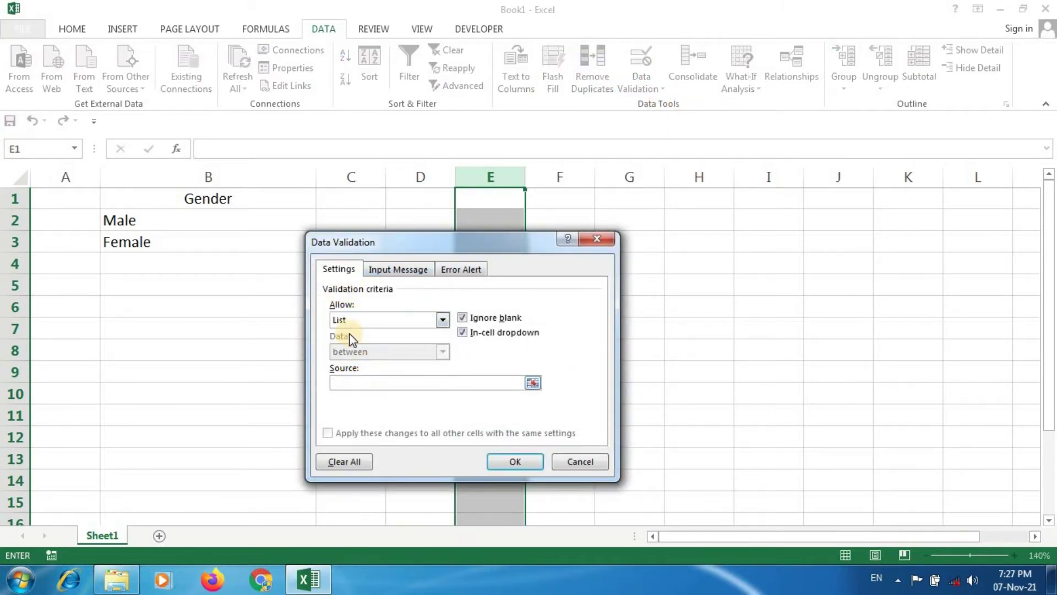
text(=Gender)
click(513, 464)
Examine the options offered by the in-cell dropdown in cell E1.
click(519, 254)
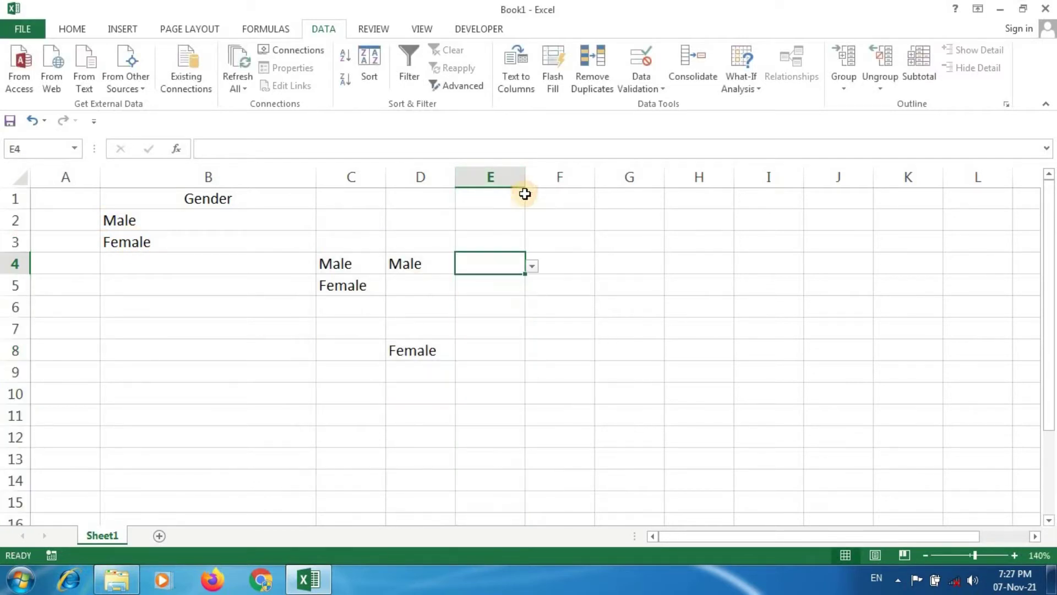
click(524, 193)
click(532, 201)
click(509, 269)
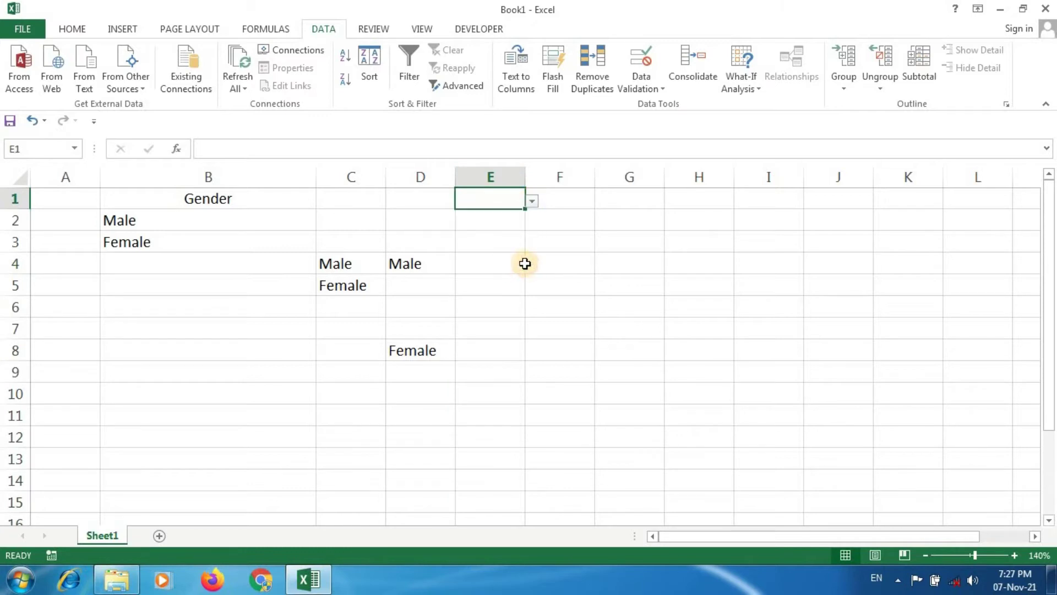
Choose Female in cell E4 and Male in cell E7 from their dropdown lists.
click(526, 265)
click(531, 266)
click(503, 297)
click(518, 328)
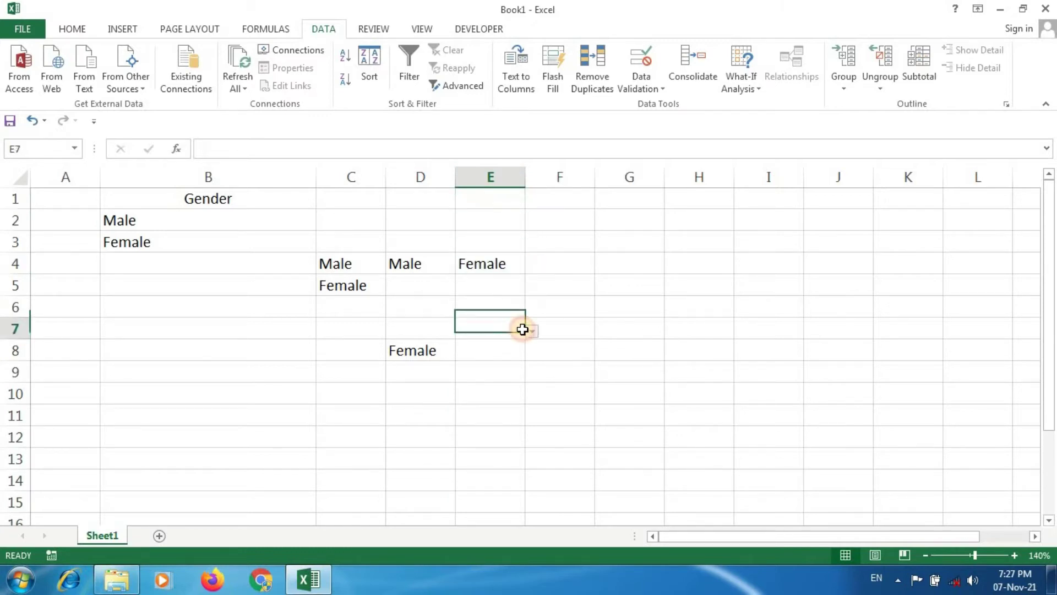
click(533, 331)
click(470, 348)
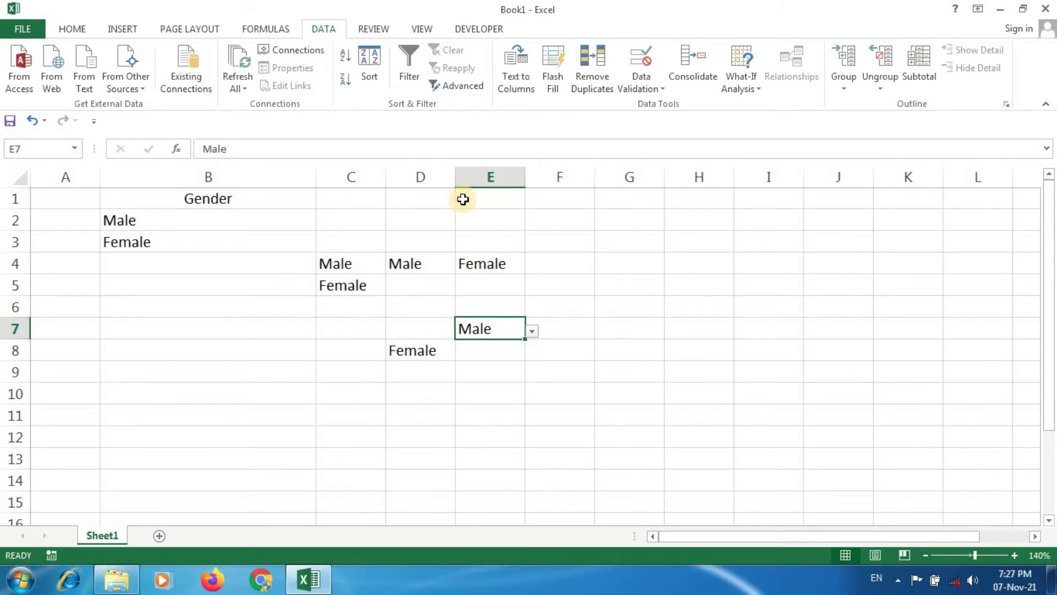
Turn off the In-cell dropdown option in the data validation of column E.
click(485, 174)
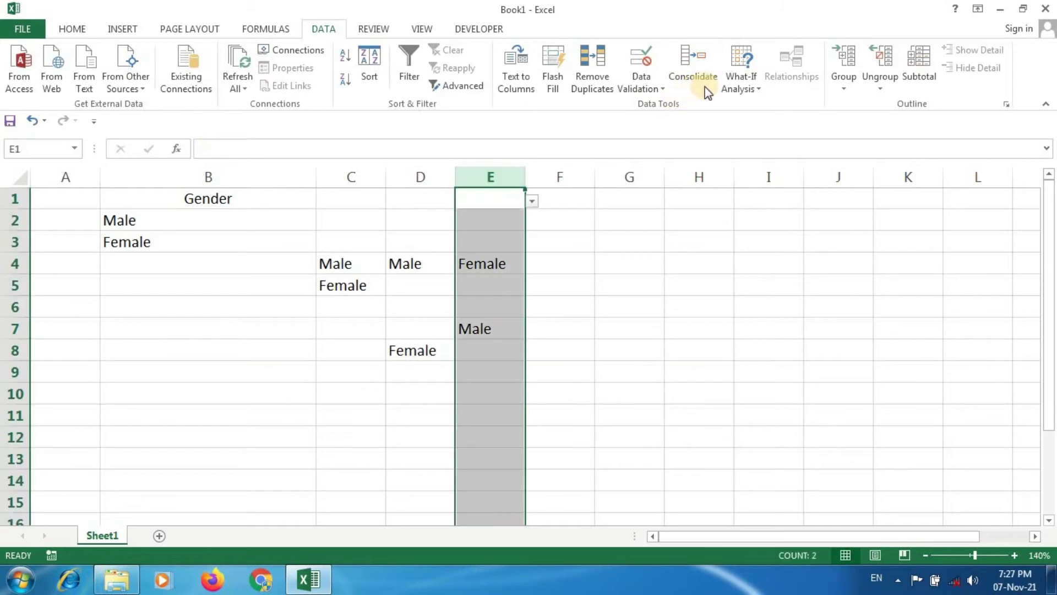
click(642, 87)
click(655, 105)
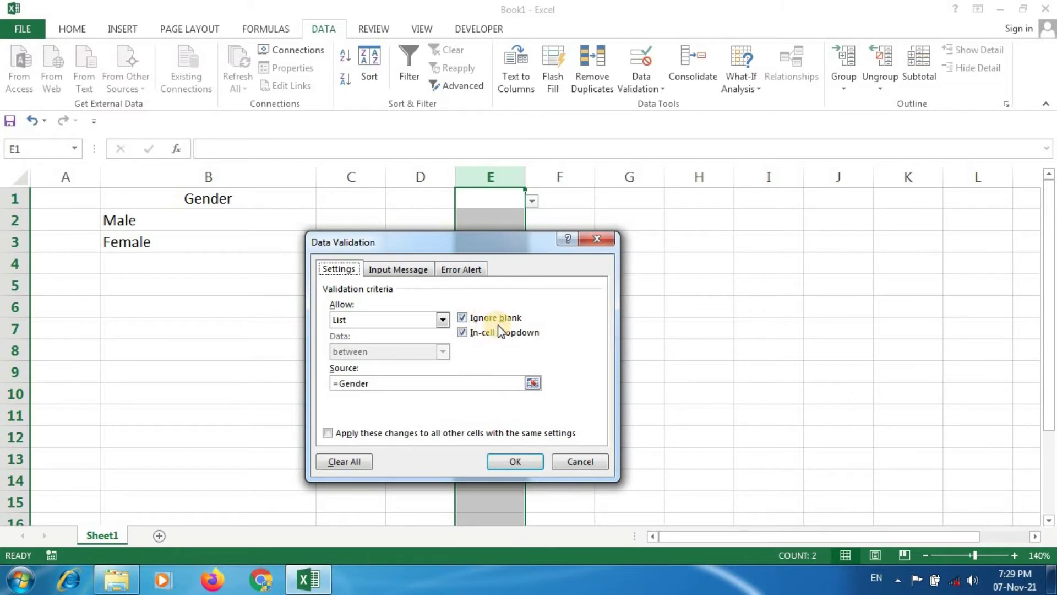
click(463, 335)
click(463, 333)
click(513, 461)
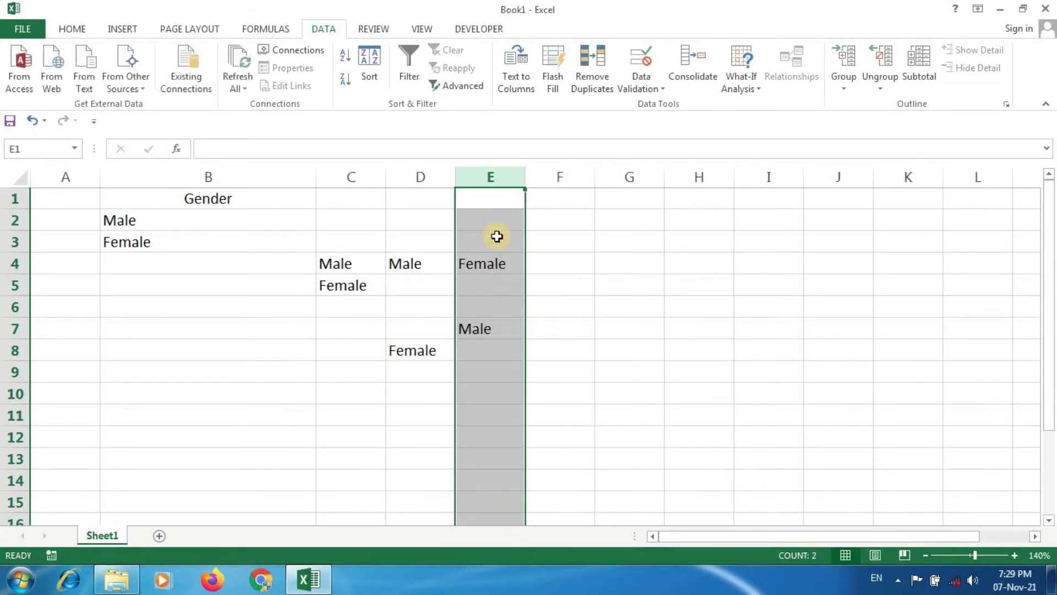
Check several cells in column E, including E4, E6, E8 and E9, for a dropdown arrow.
click(500, 258)
click(497, 310)
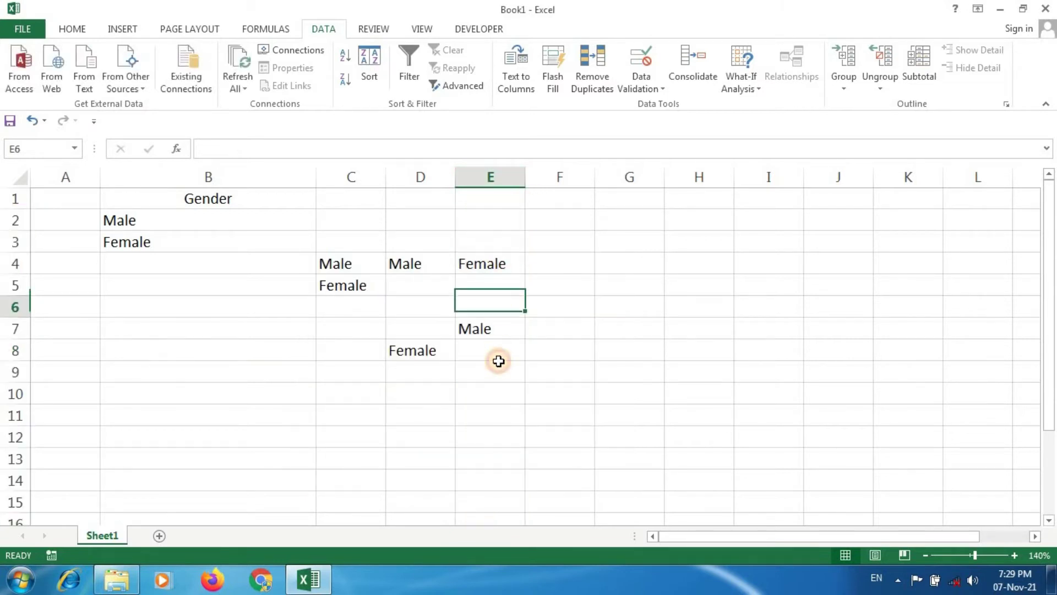
click(497, 355)
click(489, 370)
click(497, 351)
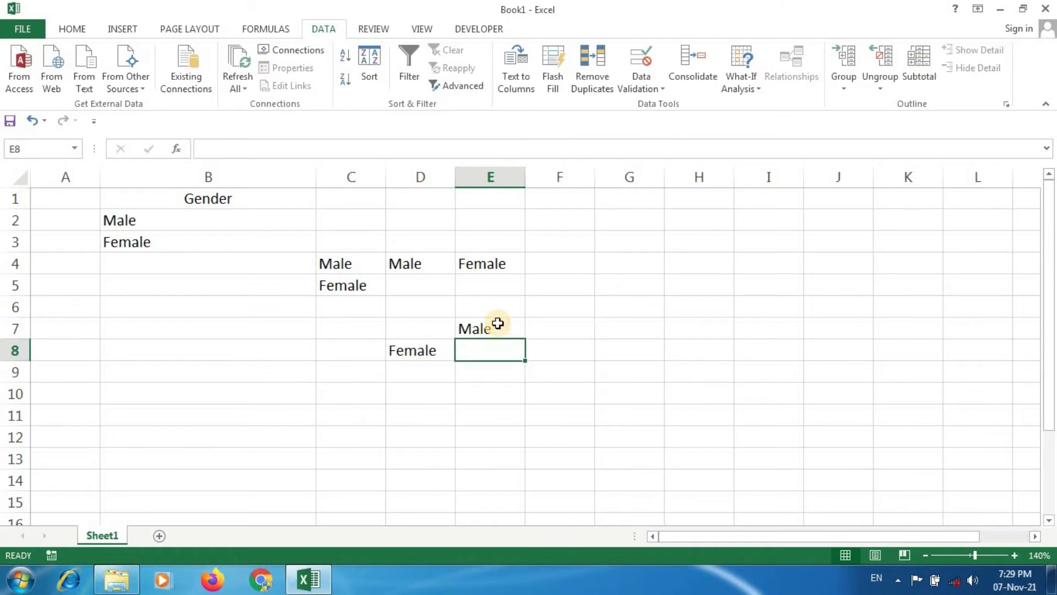
Try to enter Gender in cell E6 and cancel the entry.
click(502, 303)
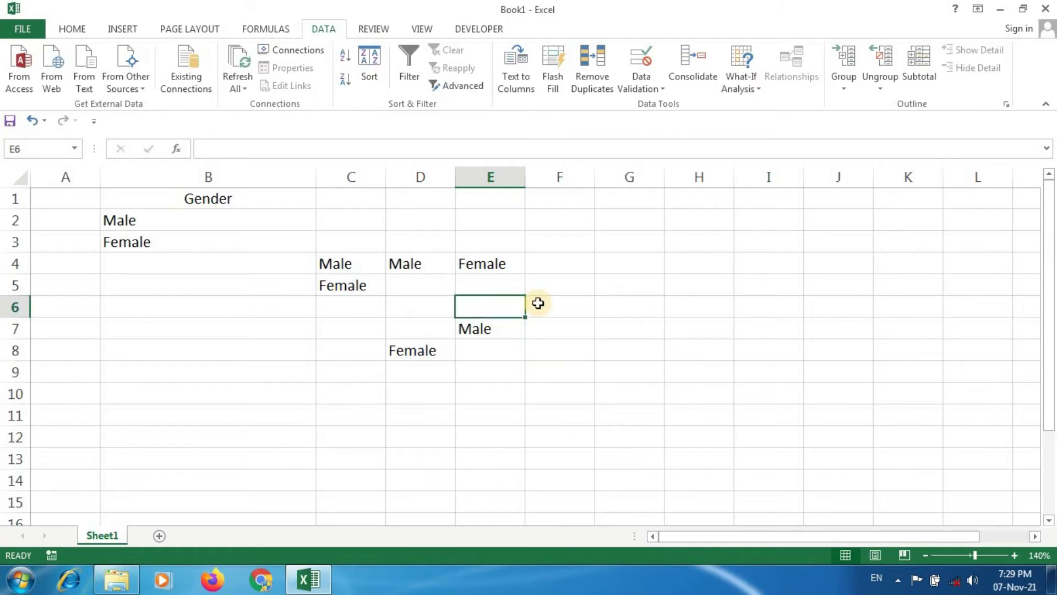
text(Ge)
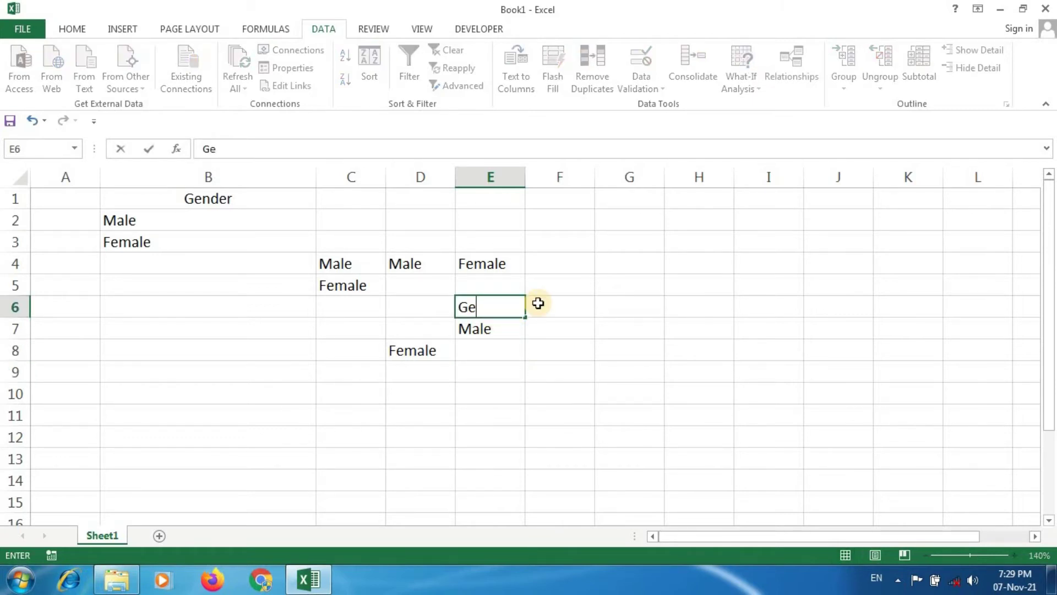
text(nder)
key(Return)
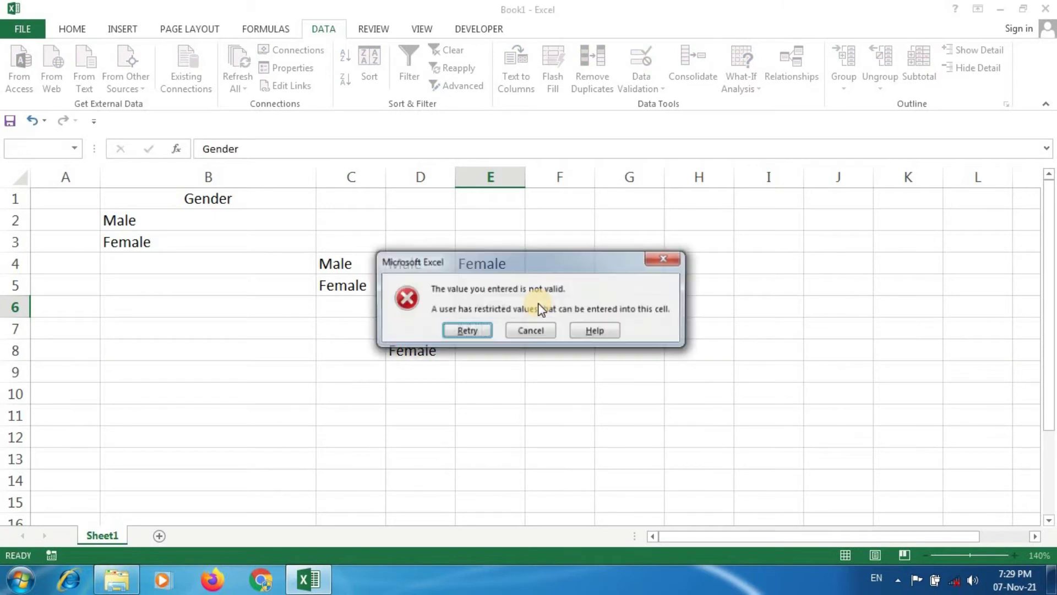
click(526, 330)
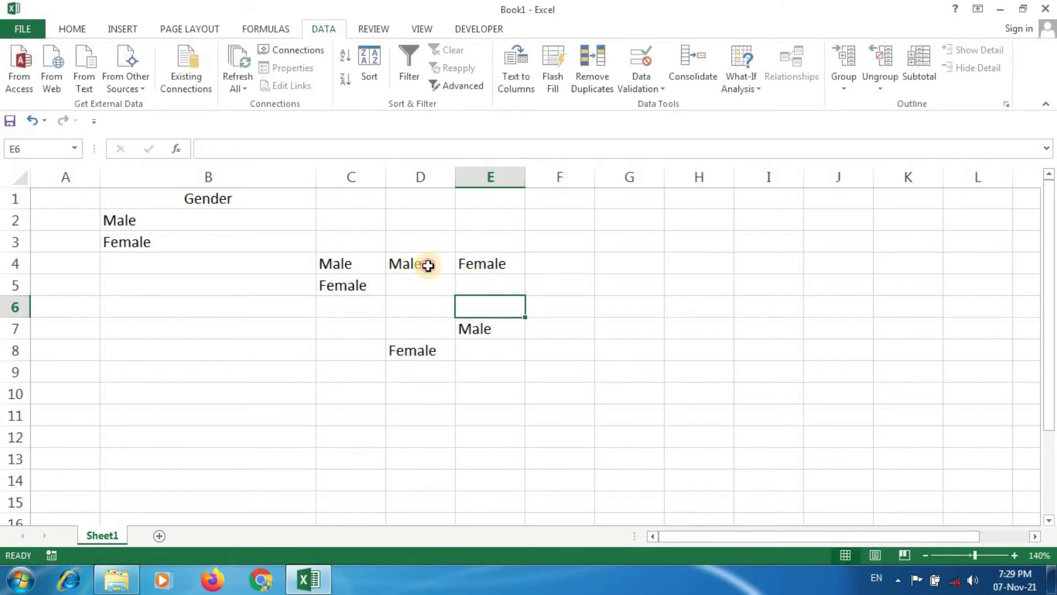
Compare the dropdown list of cell D4 with cells E4 and E5 in column E.
click(429, 265)
click(461, 266)
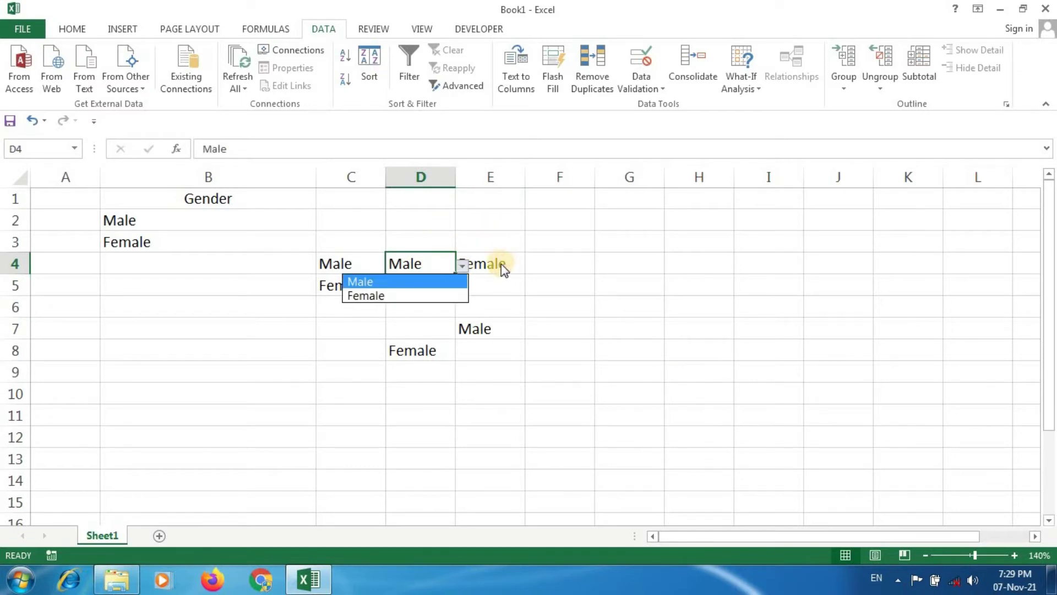
click(518, 265)
click(518, 264)
click(502, 174)
click(508, 291)
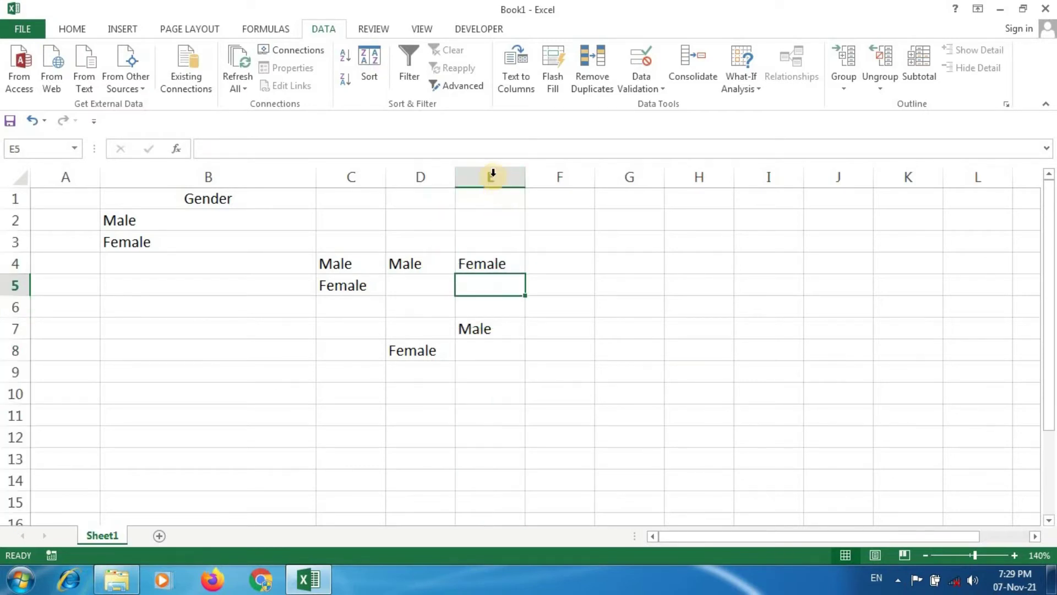
Turn the In-cell dropdown option back on in the data validation of column E.
click(493, 175)
click(641, 88)
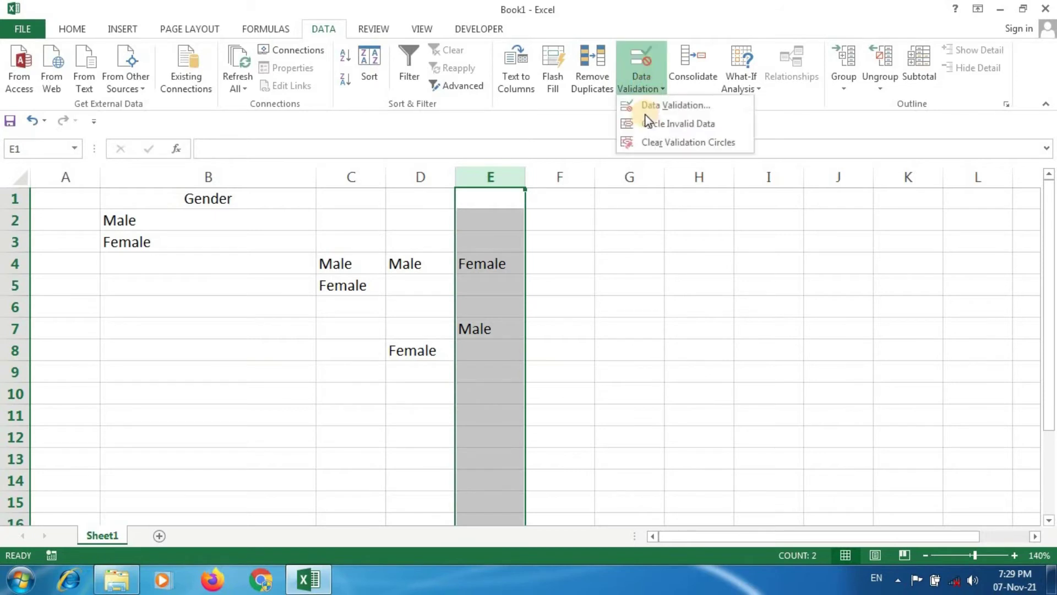
click(646, 105)
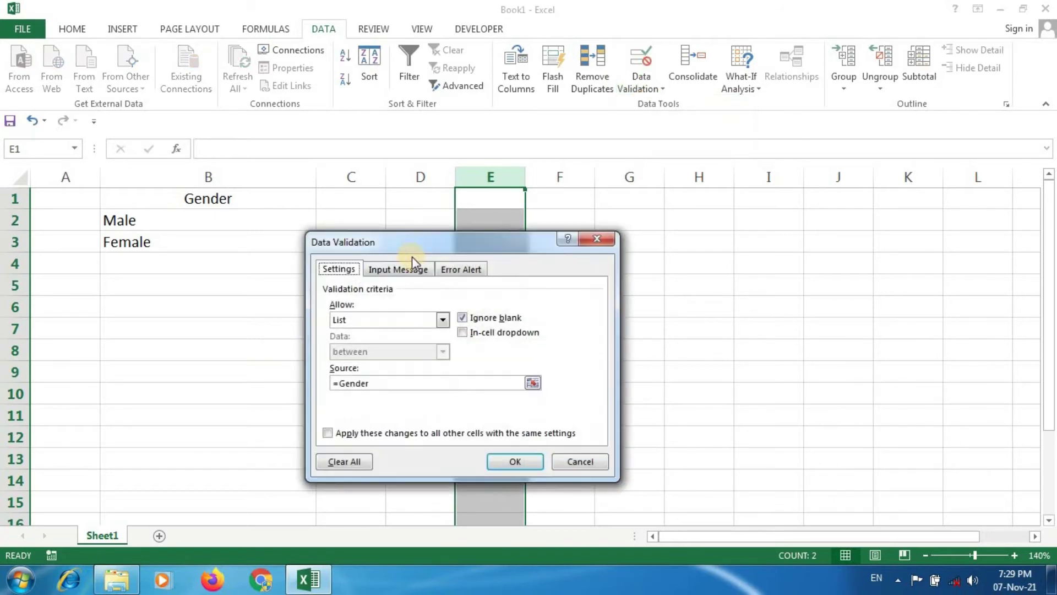
click(462, 333)
click(512, 462)
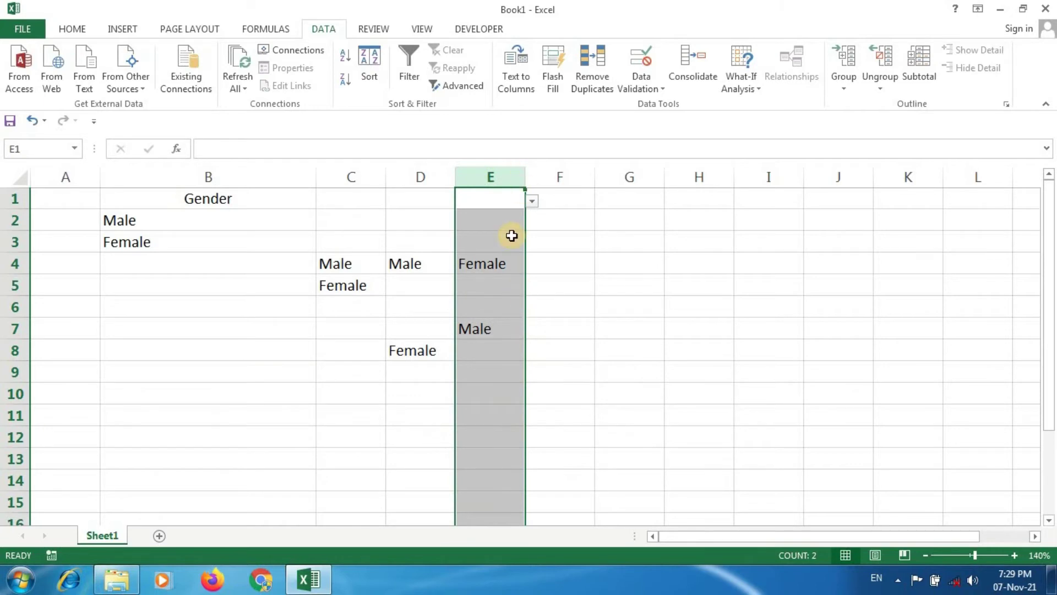
Add an input message to column E's data validation with title "Please Insert Gender" and message "Plaese enter valid Gender".
click(654, 93)
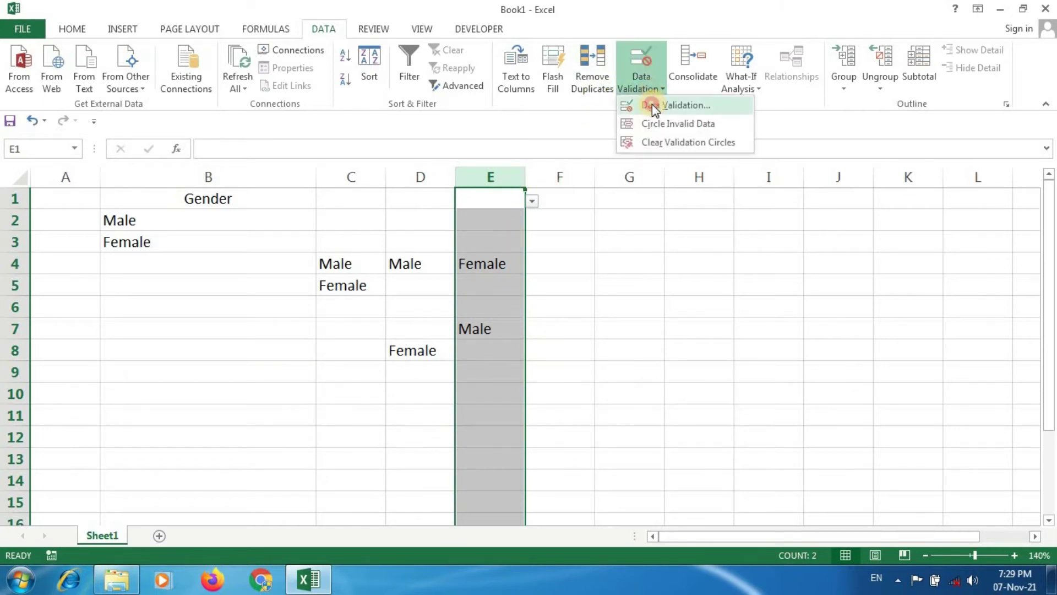
click(652, 104)
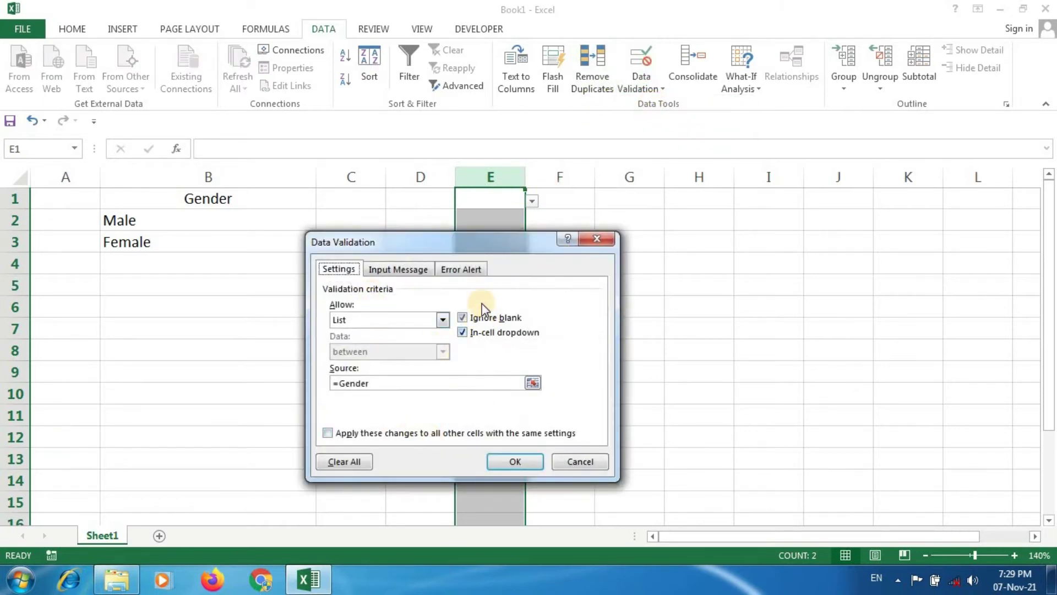
click(388, 270)
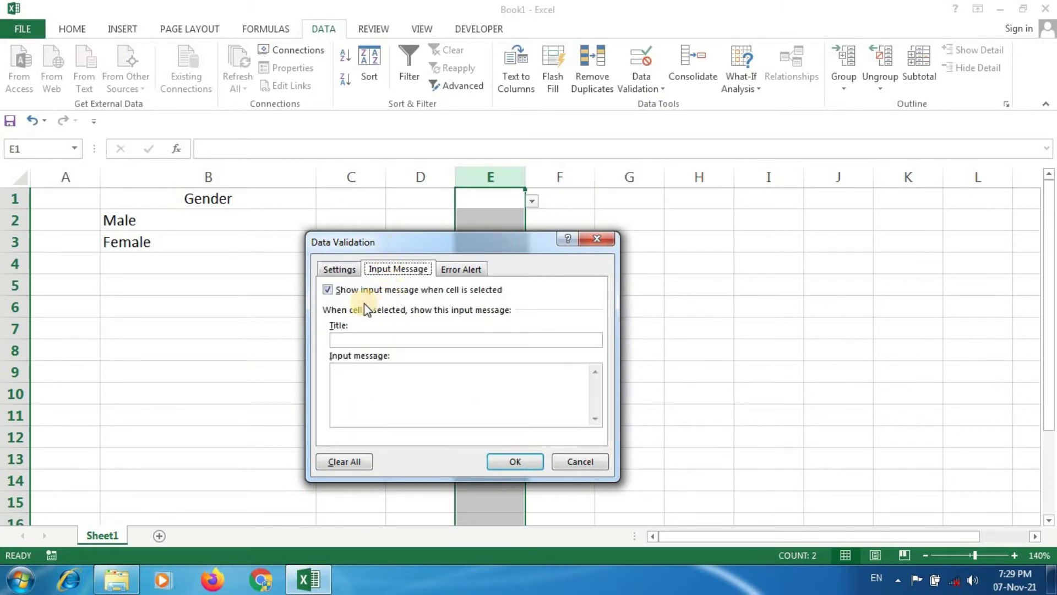
click(328, 289)
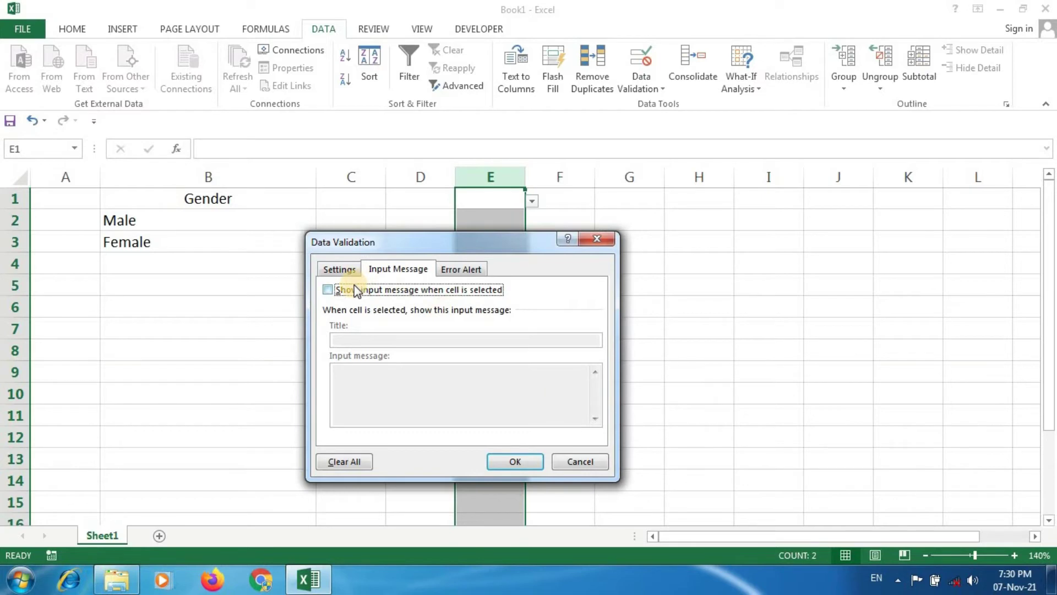
click(329, 290)
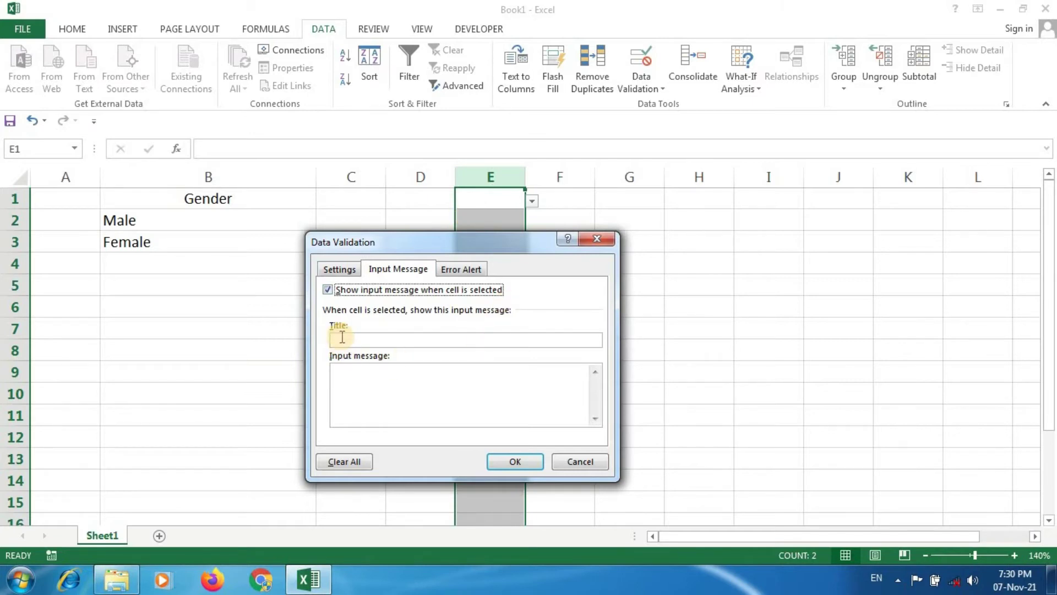
click(423, 340)
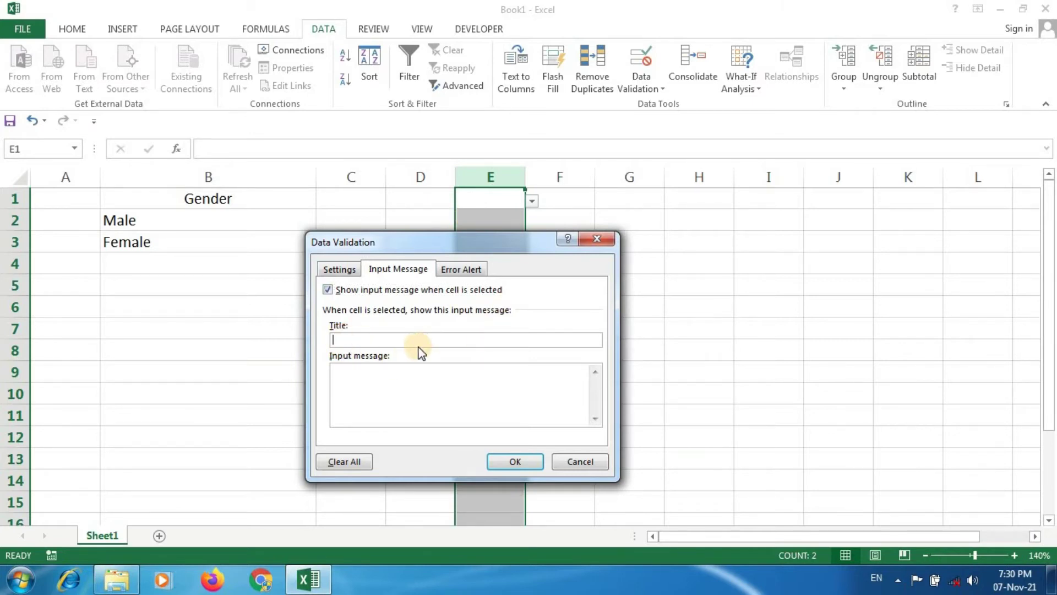
text(Please Insert Gender)
click(344, 374)
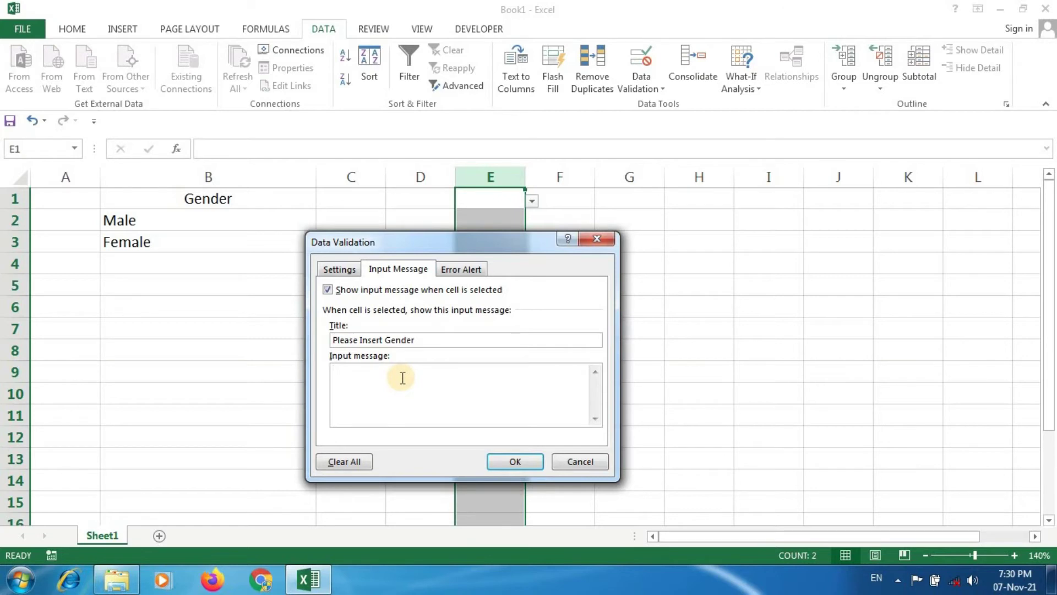
text(Plaese enter valid Gender)
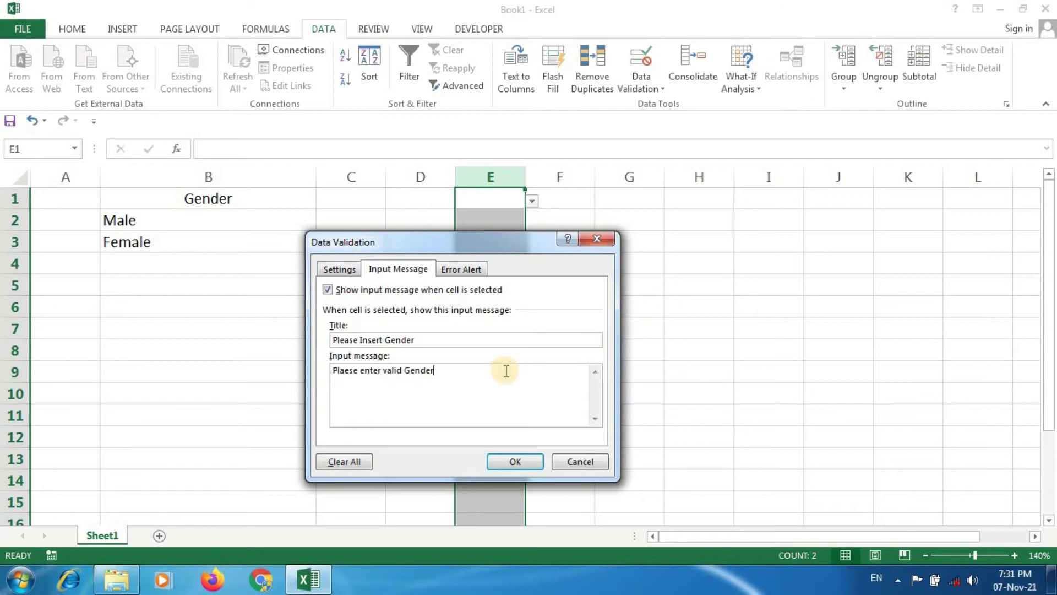
click(515, 461)
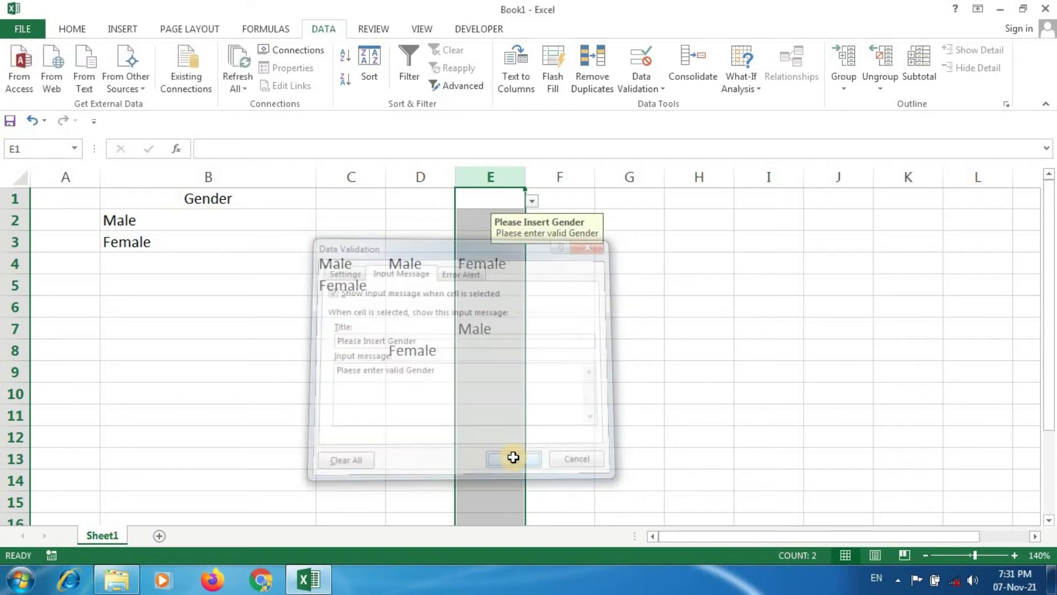
Check the input message on cells E9 and E5 and compare with cell D9.
click(503, 379)
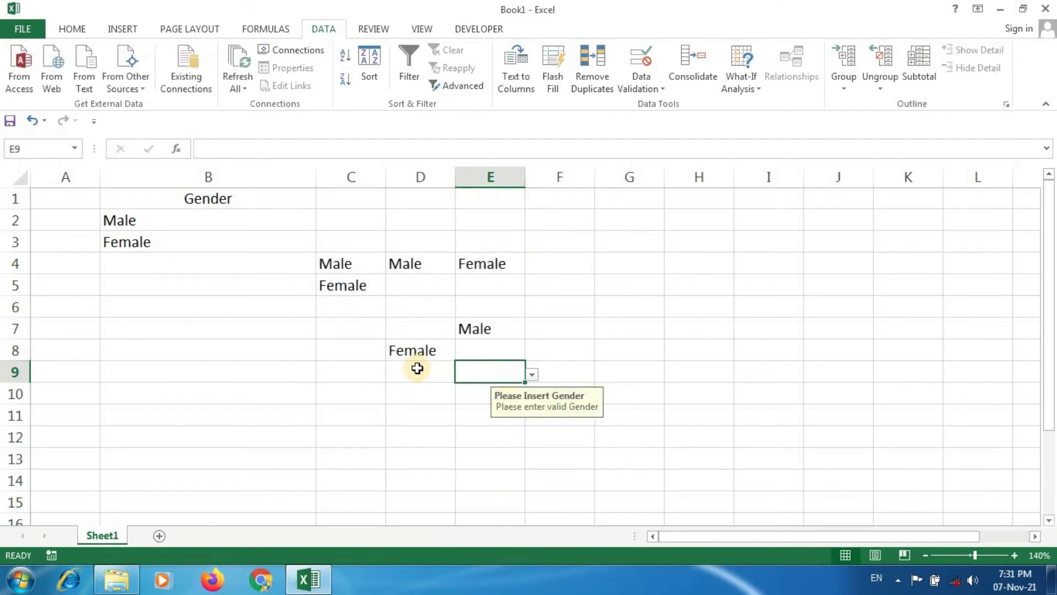
click(415, 368)
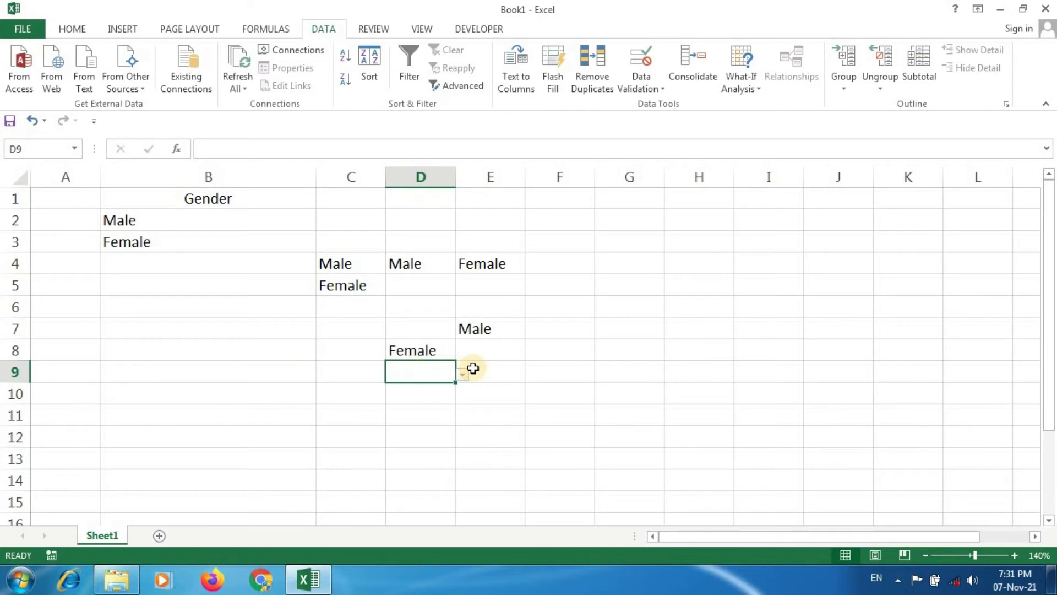
click(489, 176)
click(401, 369)
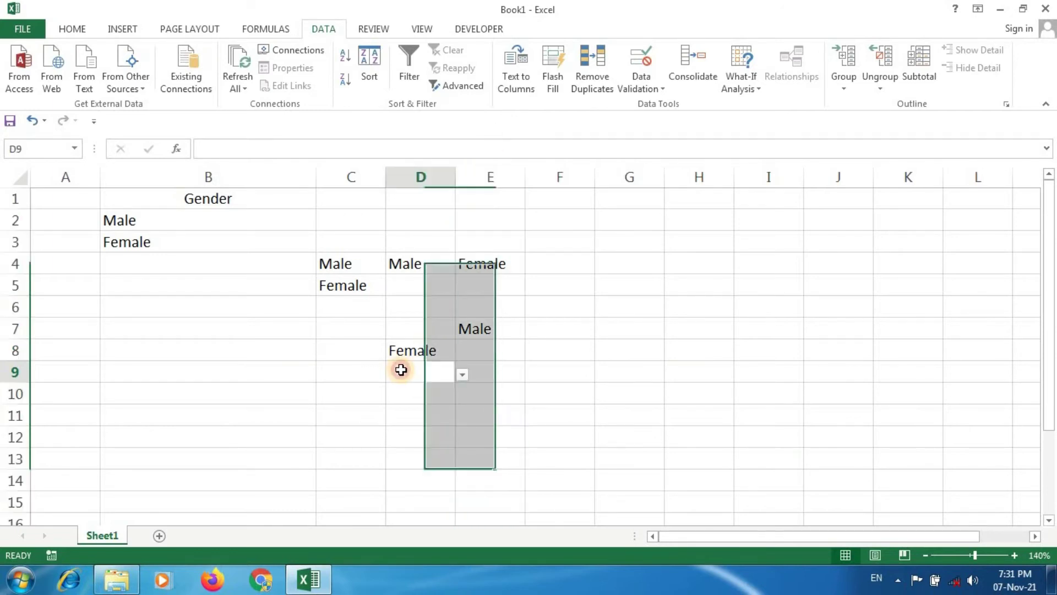
click(475, 370)
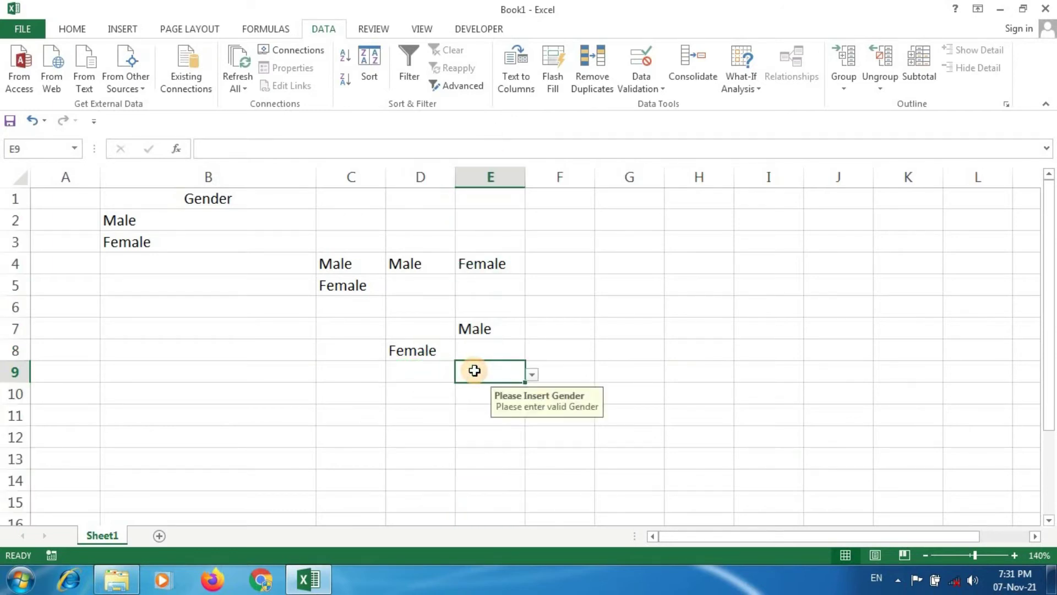
click(483, 282)
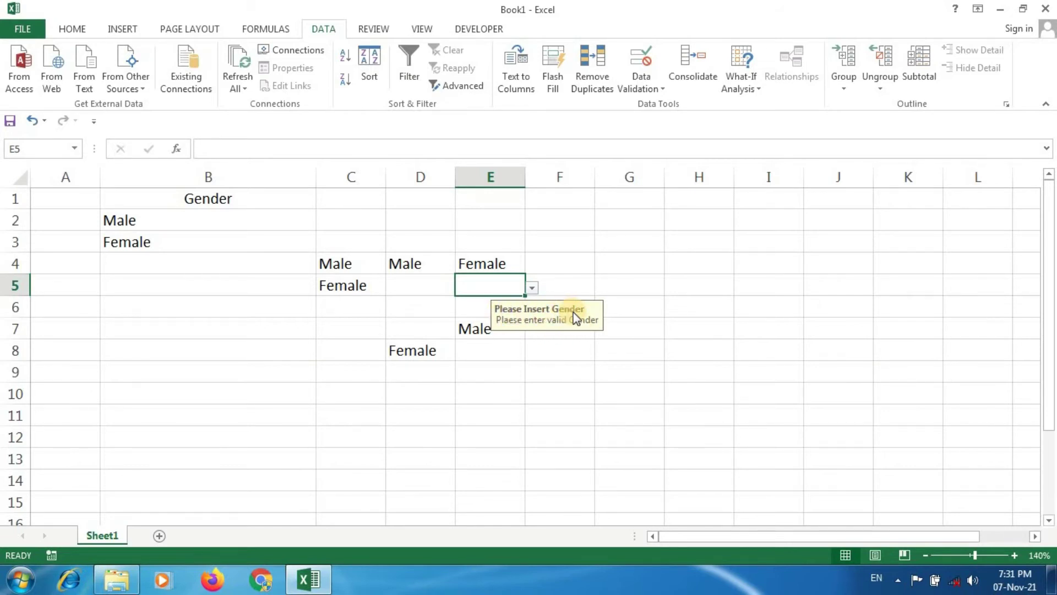
Enlarge the sheet to 210% and examine the input message and dropdown list of cell E5.
click(1034, 536)
click(1015, 554)
click(1015, 554)
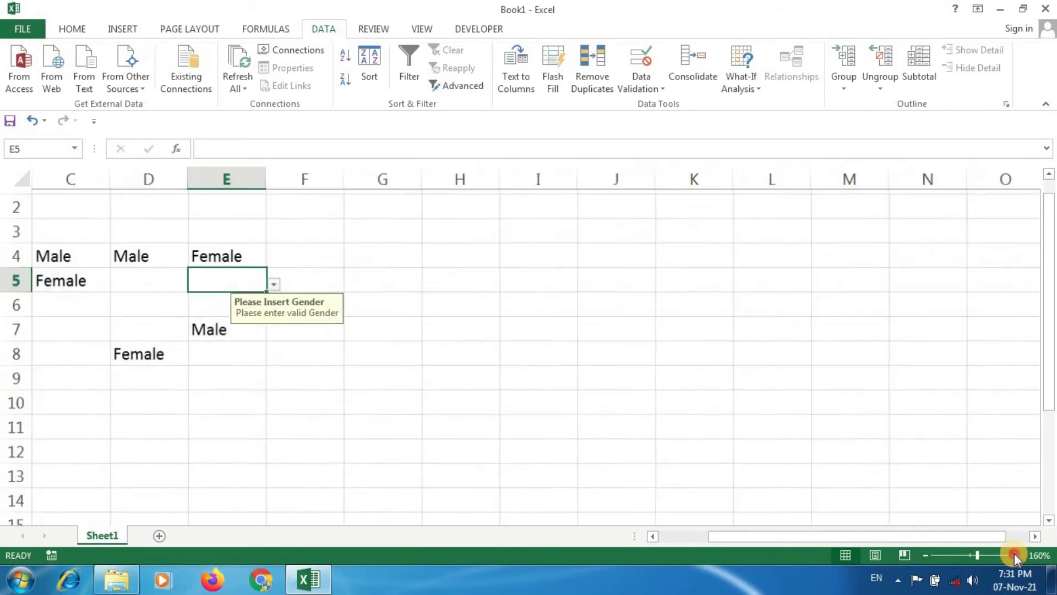
click(1015, 555)
click(1015, 554)
click(1015, 555)
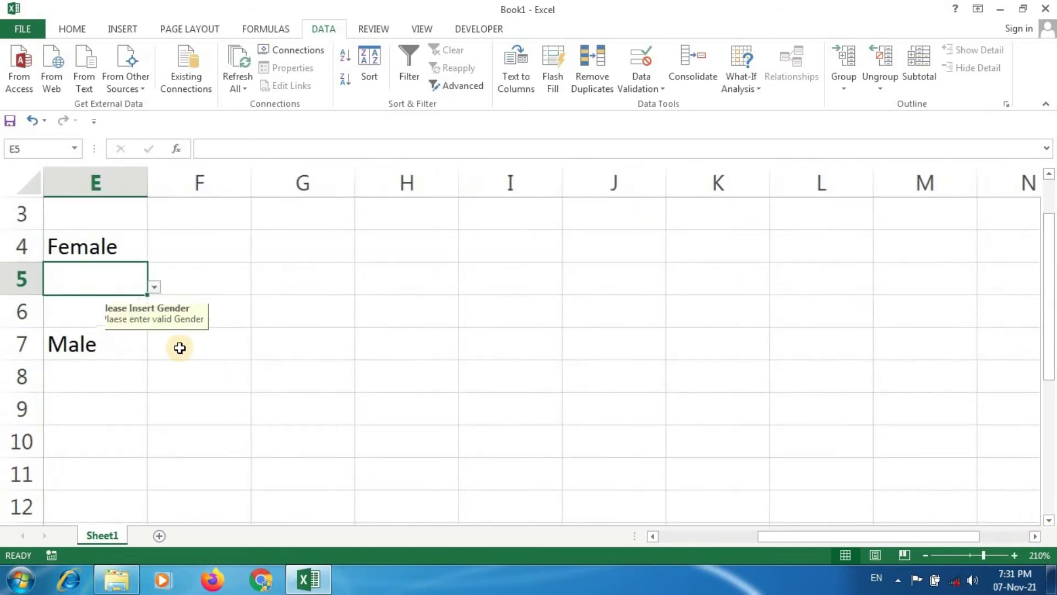
drag(755, 541, 719, 541)
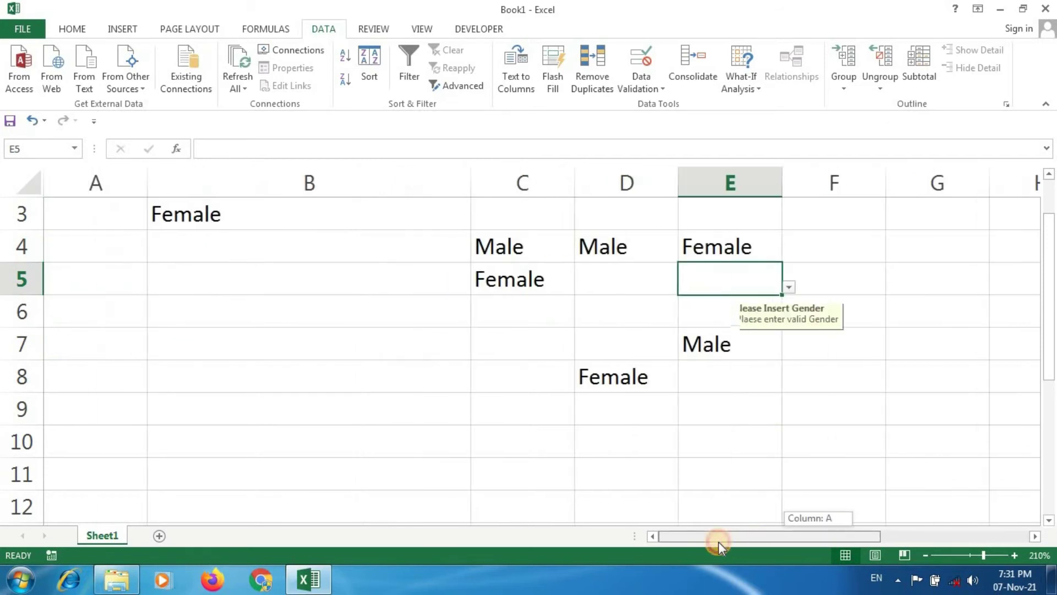
click(790, 286)
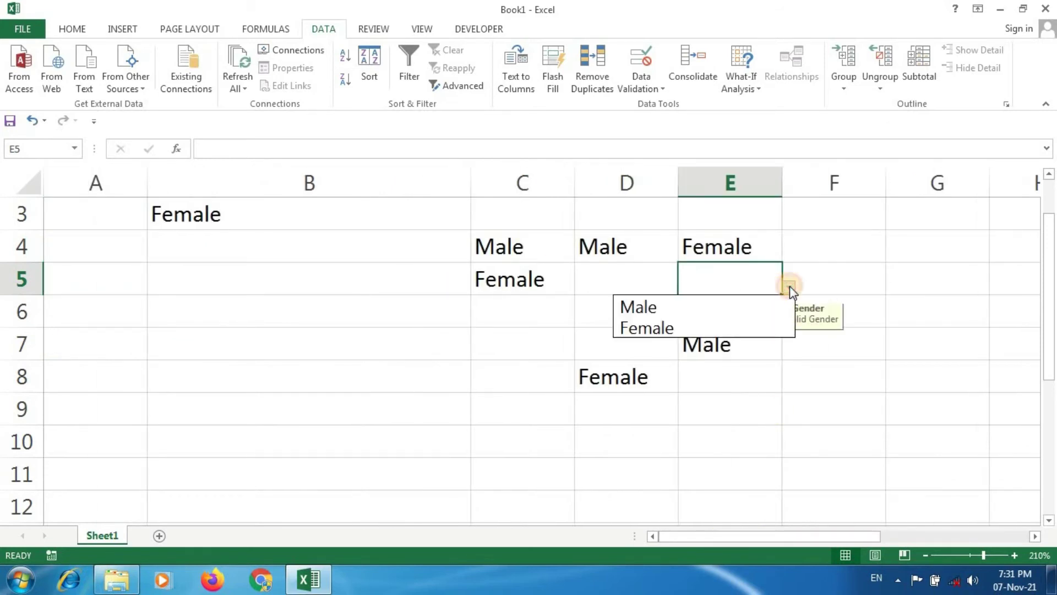
click(790, 286)
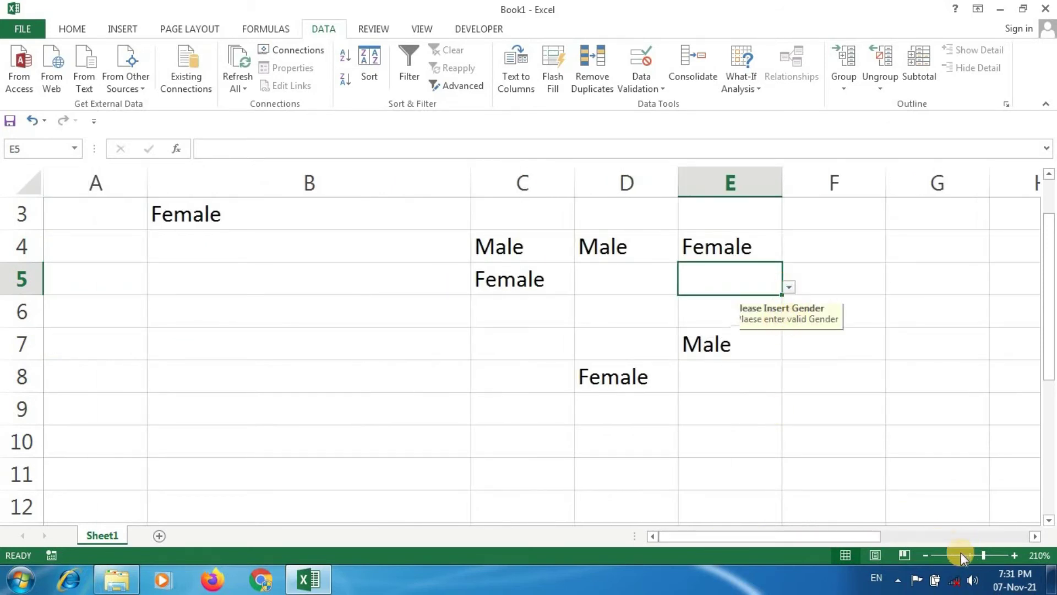
Reduce the sheet zoom to 140% and view the input message of cell E5 again.
click(924, 554)
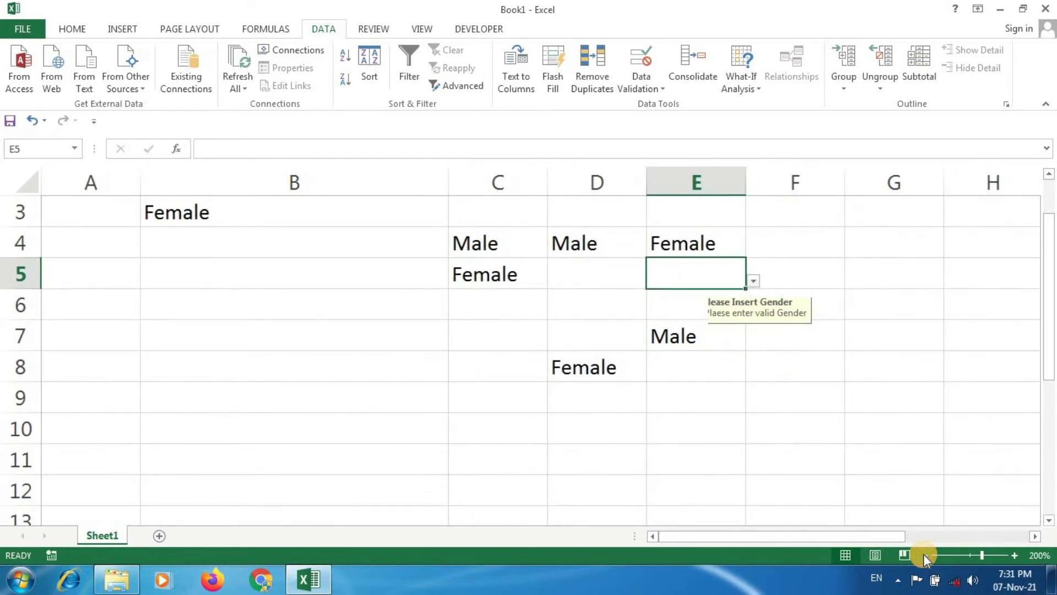
click(924, 554)
click(924, 554)
click(924, 554)
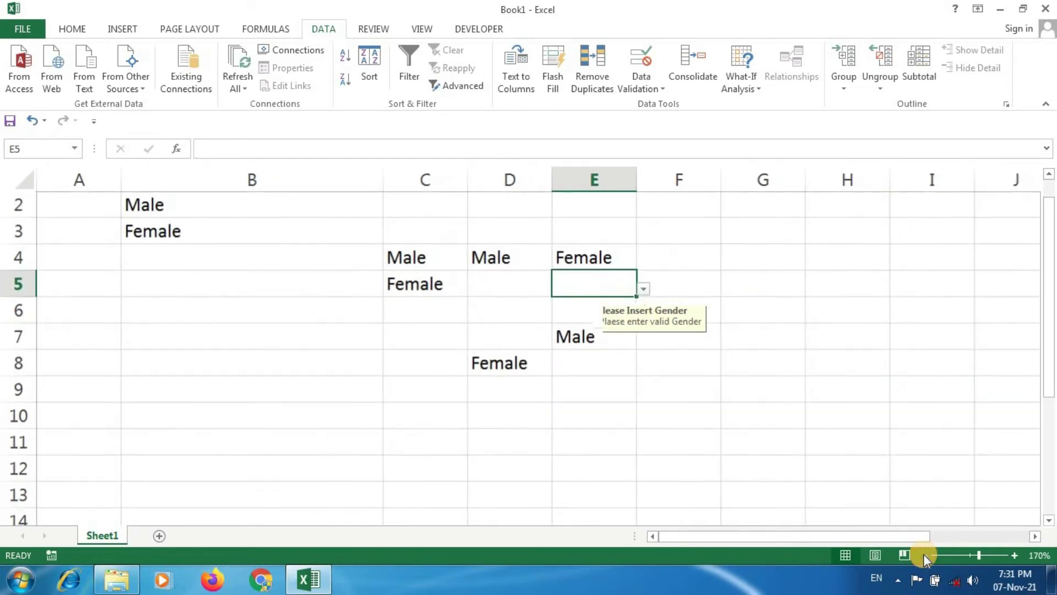
click(923, 554)
click(711, 331)
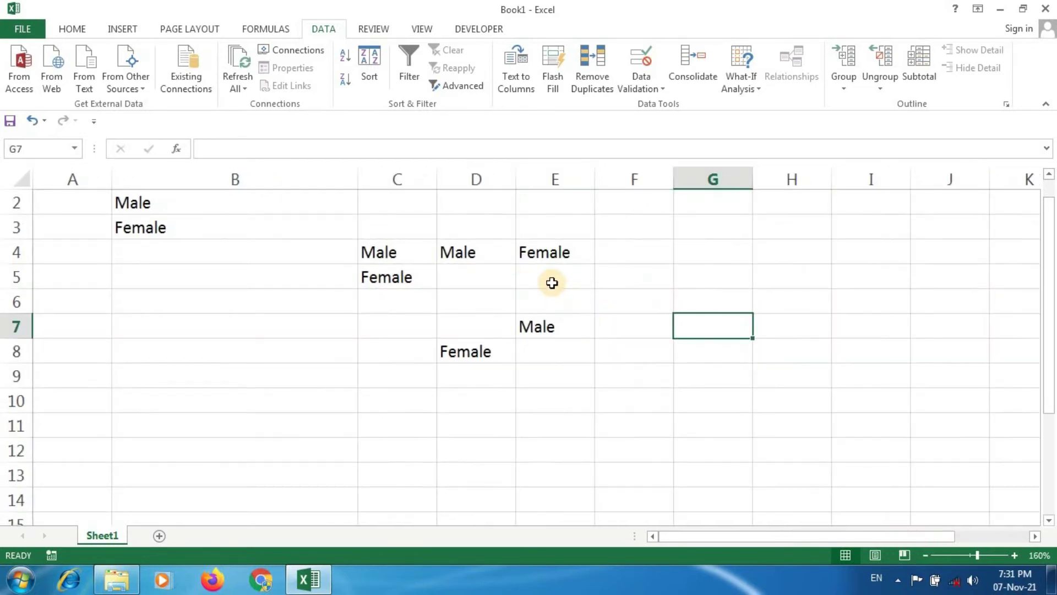
click(549, 278)
click(923, 555)
click(923, 555)
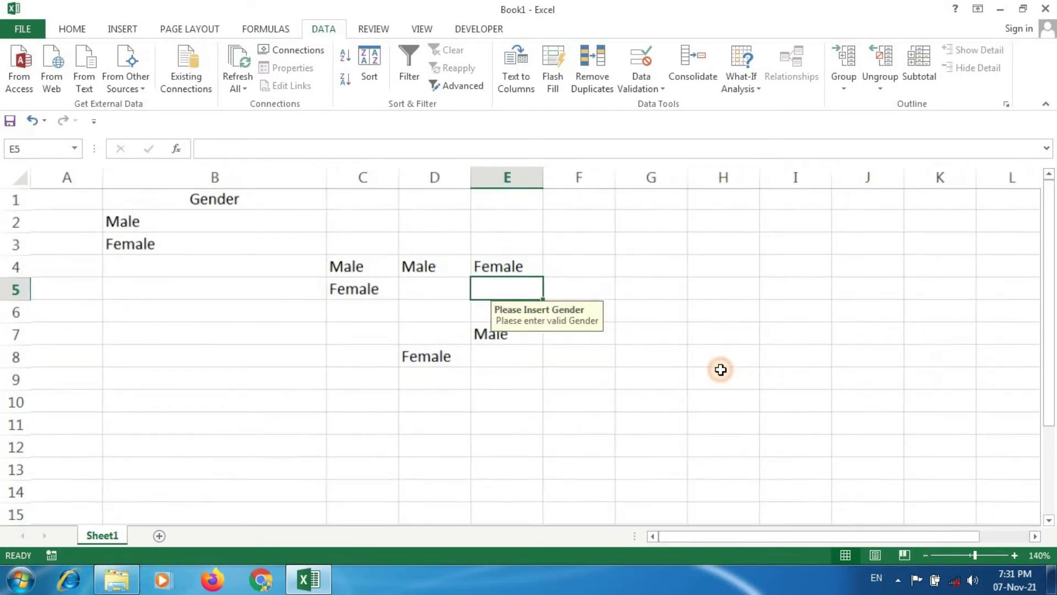
Compare whole columns E and D for the presence of an input message.
click(484, 177)
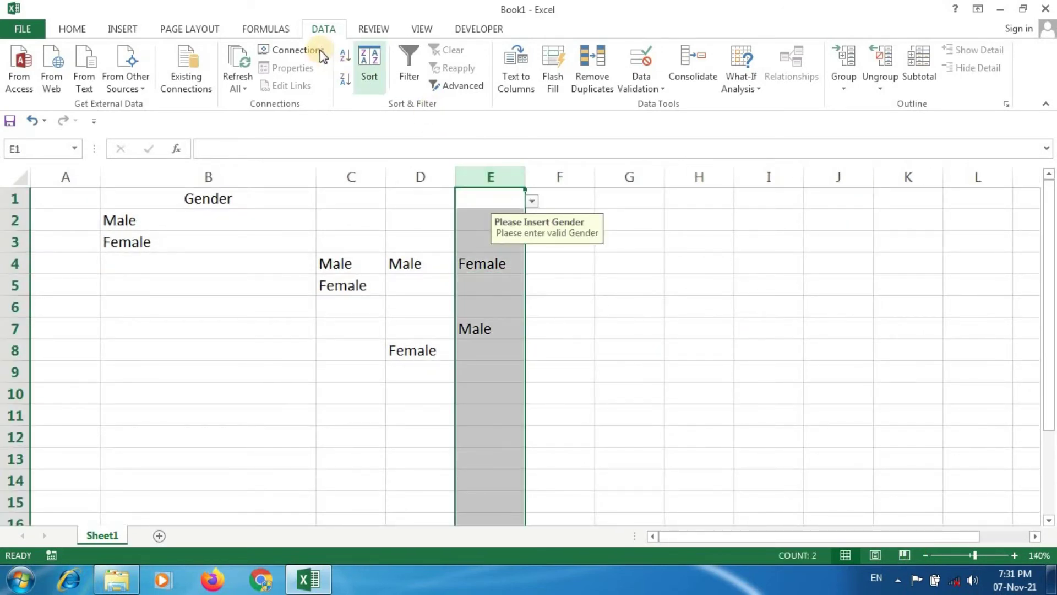
click(422, 175)
click(484, 177)
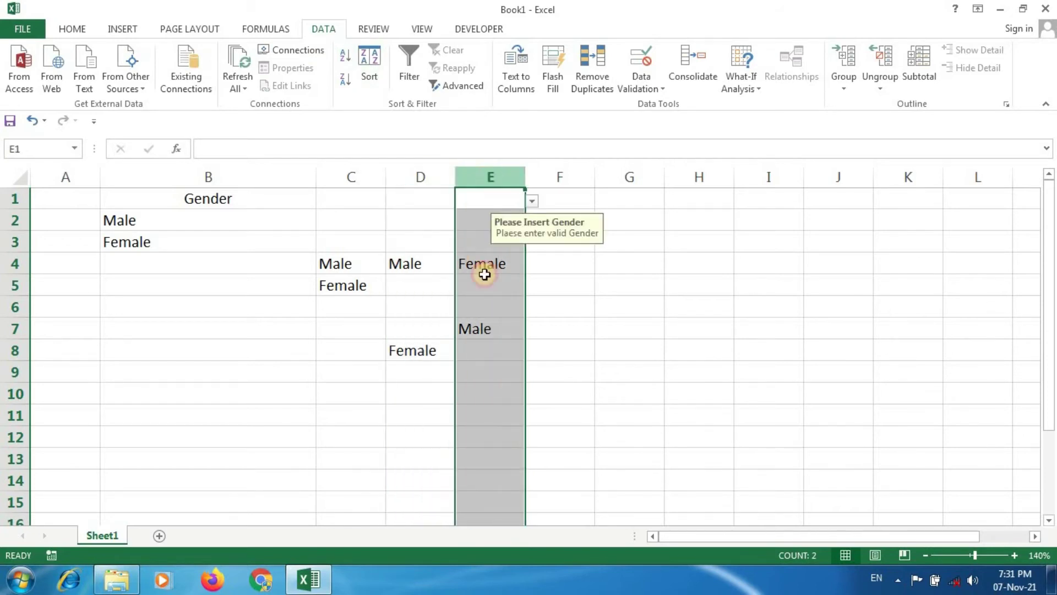
Open the data validation of column D and inspect its input message title and text fields.
click(418, 177)
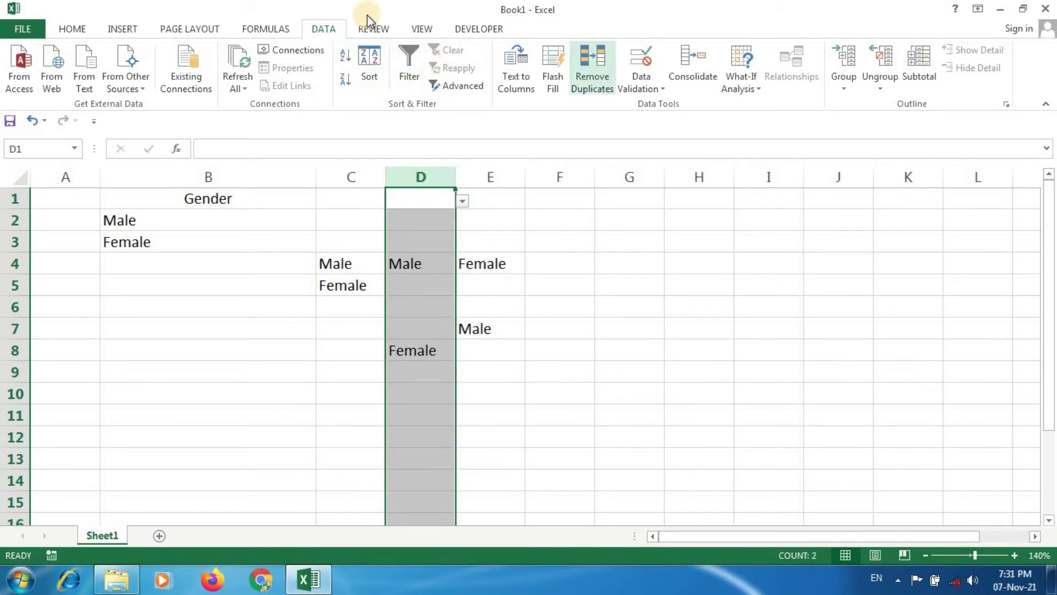
click(638, 90)
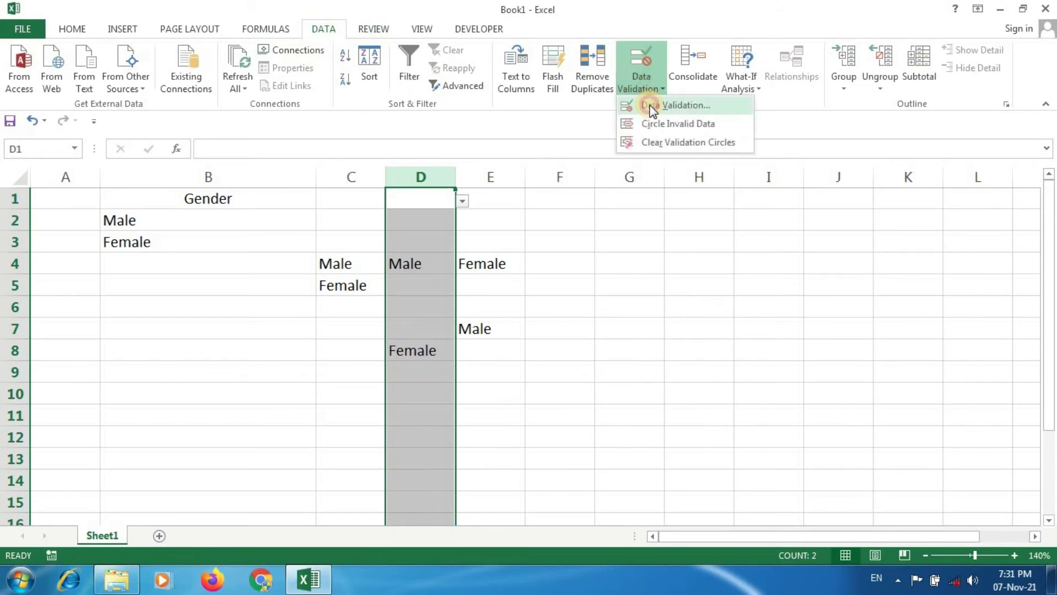
click(653, 105)
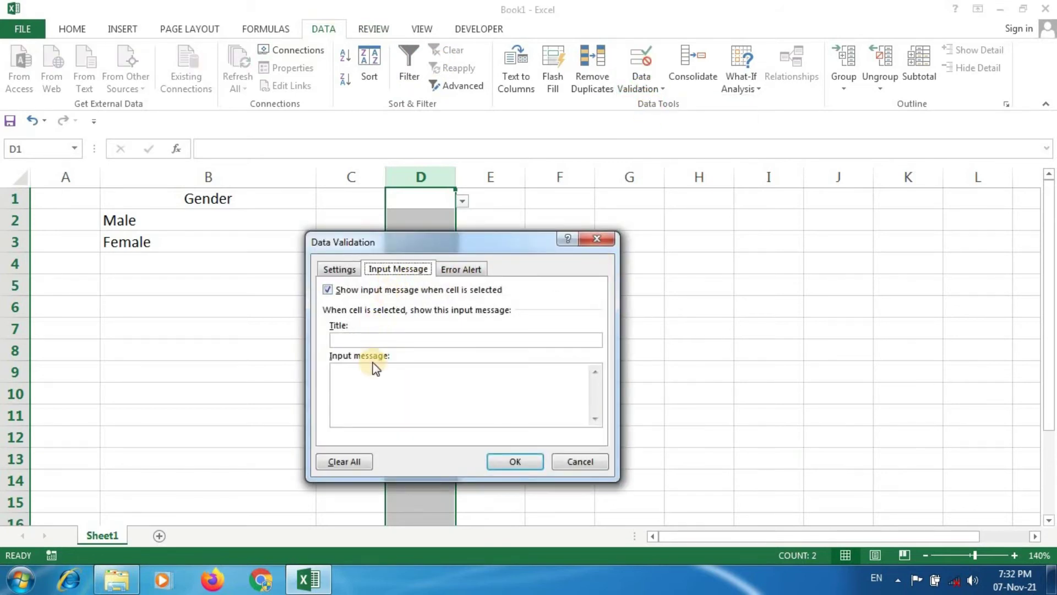
click(344, 337)
click(349, 376)
Show the error alert settings of column D's validation, keeping the alert after invalid data enabled with the Stop style.
click(456, 270)
drag(442, 244, 640, 200)
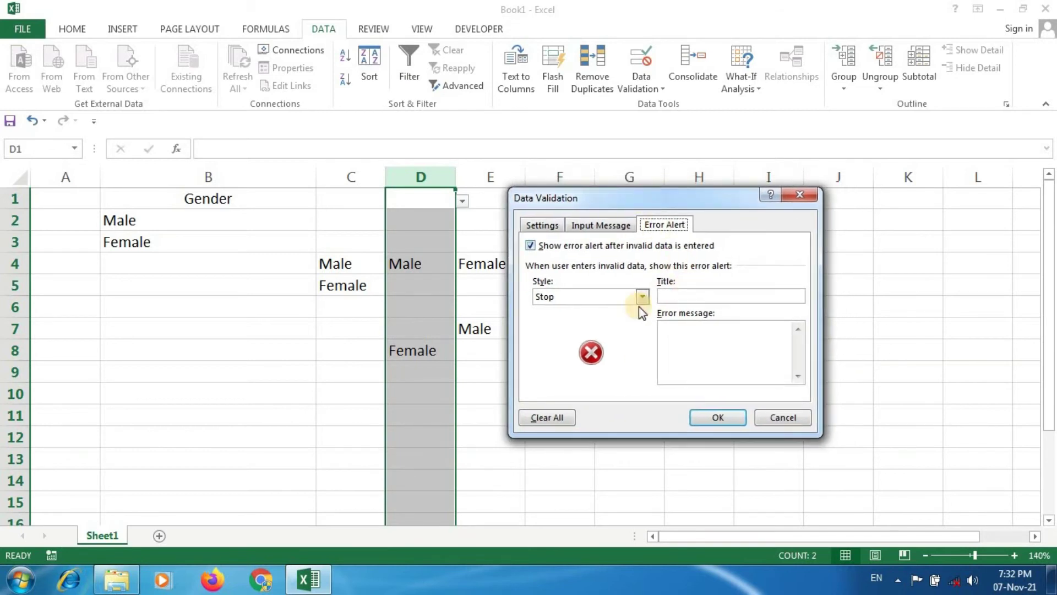
click(530, 247)
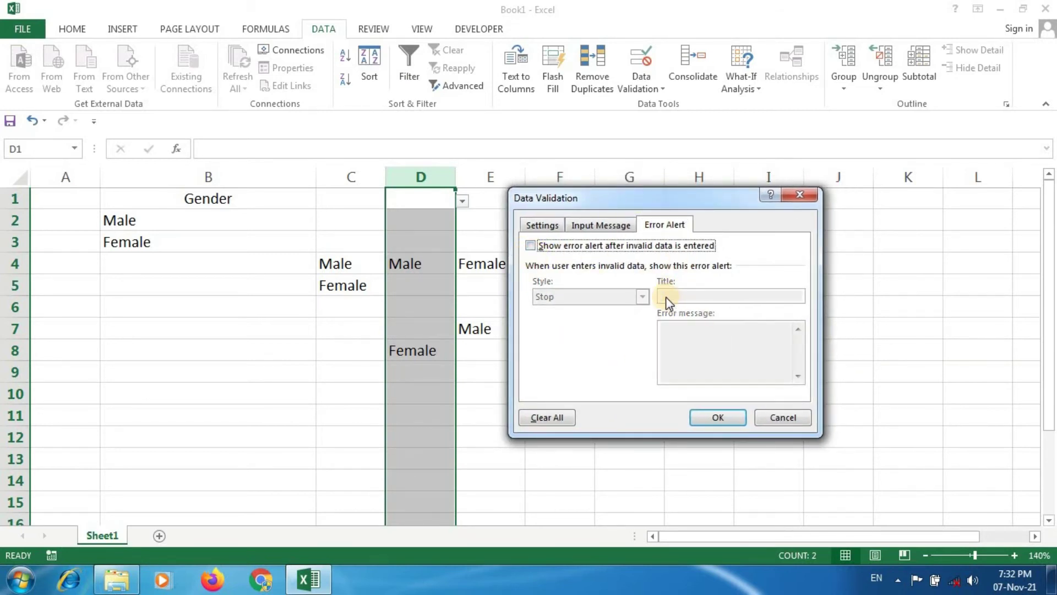
click(530, 246)
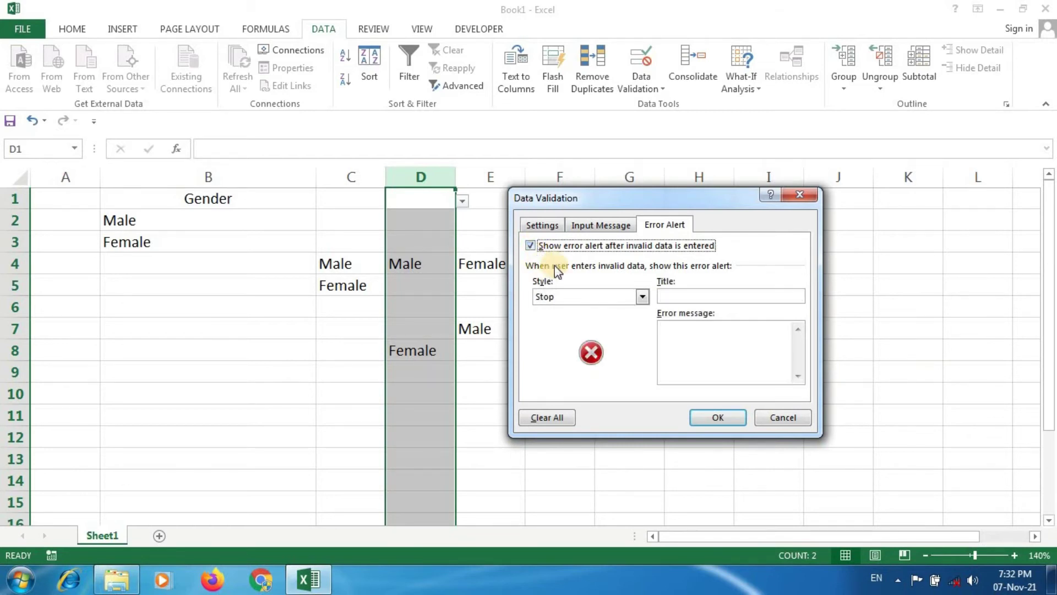
click(576, 292)
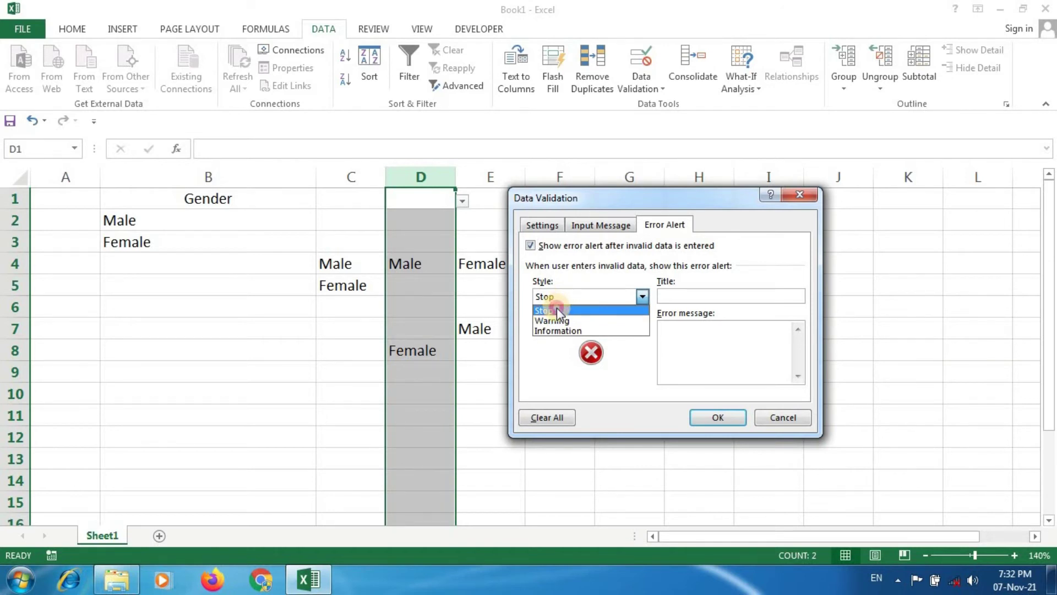
click(557, 309)
Set the error alert's title to "Insert Gender" and its message to "Plaese Insert Valid Gender", and apply the validation to column D.
click(669, 298)
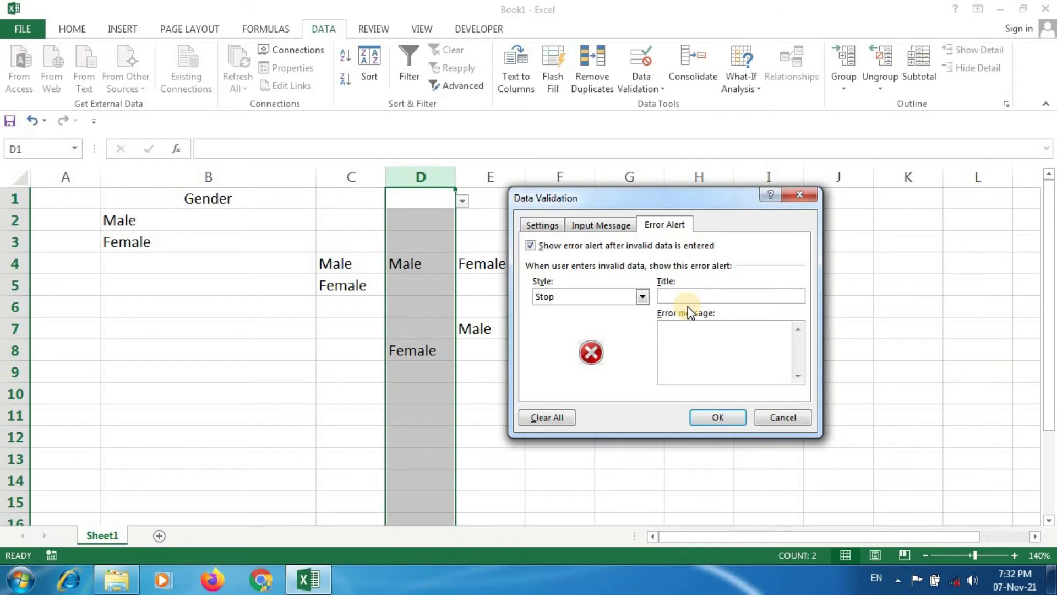
text(Insert Gned)
key(BackSpace)
key(BackSpace)
key(BackSpace)
text(ender)
click(670, 328)
text(Plaese Insert Valid Gendfe)
key(BackSpace)
key(BackSpace)
text(er)
click(721, 418)
Test column D's error alert by entering "Others" in cell D5, retry the entry once and cancel it.
click(408, 277)
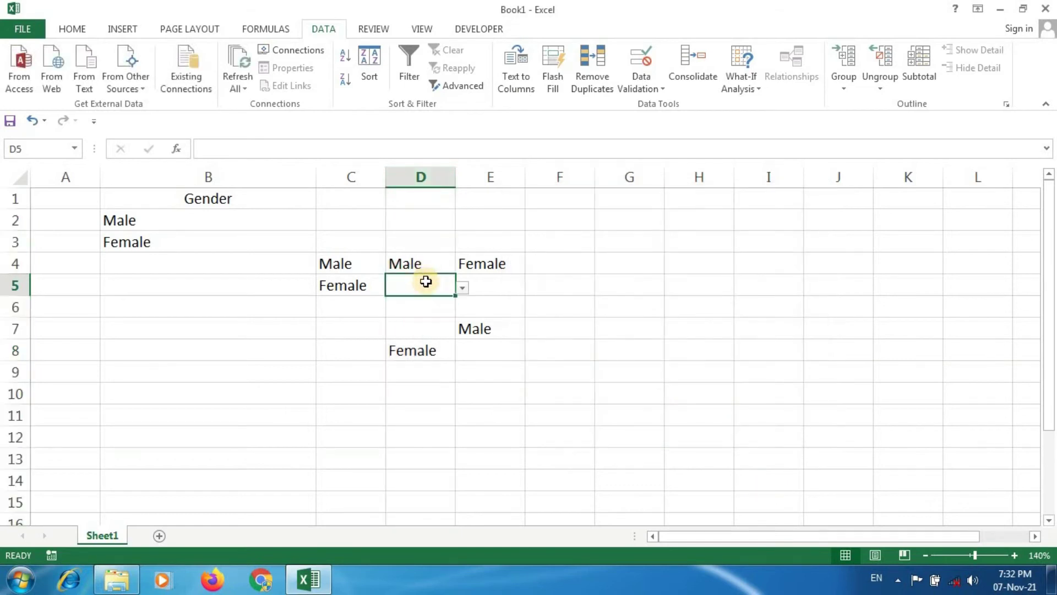
click(462, 287)
click(424, 279)
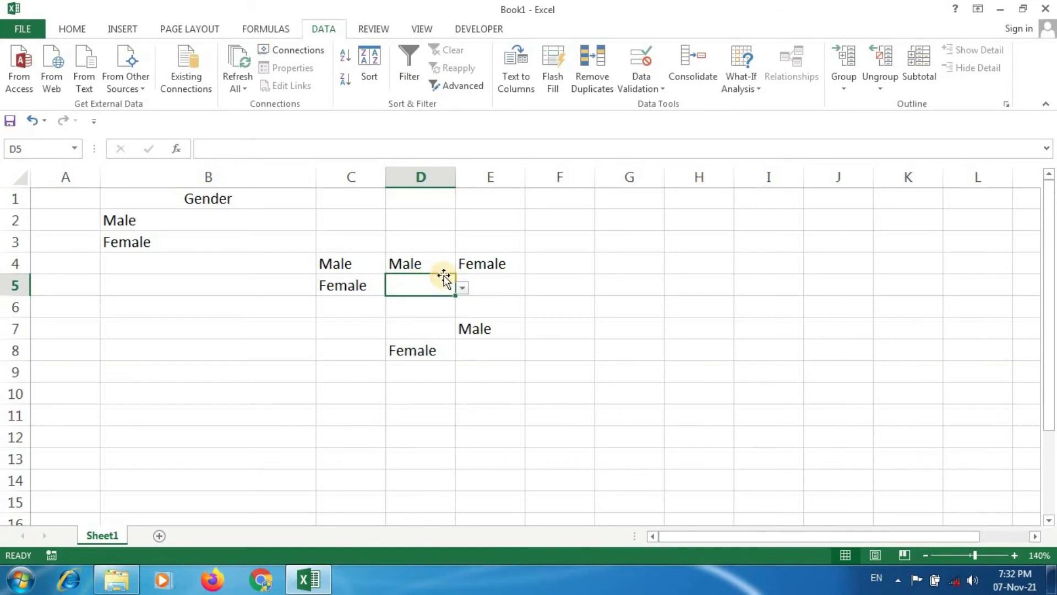
text(Others)
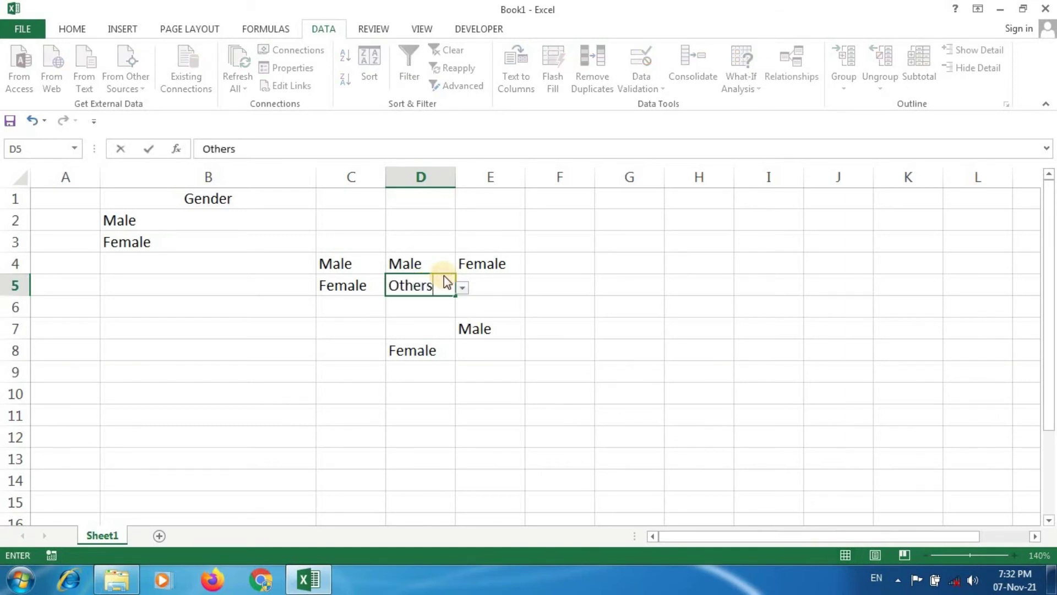
key(Return)
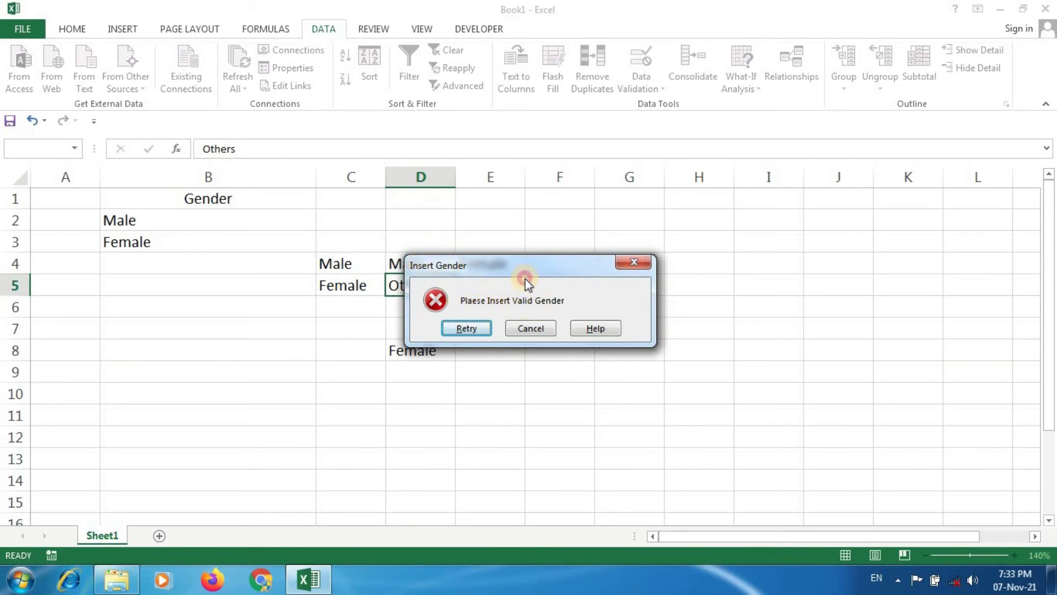
drag(526, 279, 446, 269)
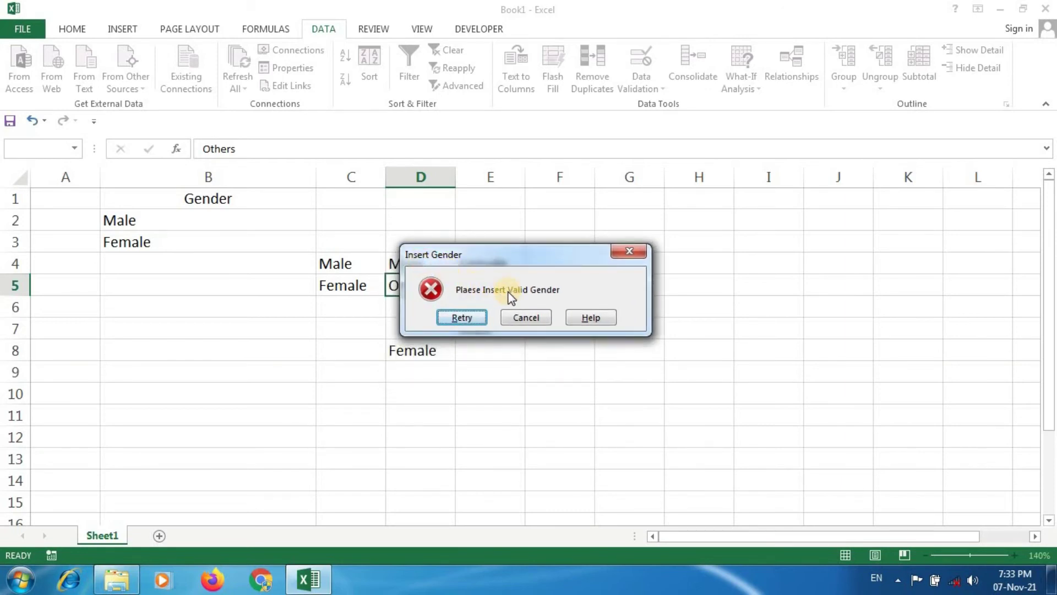
drag(534, 227, 558, 237)
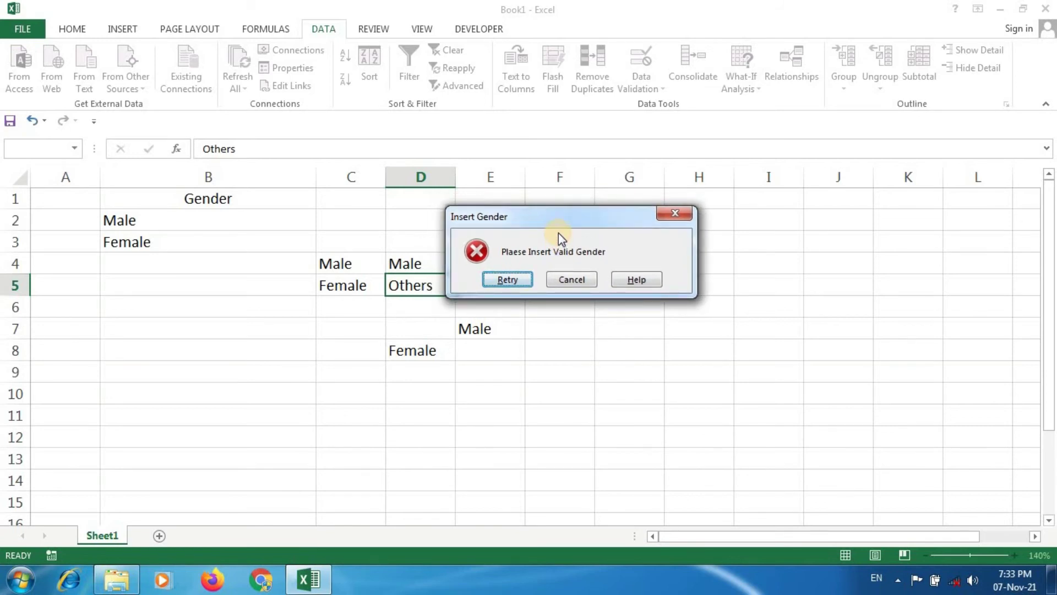
click(503, 274)
click(429, 313)
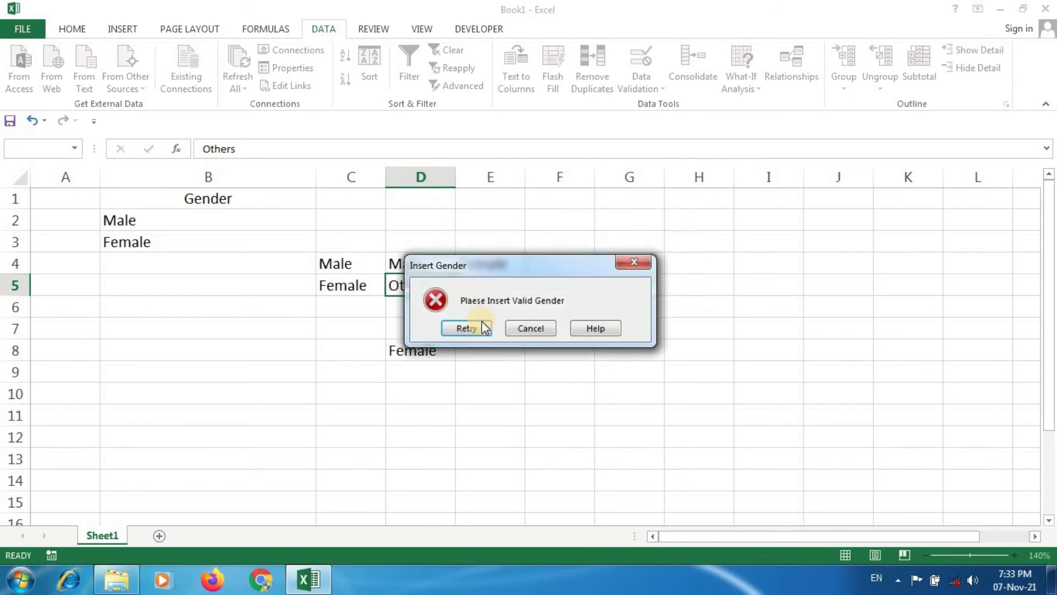
mouse_move(490, 269)
mouse_down()
mouse_move(470, 331)
mouse_move(501, 305)
mouse_move(474, 240)
mouse_move(458, 233)
mouse_move(471, 236)
mouse_up()
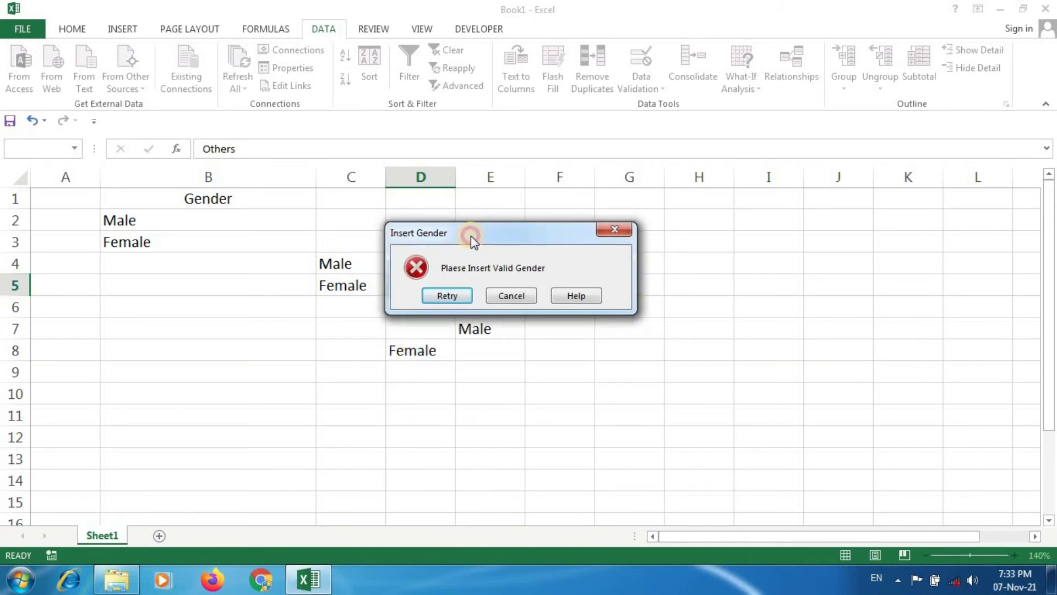
click(512, 295)
Try the invalid entry "O" in cell C6 to view the default error alert, and cancel the entry.
click(366, 285)
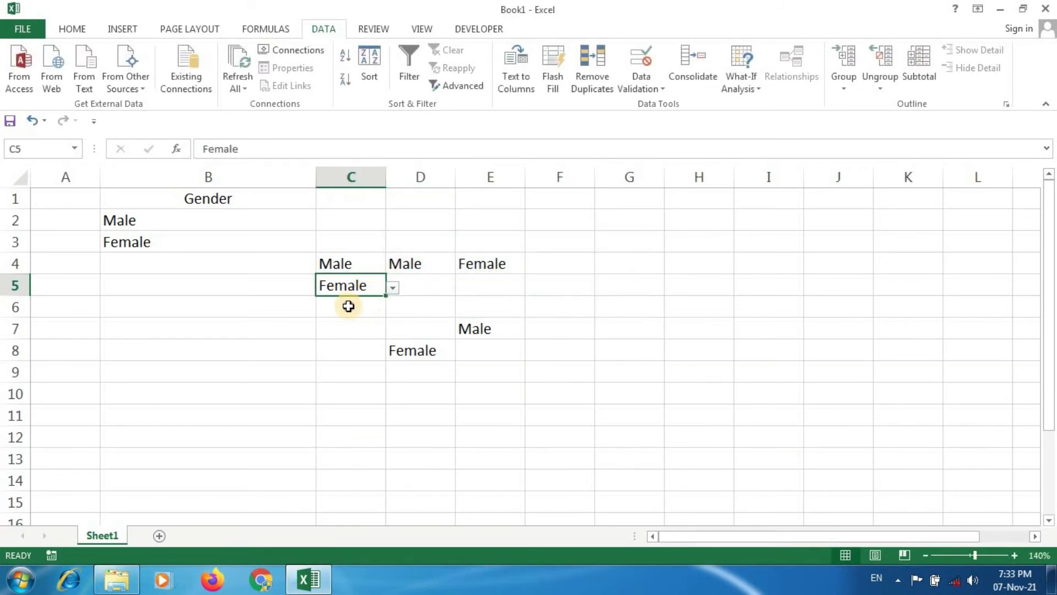
click(349, 306)
text(O)
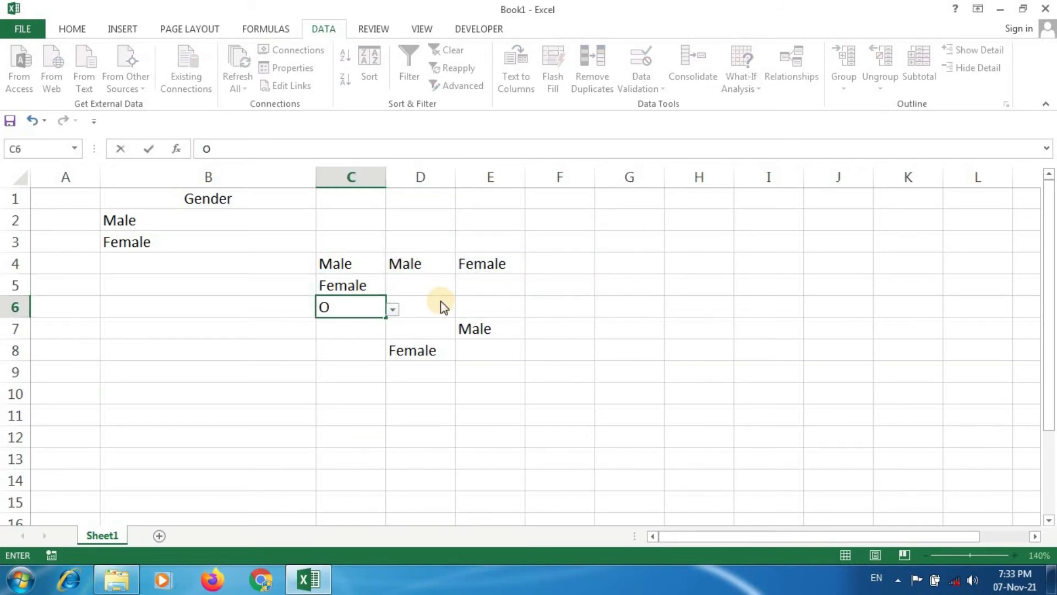
key(Return)
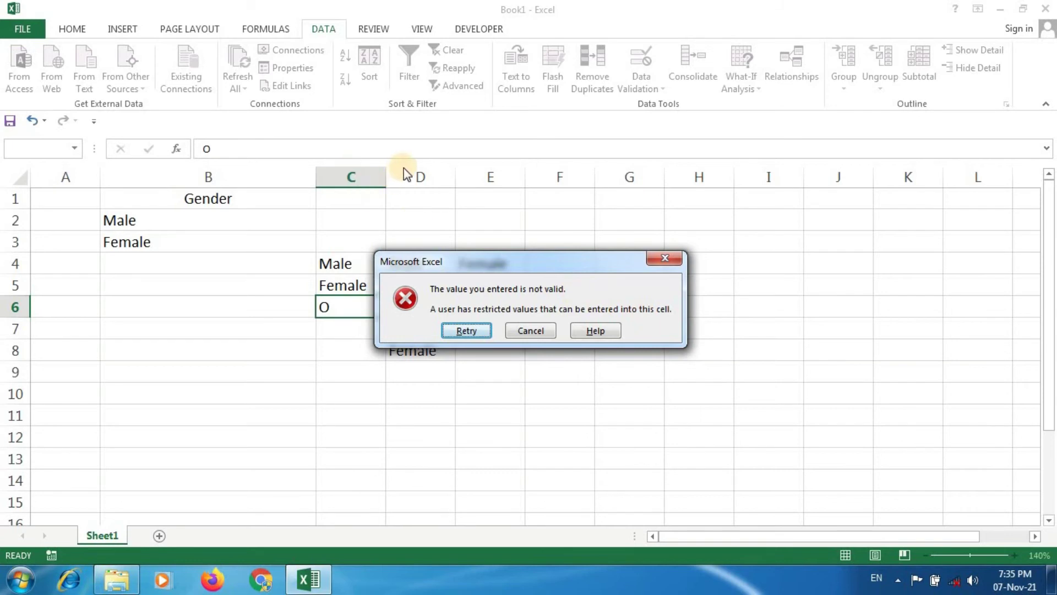
click(532, 331)
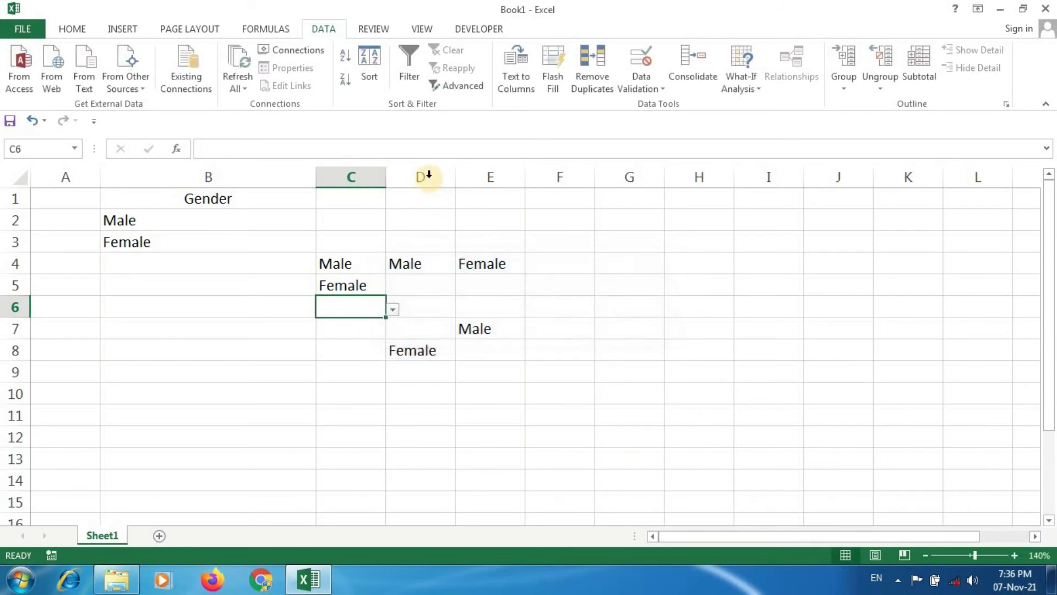
Try the invalid entry "O" in cell D10 to view the custom error alert, and cancel the entry.
click(422, 176)
click(416, 388)
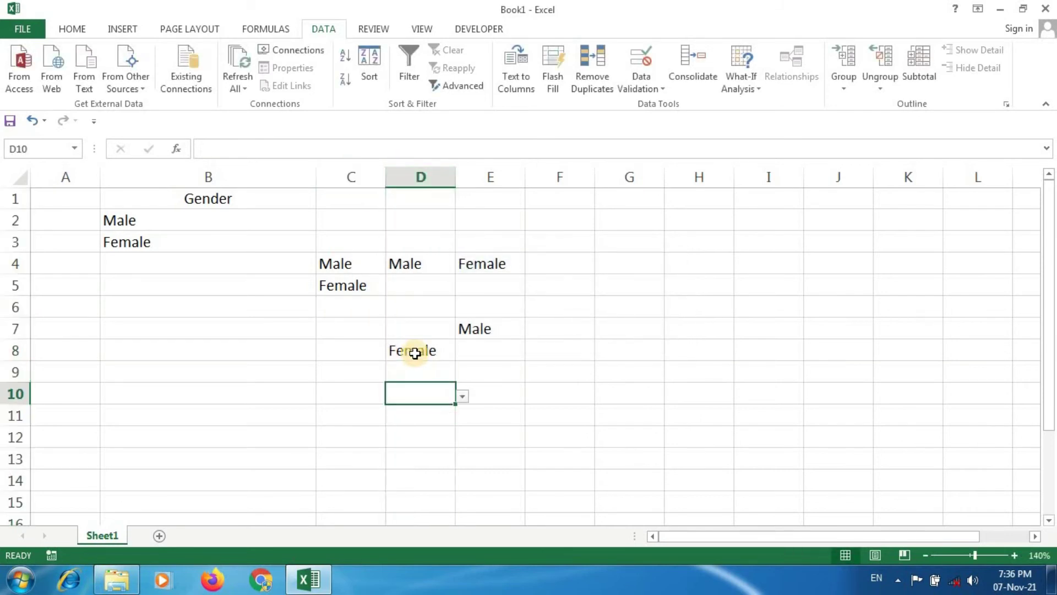
text(O)
key(Return)
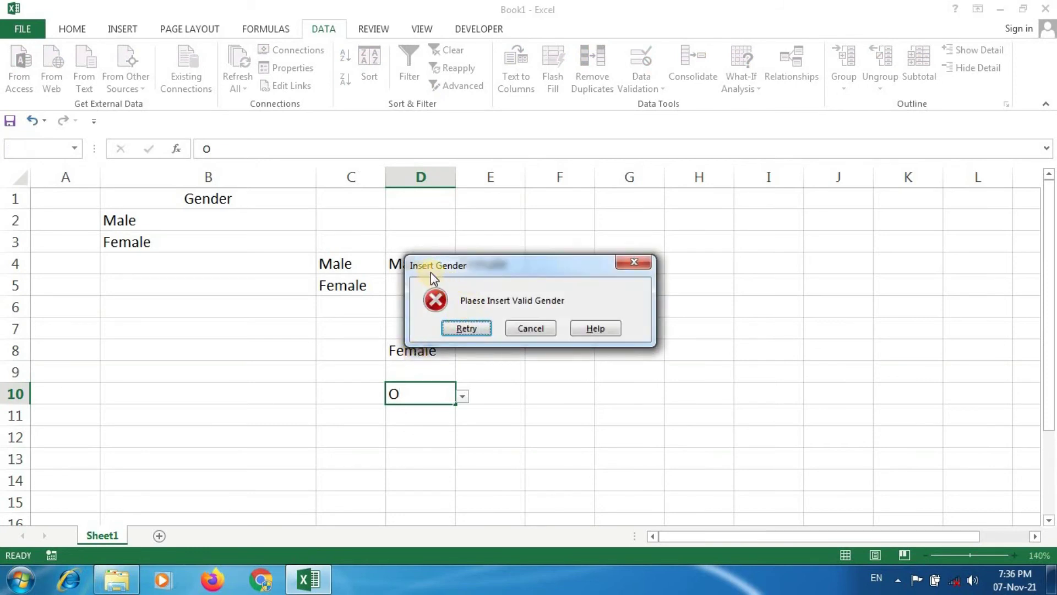
click(526, 328)
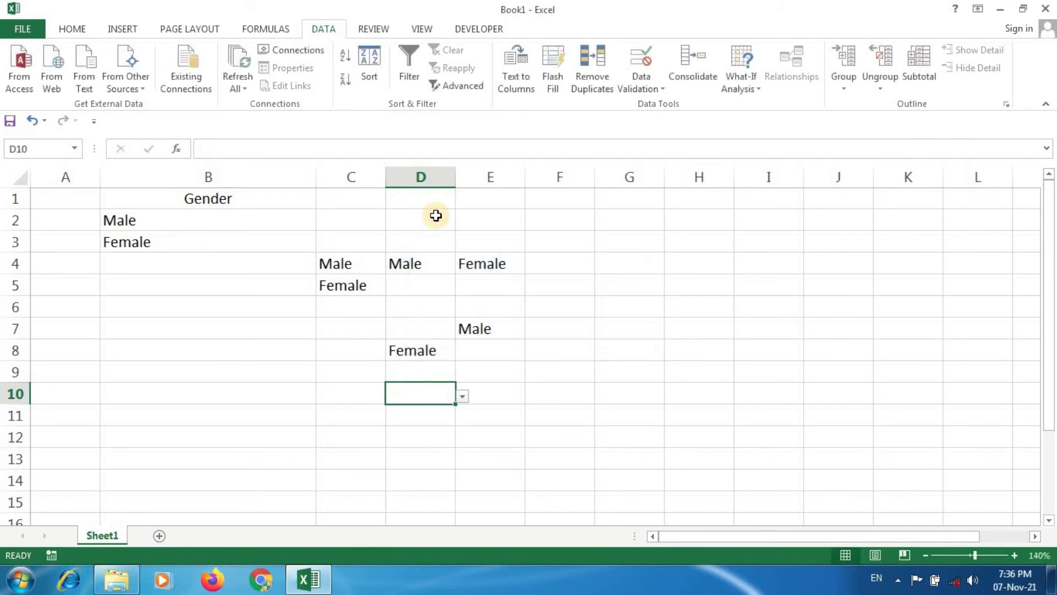
Change the error alert style of column D's data validation to Information and apply it.
click(420, 177)
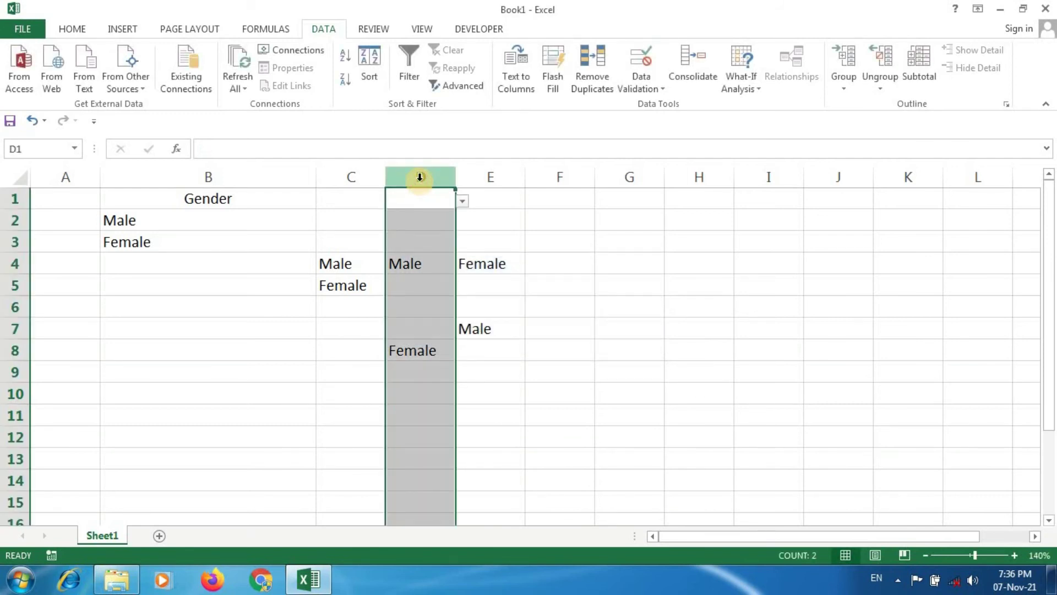
click(654, 89)
click(654, 103)
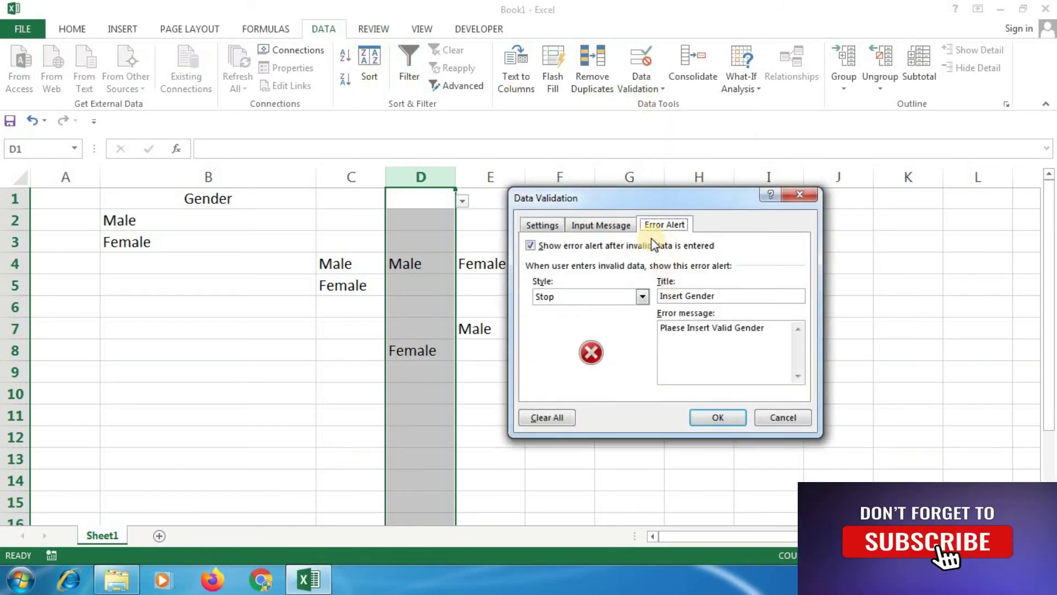
click(572, 299)
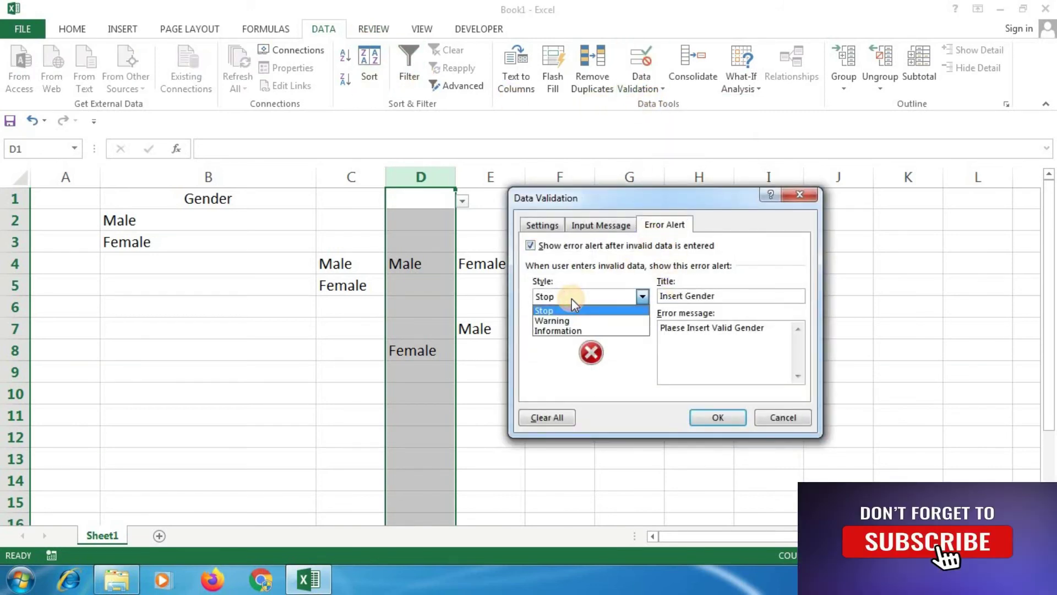
click(567, 329)
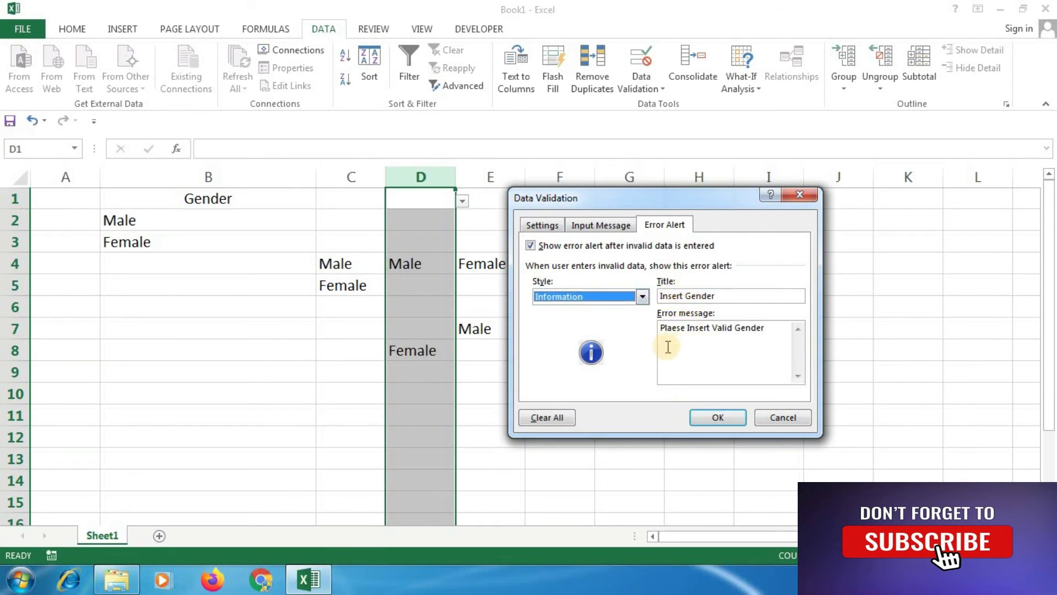
click(713, 417)
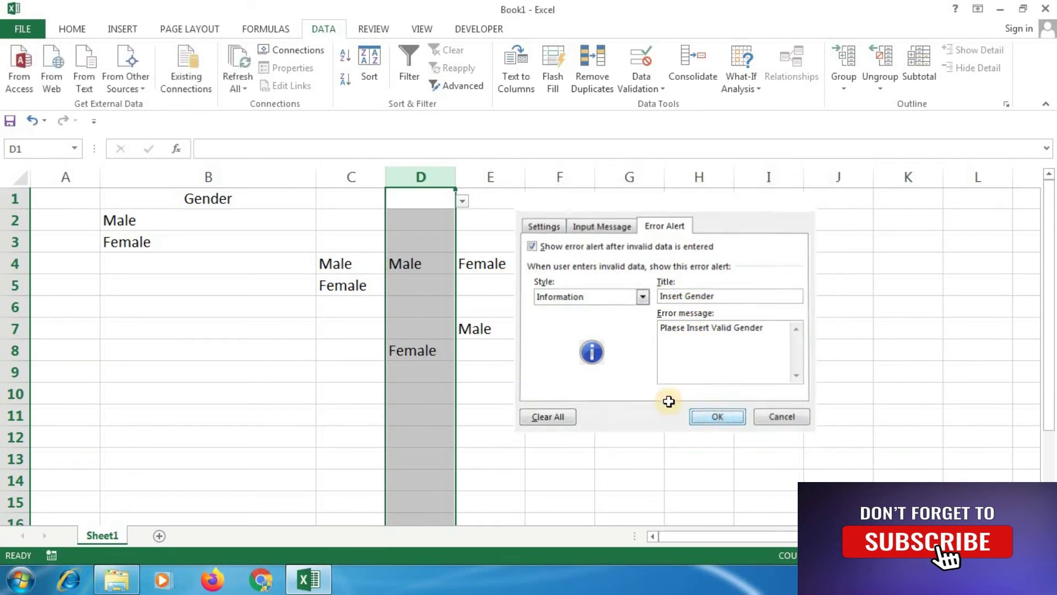
Enter "oth" in cell D7, accept it despite the information alert, and check the cell's content.
click(434, 327)
text(oth)
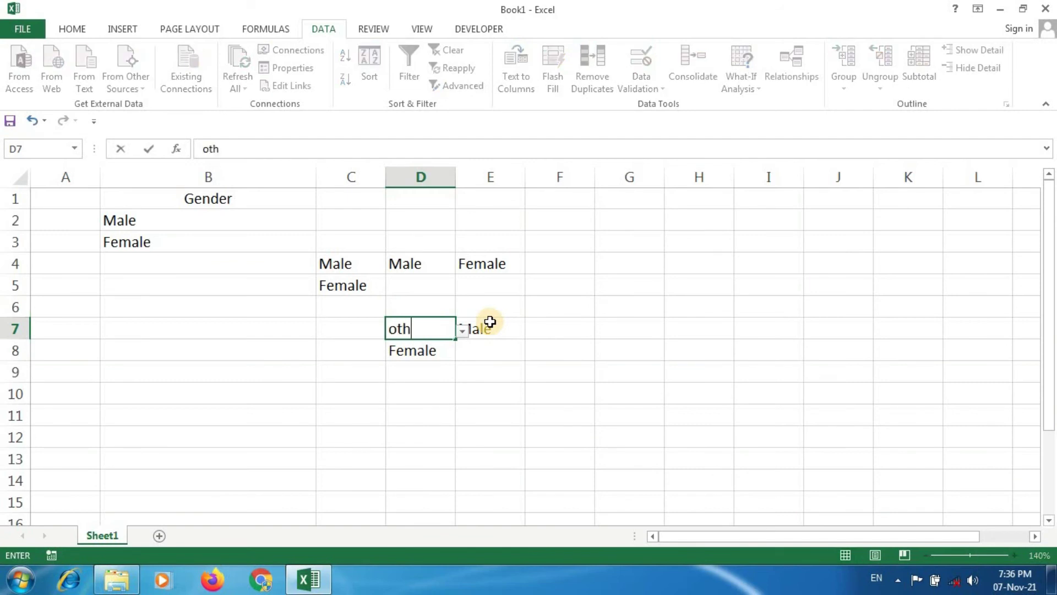
key(Return)
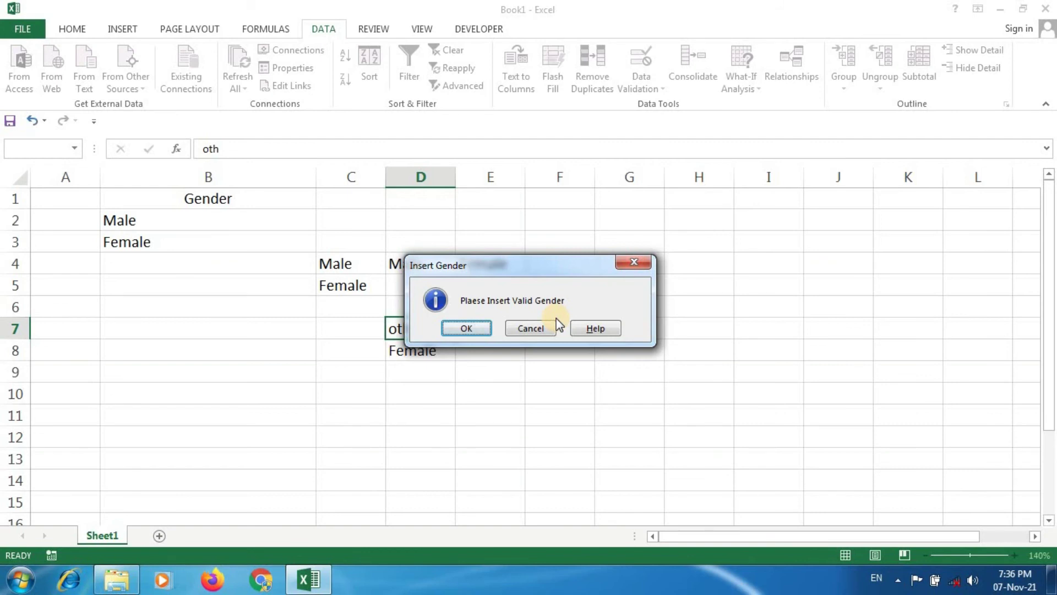
key(Return)
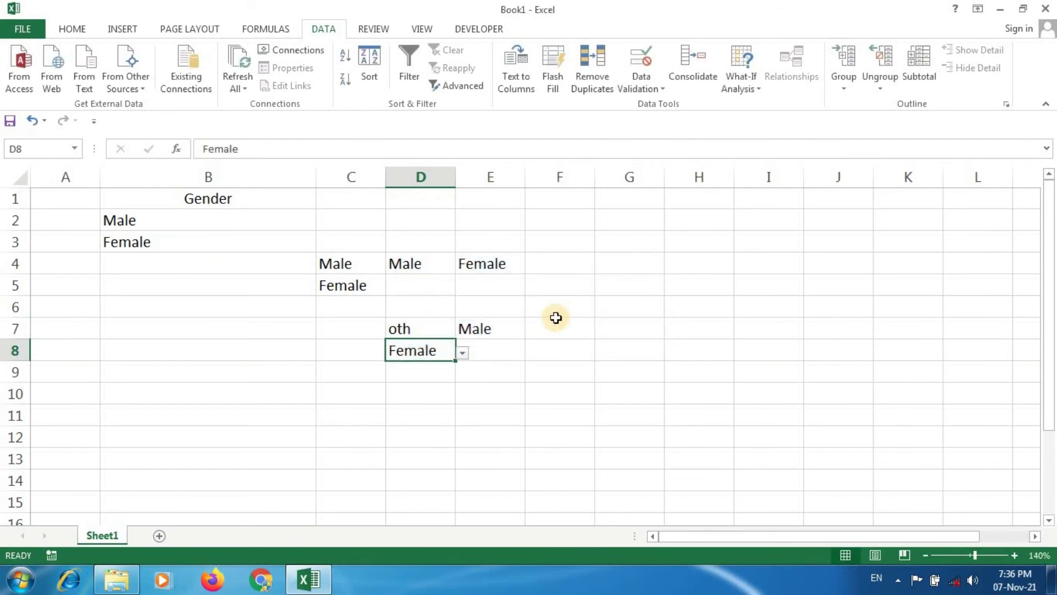
click(441, 329)
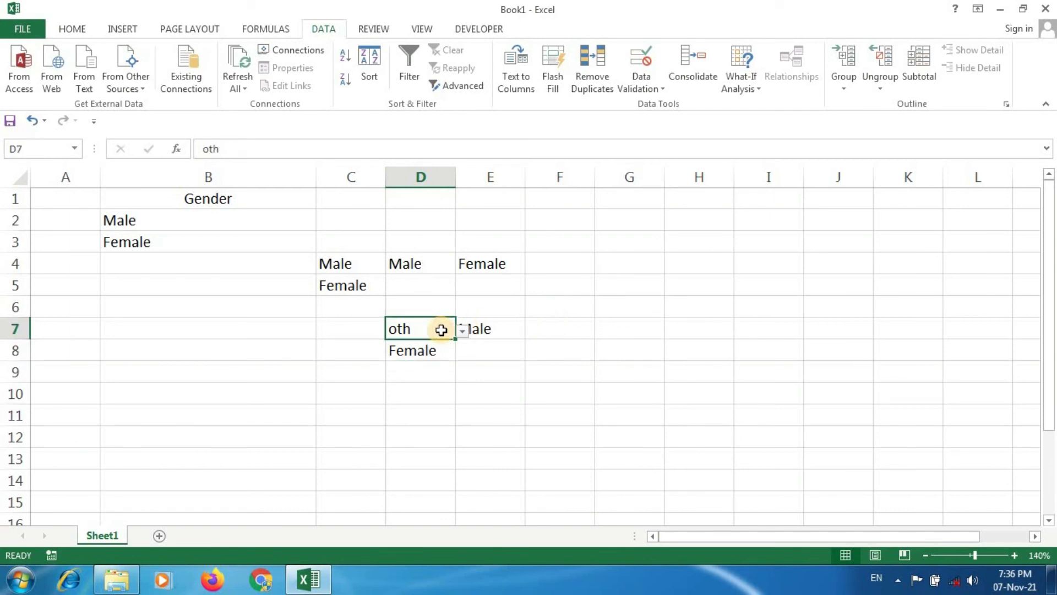
click(420, 366)
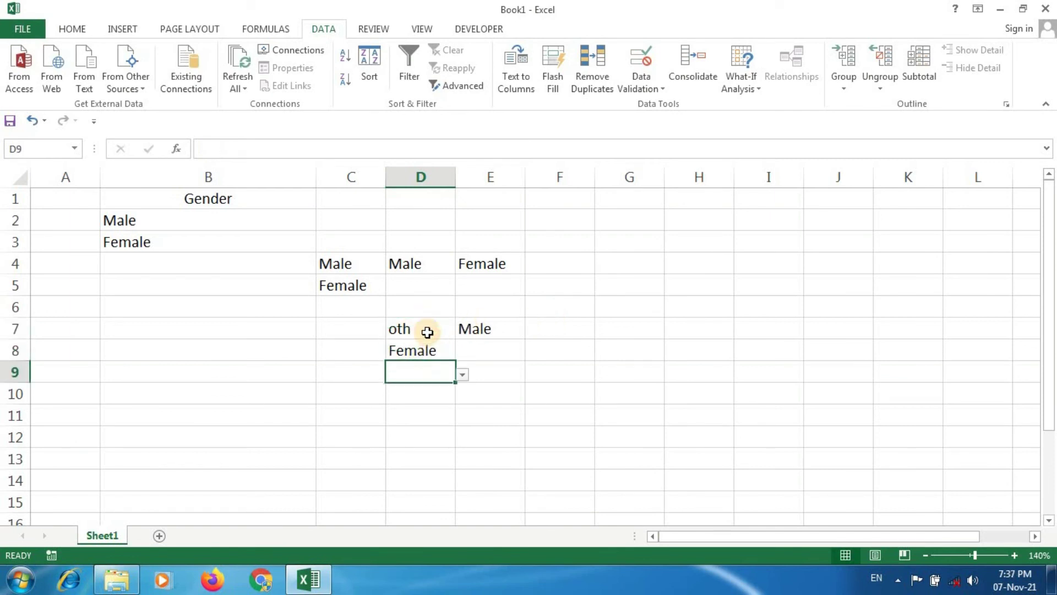
click(427, 332)
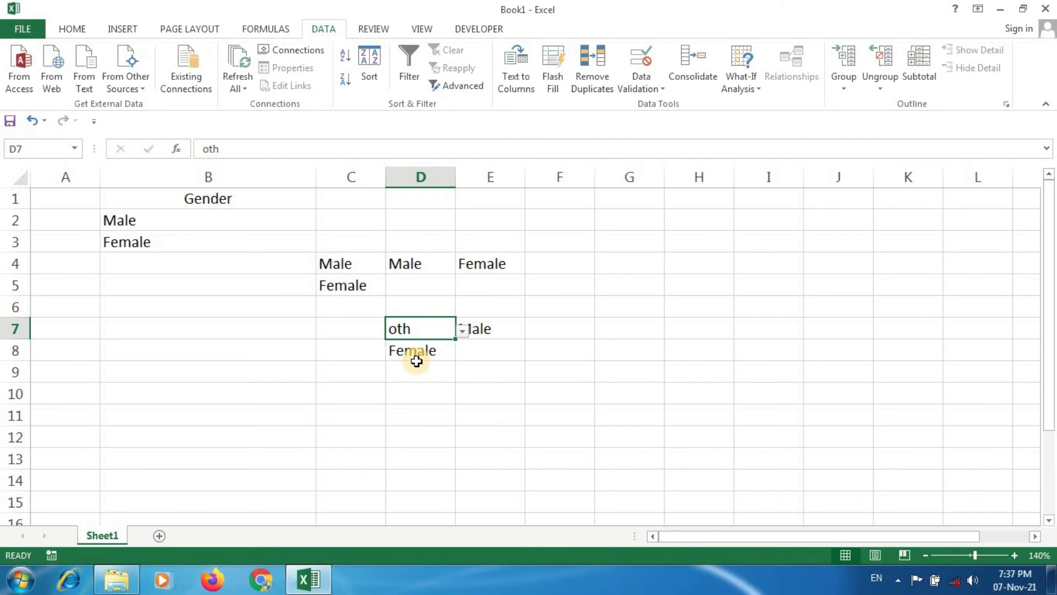
Change the error alert style of column D's data validation to Warning and apply it.
click(418, 176)
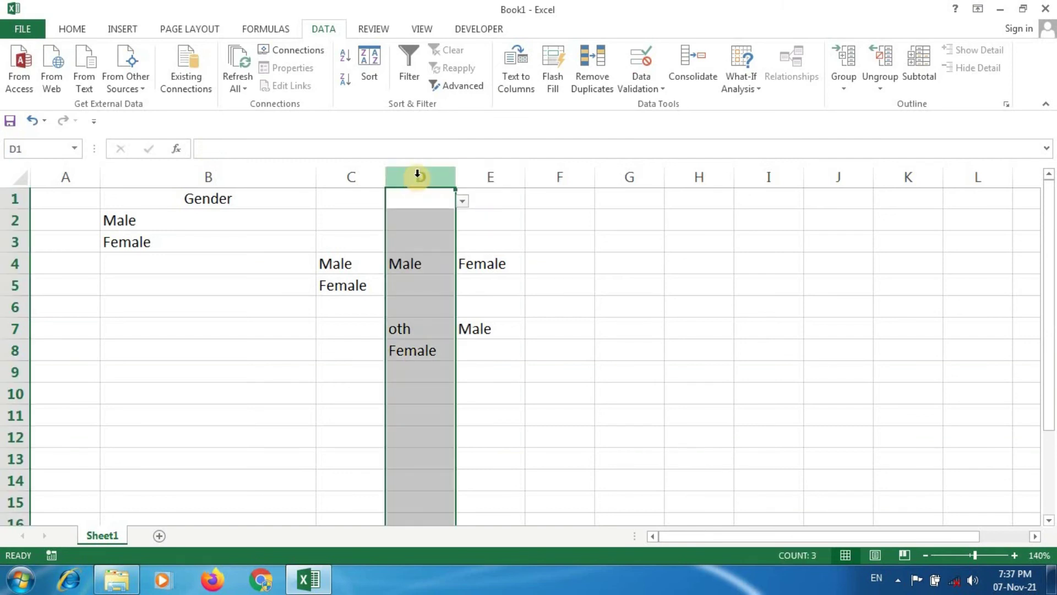
click(640, 86)
click(647, 110)
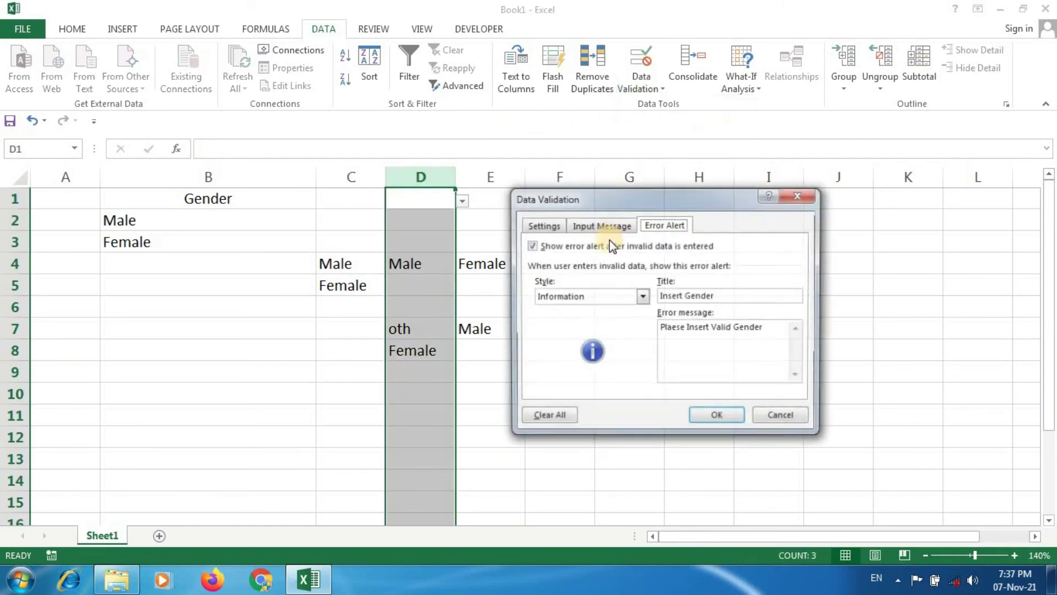
click(566, 297)
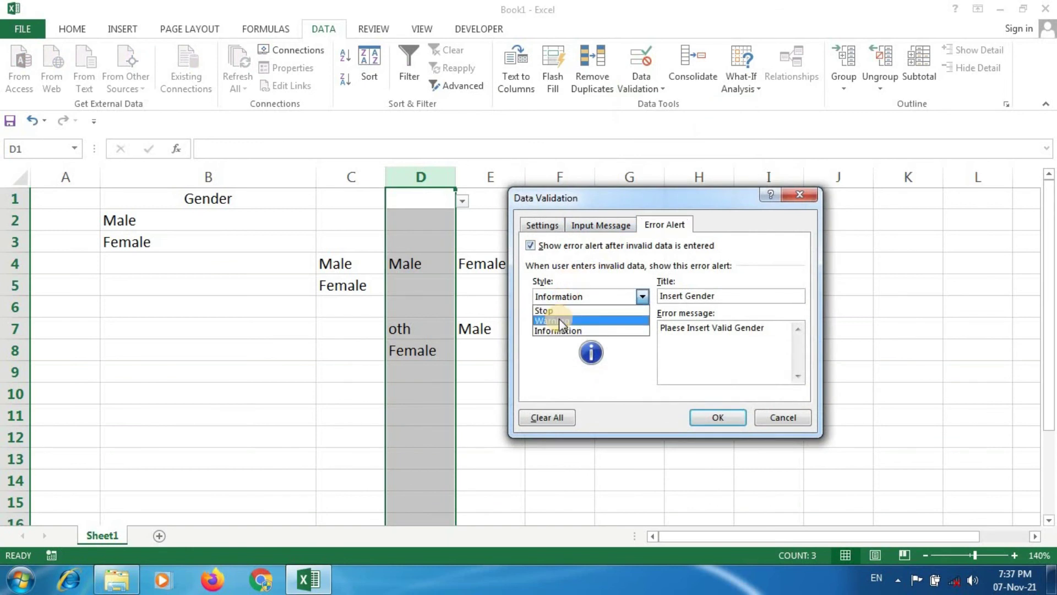
click(560, 319)
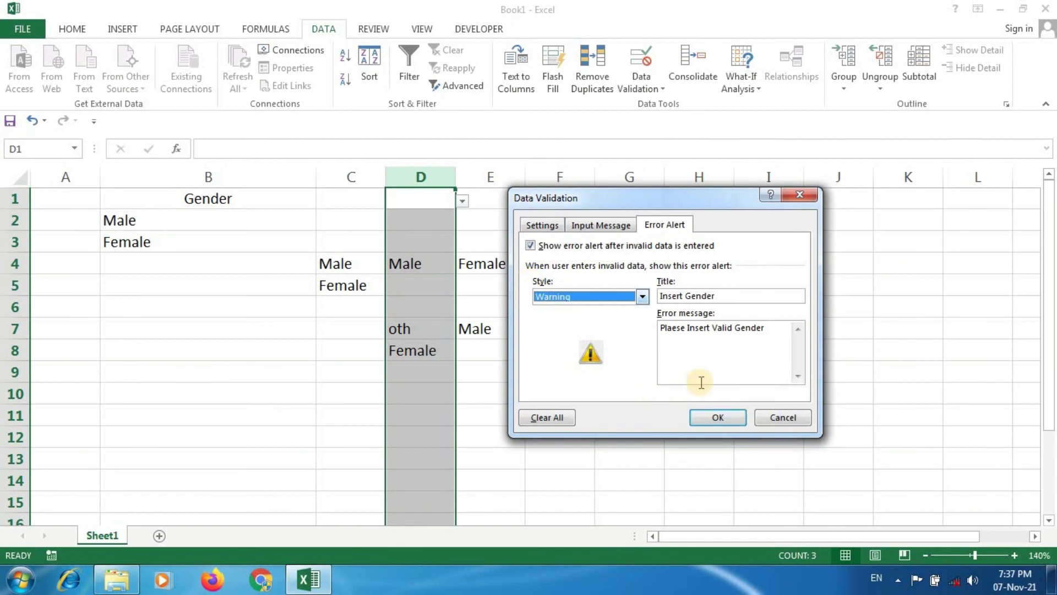
click(717, 417)
Enter the invalid text "Gender" in cell D10 and decline the warning alert to return to editing.
click(412, 378)
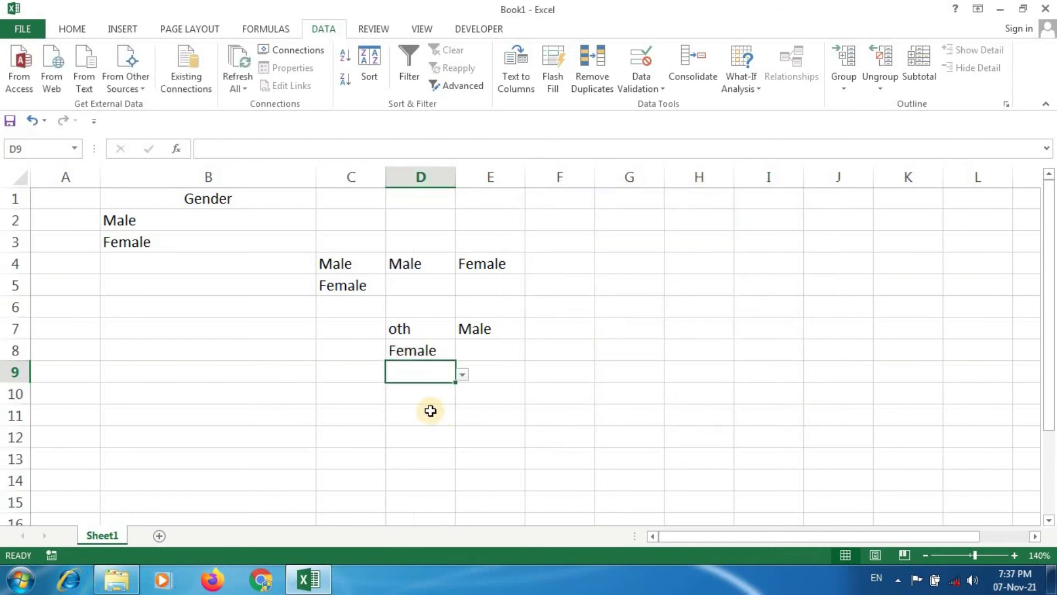
key(Return)
click(461, 398)
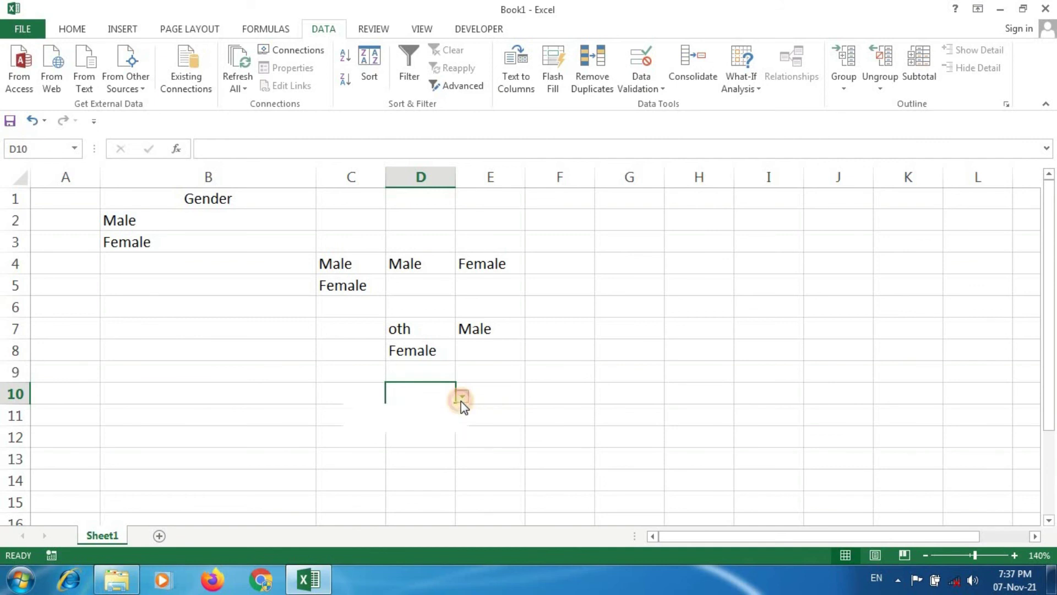
click(432, 392)
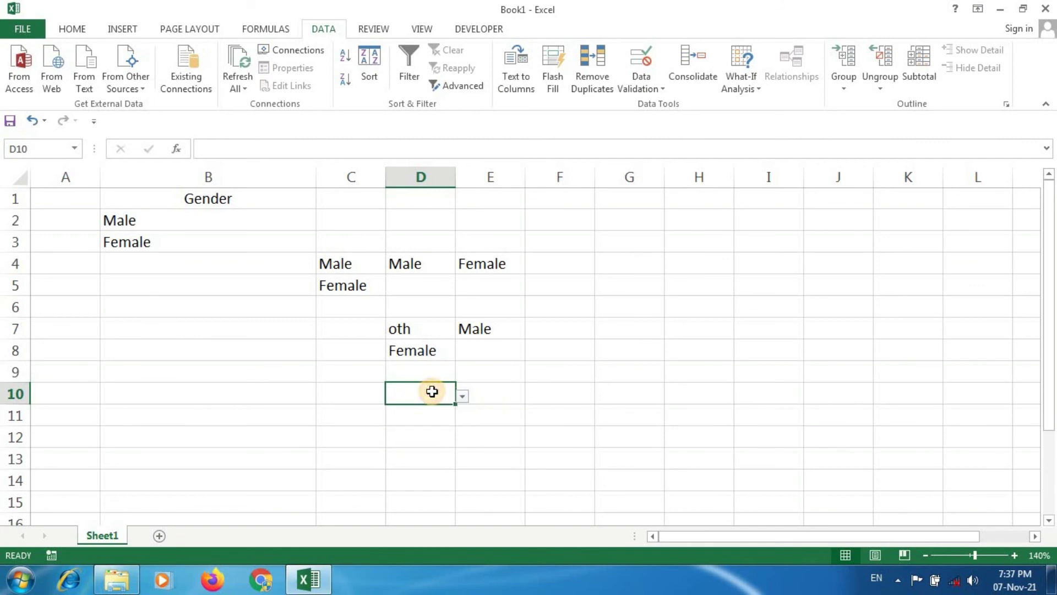
text(GEnder)
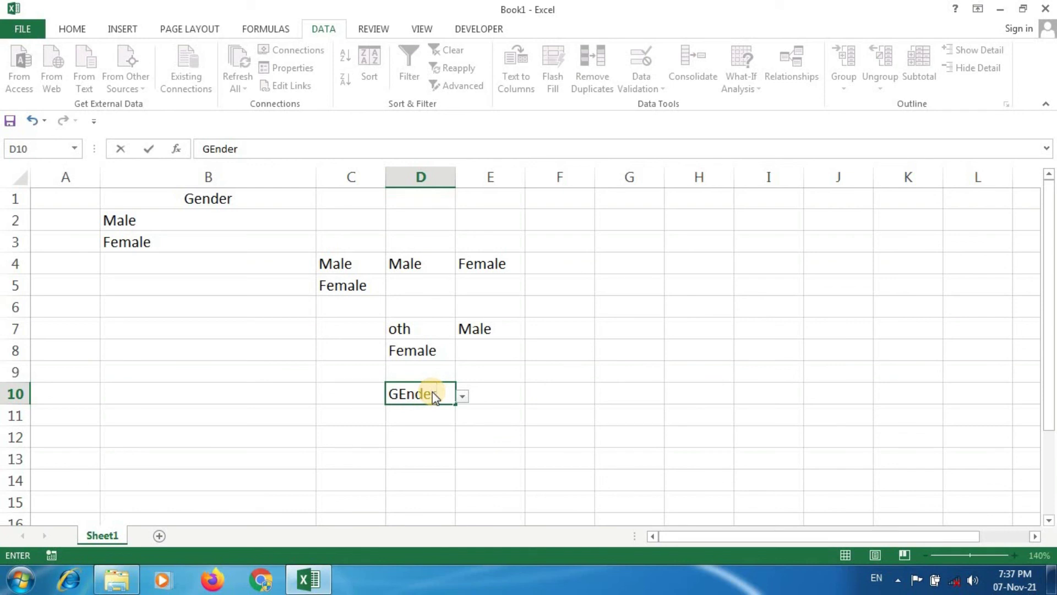
key(Return)
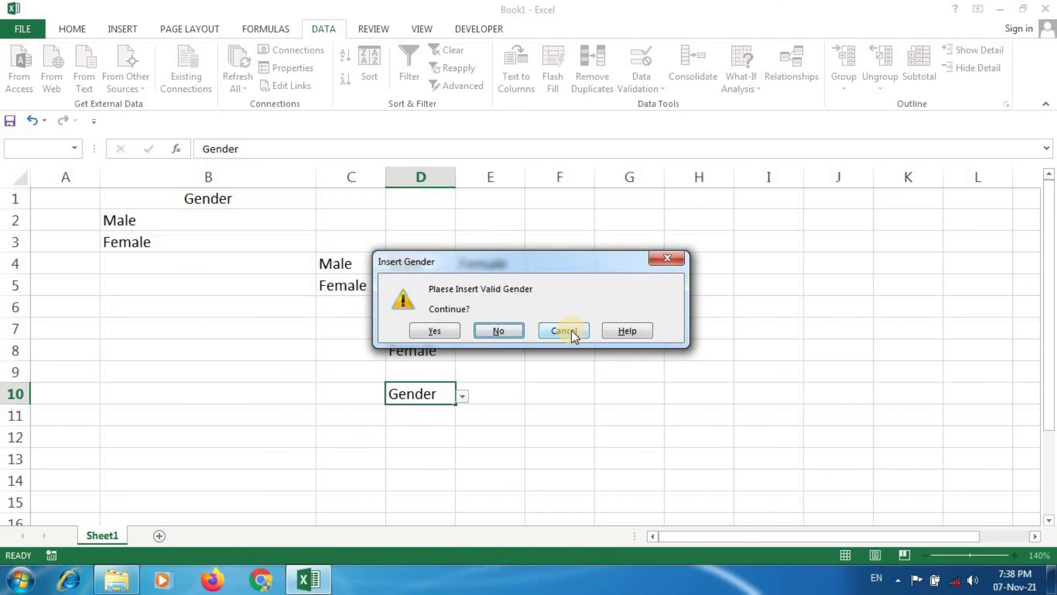
click(497, 331)
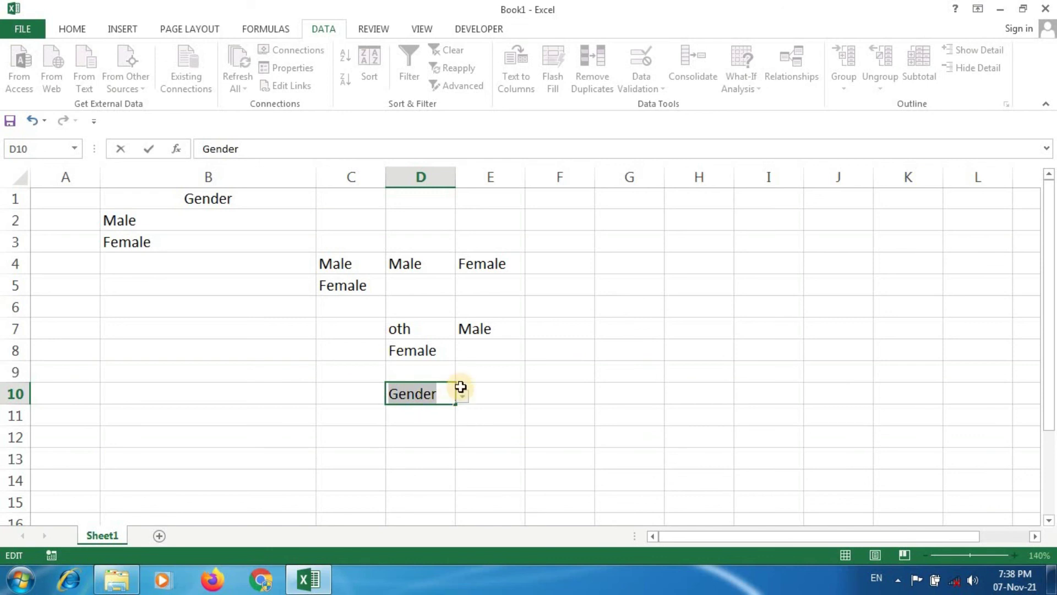
Resubmit the "Gender" entry in cell D10 and accept it despite the warning alert.
key(Return)
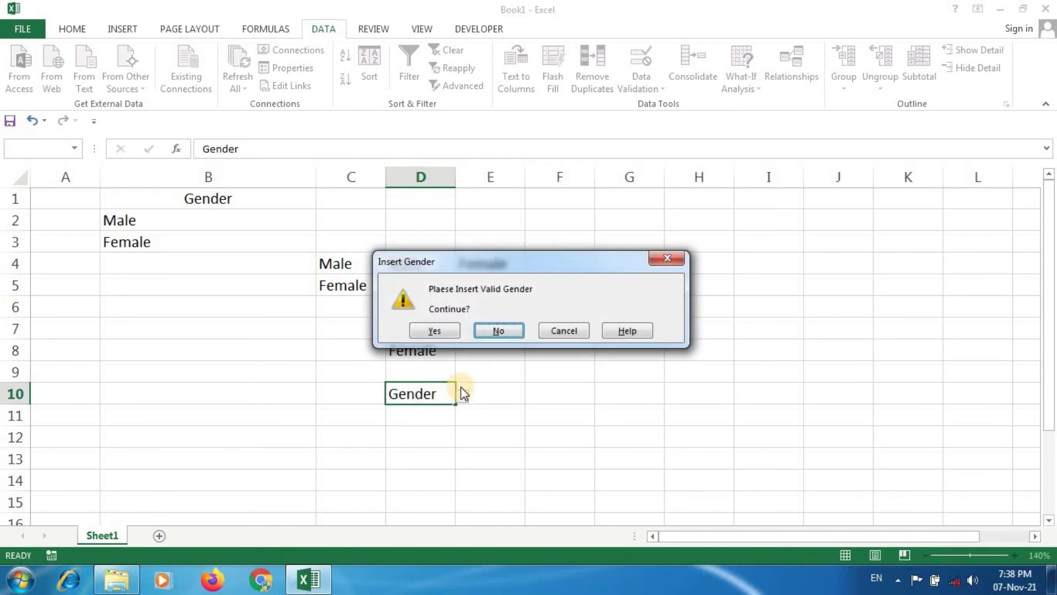
click(440, 330)
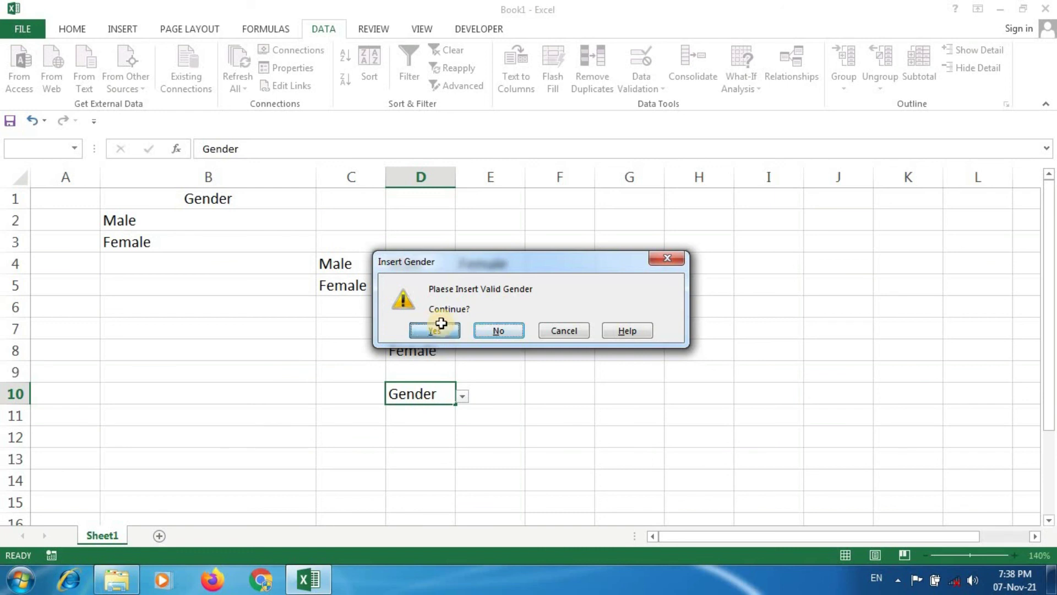
double_click(414, 405)
click(420, 420)
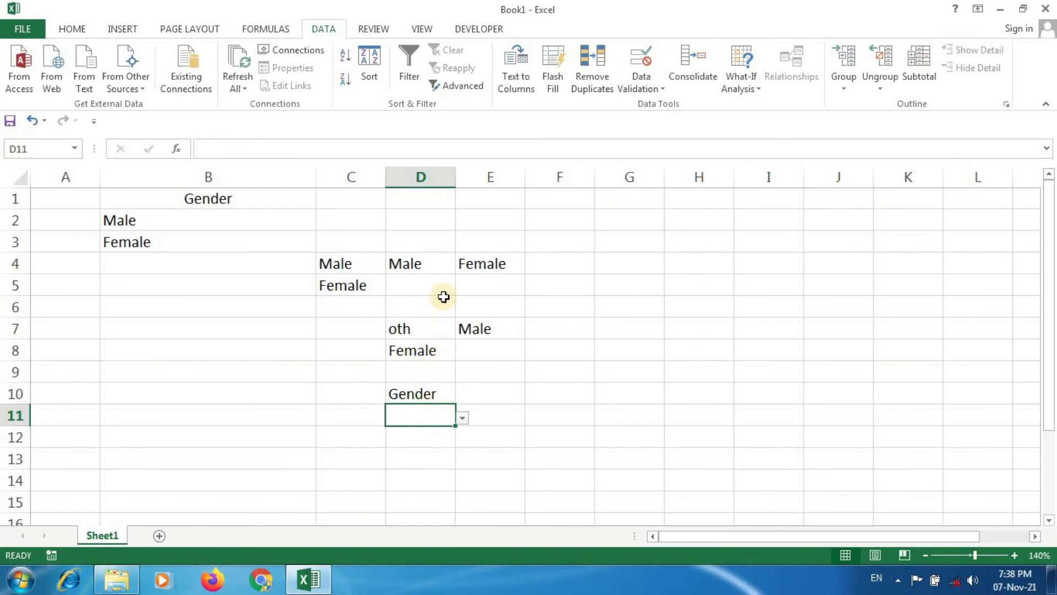
Set the error alert style of column D's data validation to Stop and apply it.
click(412, 173)
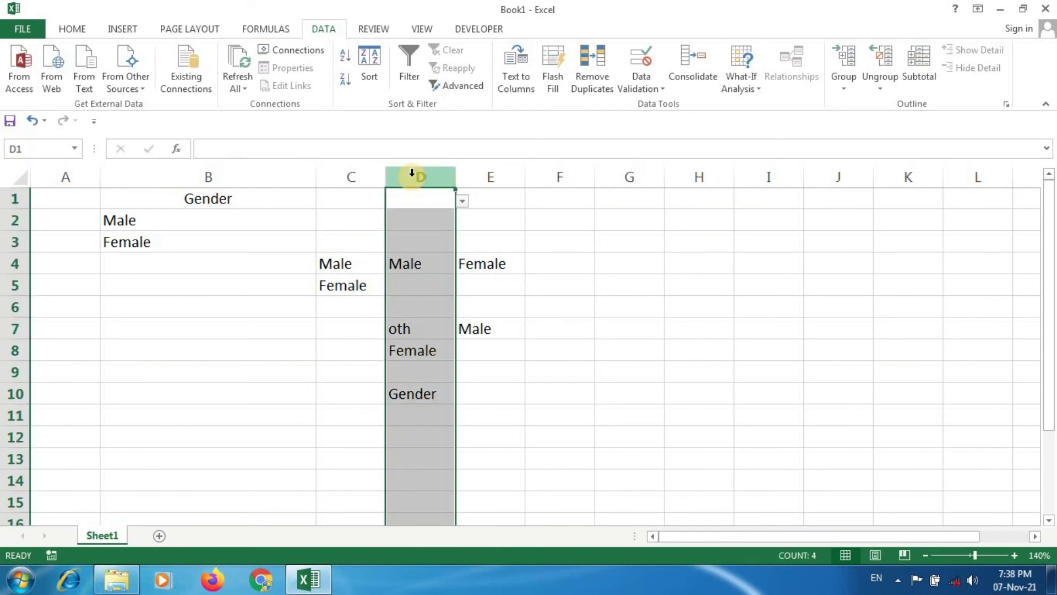
click(635, 86)
click(637, 108)
click(642, 296)
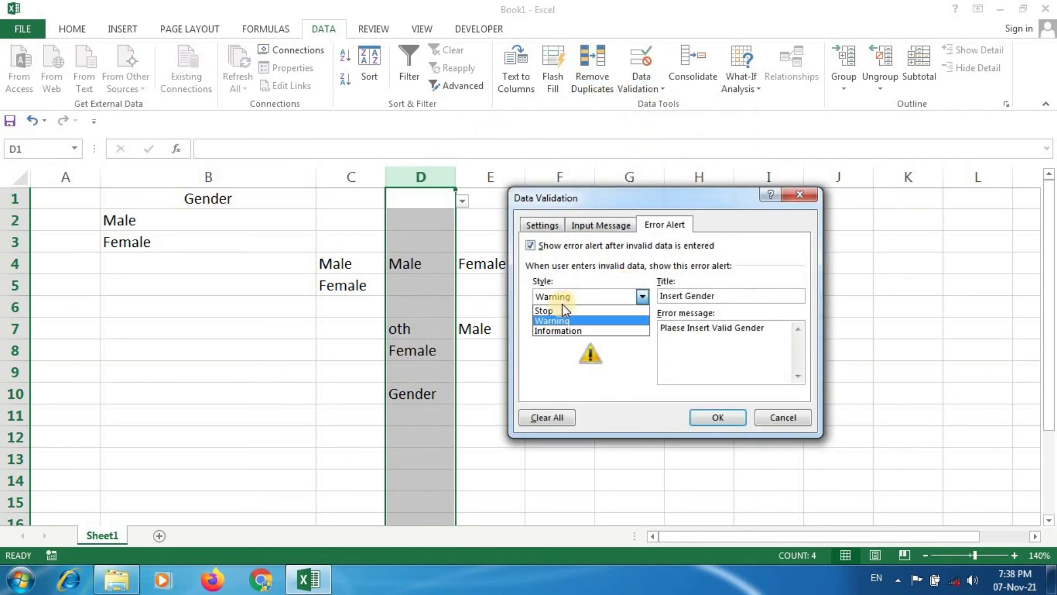
click(550, 308)
click(560, 298)
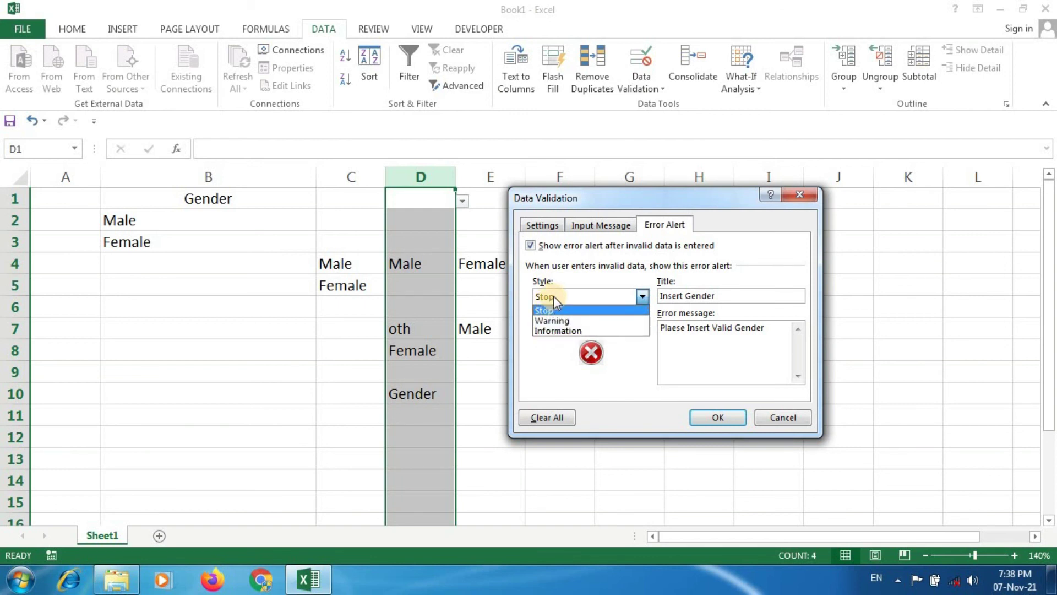
click(545, 311)
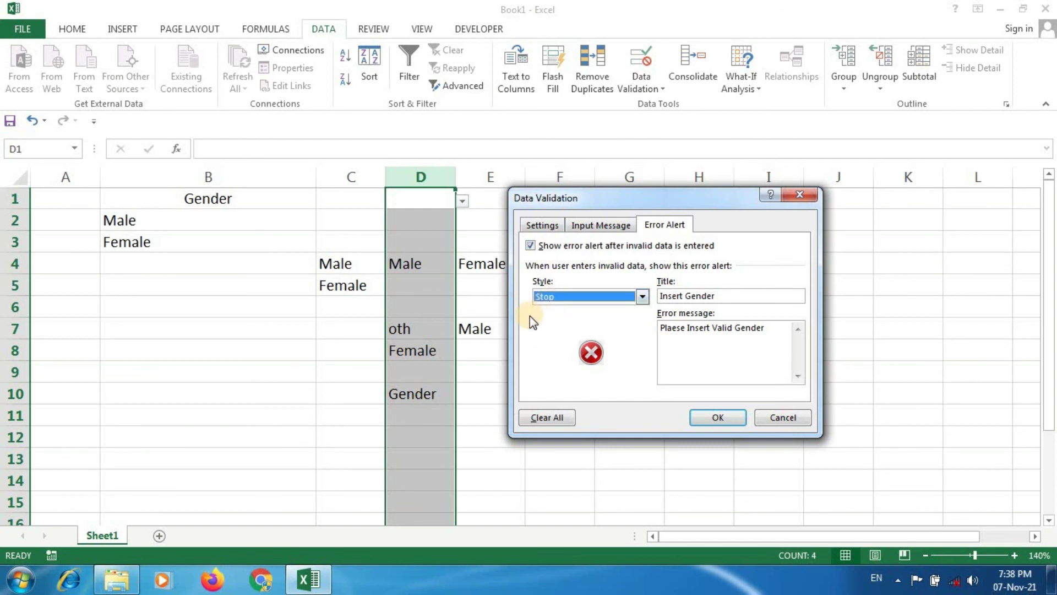
click(714, 415)
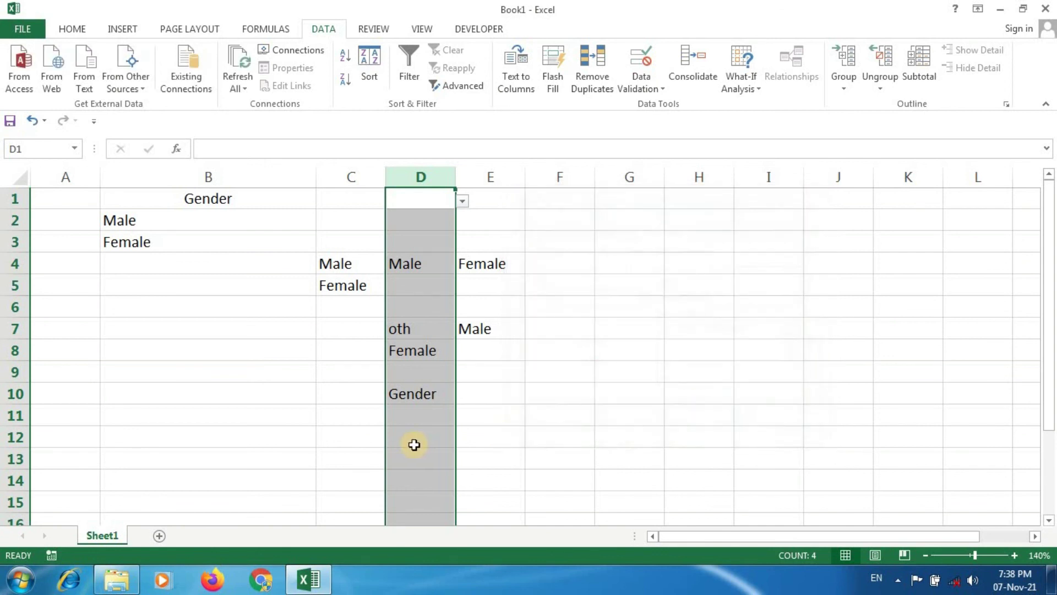
Try the invalid entry "p" in cell D12 and retry it repeatedly to examine the Stop error alert.
click(415, 440)
text(p)
key(Return)
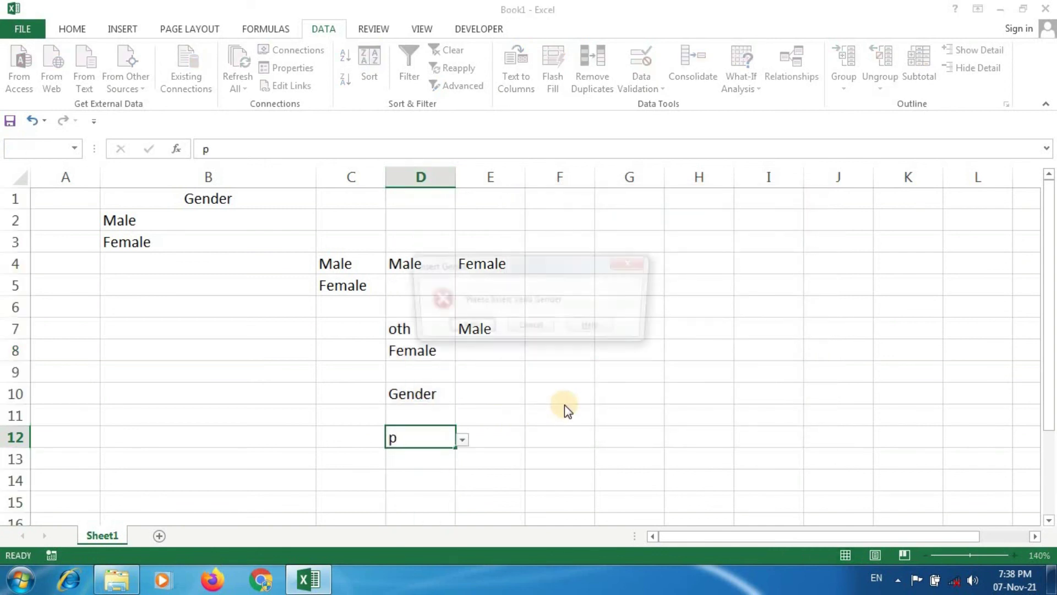
key(Return)
key(Return)
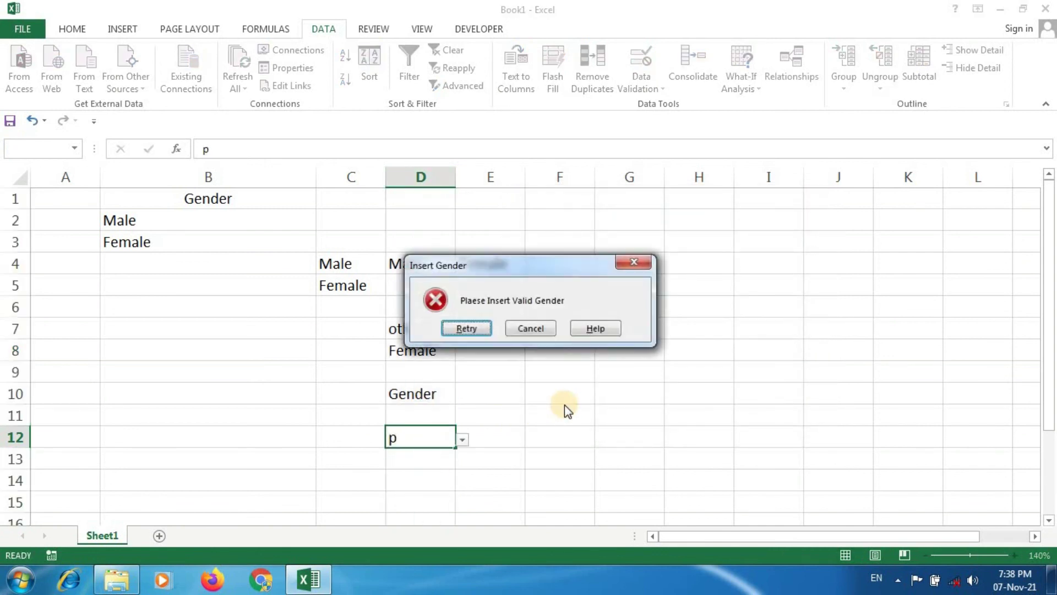
key(Return)
key(Return)
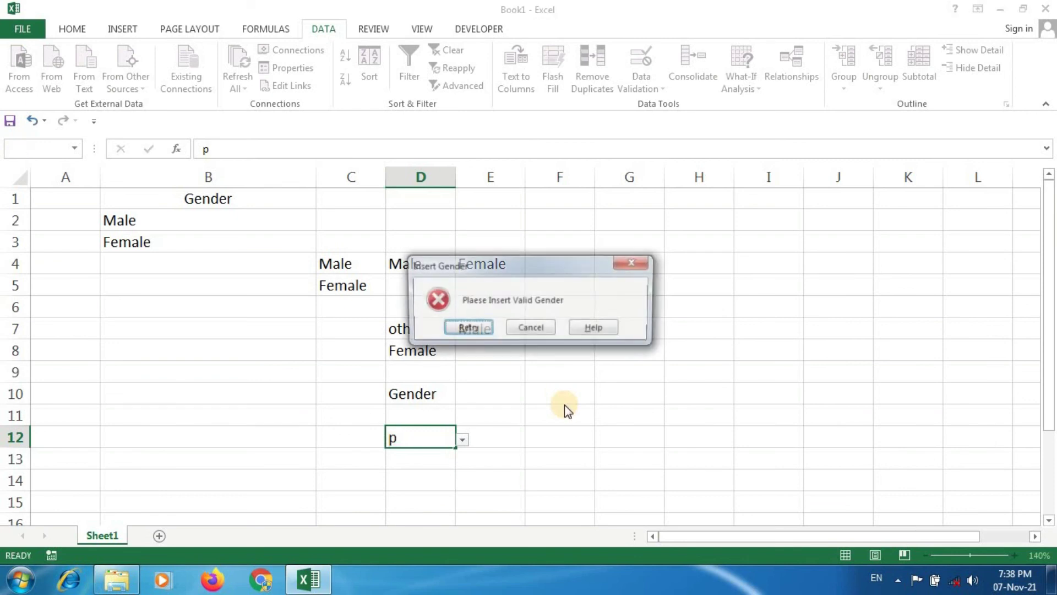
key(Return)
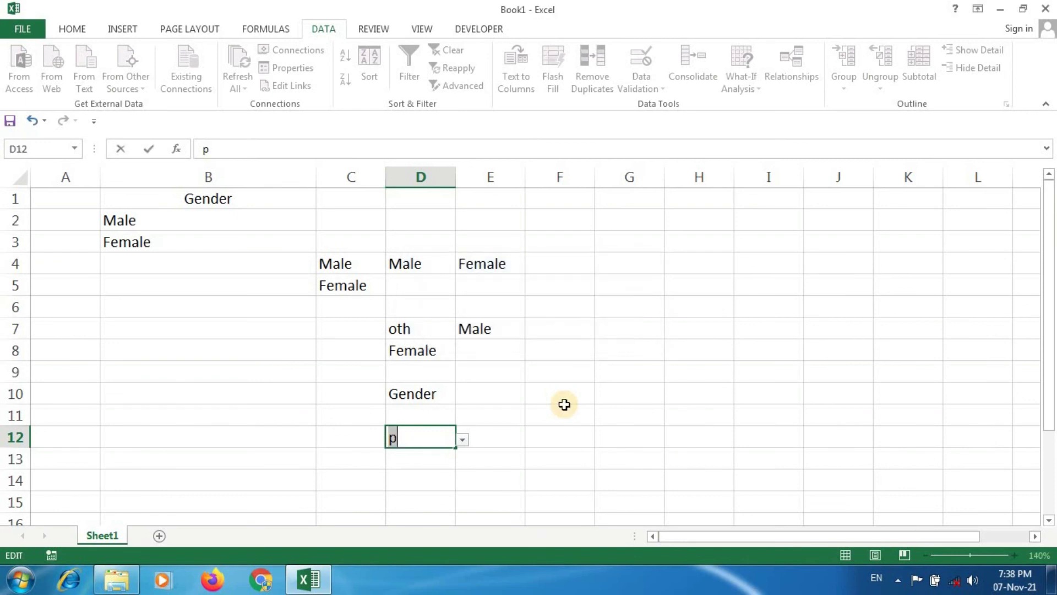